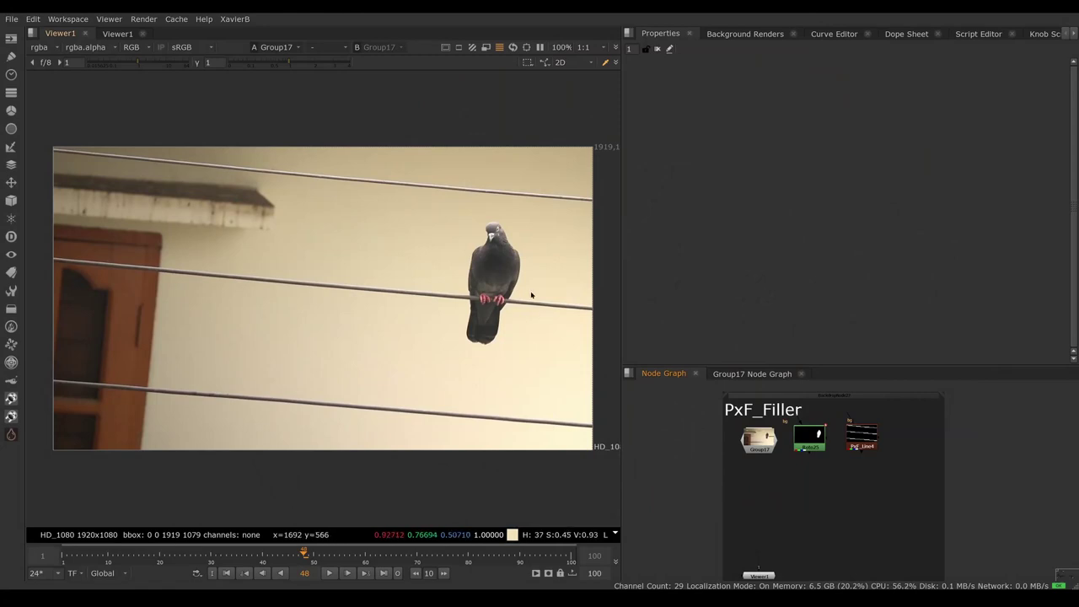
{"action": "left_click_drag", "start_coordinate": [447, 216], "coordinate": [537, 363], "text": "ctrl+shift"}
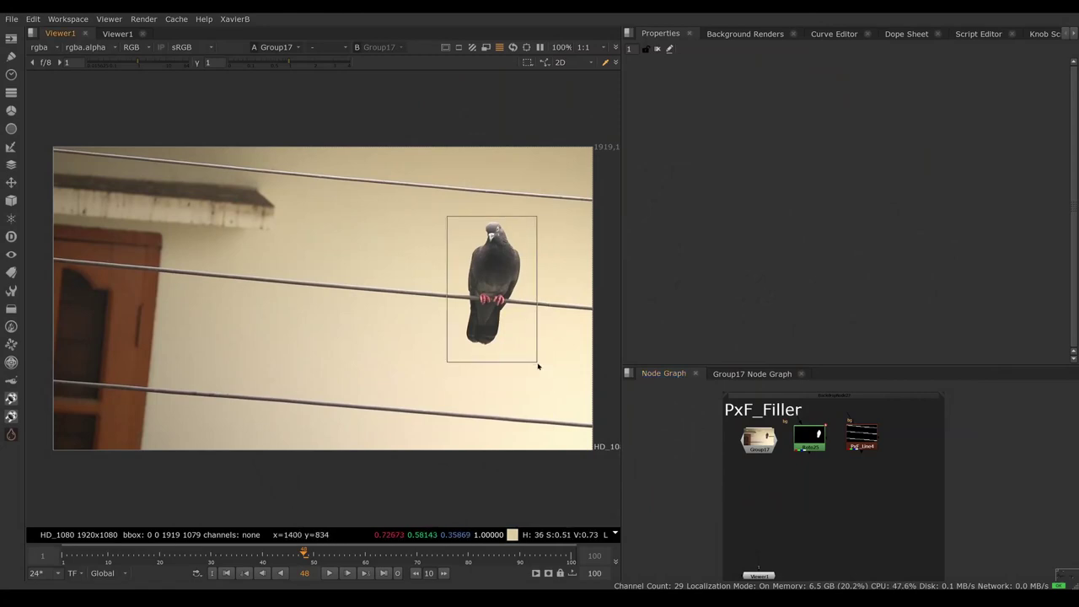
{"action": "right_click", "coordinate": [538, 365], "text": "ctrl"}
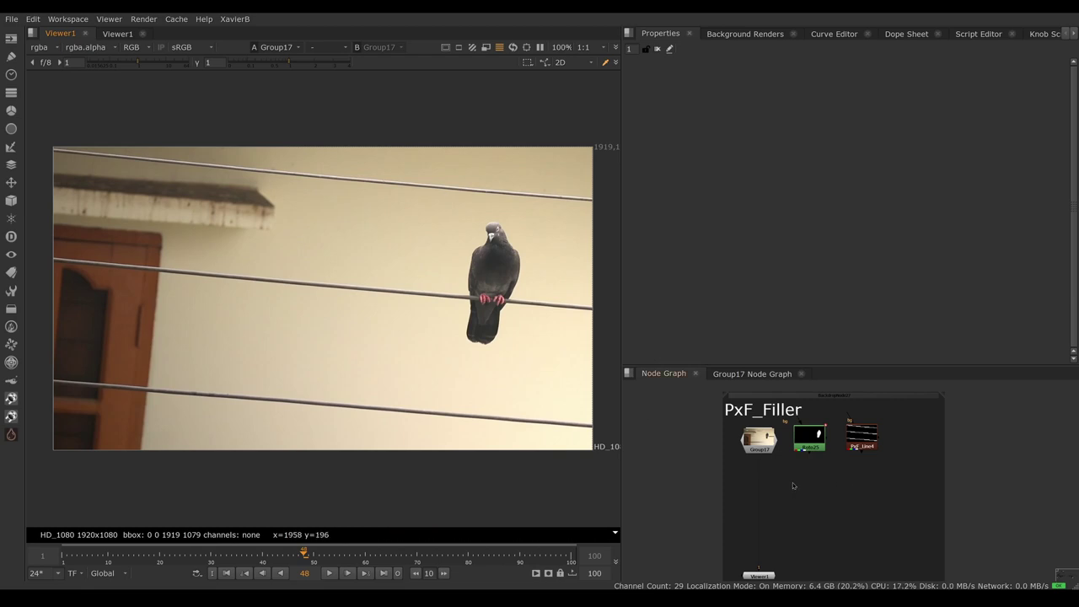
- Add an EdgeExtend node, connect its Source to Group17 and its Matte to Roto25, and view its output
{"action": "key", "text": "Tab"}
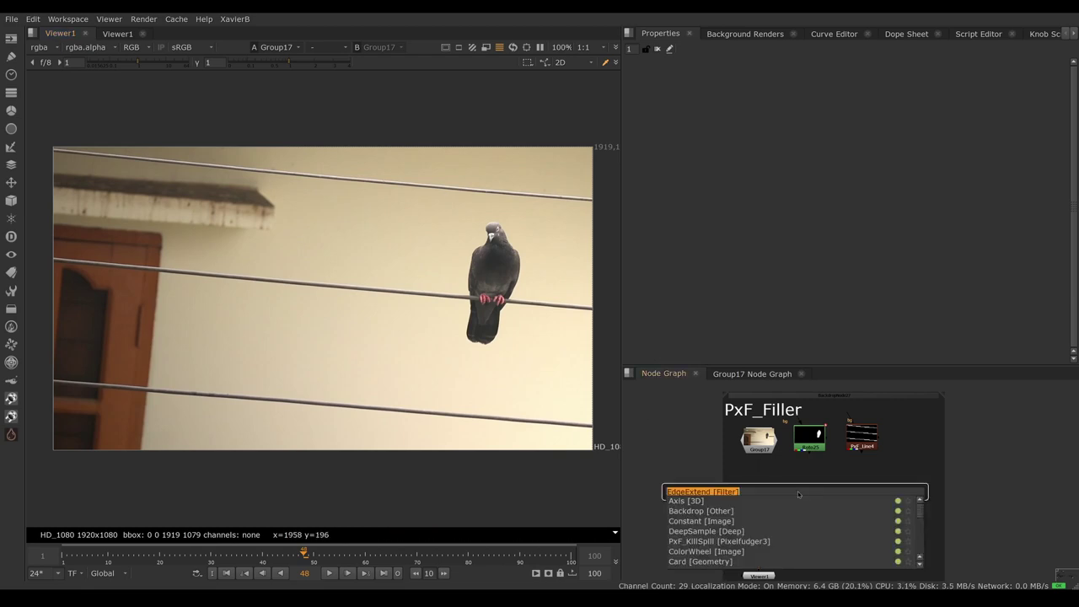
{"action": "type", "text": "edge"}
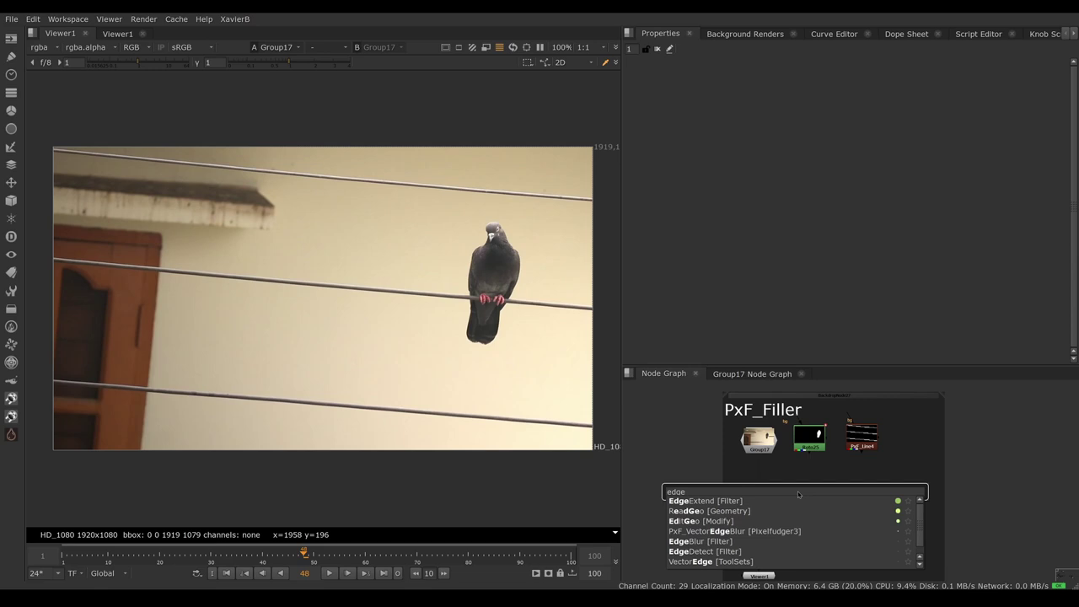
{"action": "key", "text": "Return"}
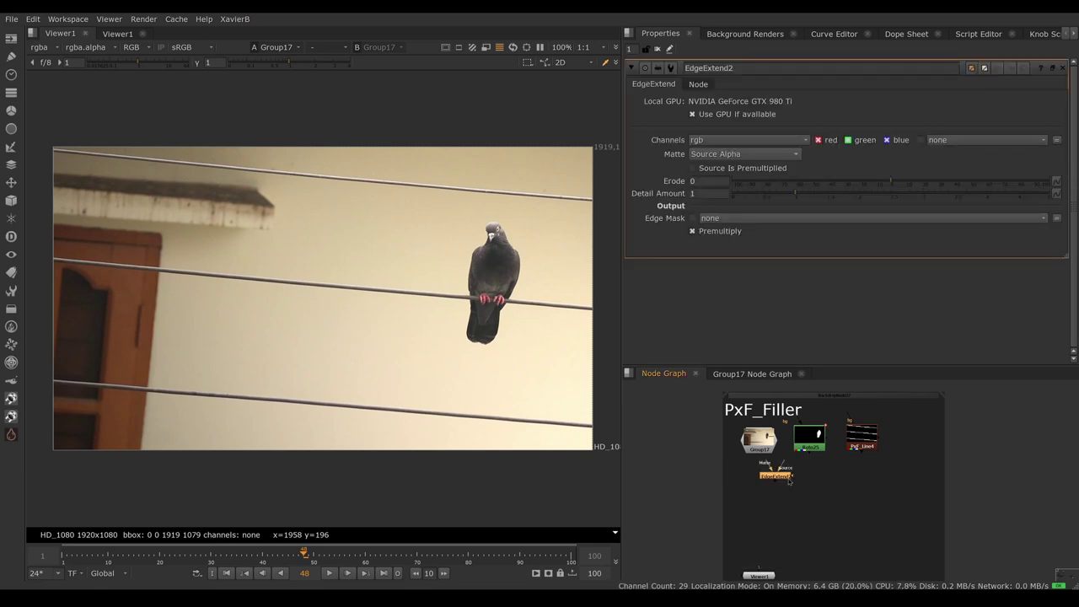
{"action": "scroll", "coordinate": [788, 478], "scroll_direction": "up", "scroll_amount": 3}
{"action": "left_click_drag", "start_coordinate": [764, 487], "coordinate": [824, 411]}
{"action": "left_click_drag", "start_coordinate": [780, 503], "coordinate": [745, 426]}
{"action": "left_click_drag", "start_coordinate": [805, 516], "coordinate": [750, 491]}
{"action": "key", "text": "1"}
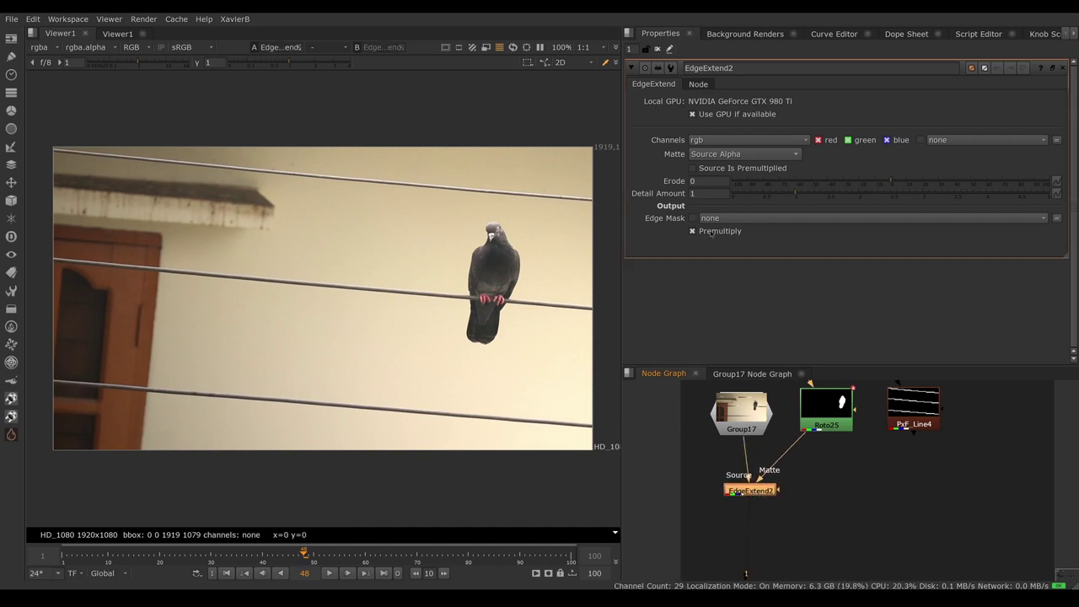
- Set the EdgeExtend node's matte to Matte Inverted Alpha and turn off Premultiply
{"action": "left_click", "coordinate": [729, 155]}
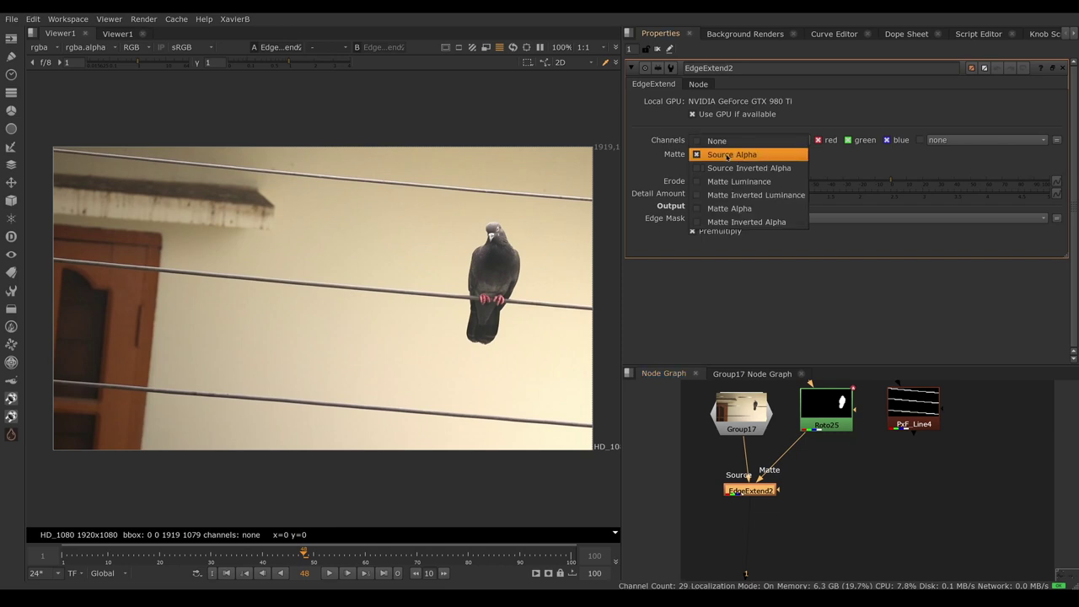
{"action": "left_click", "coordinate": [756, 222]}
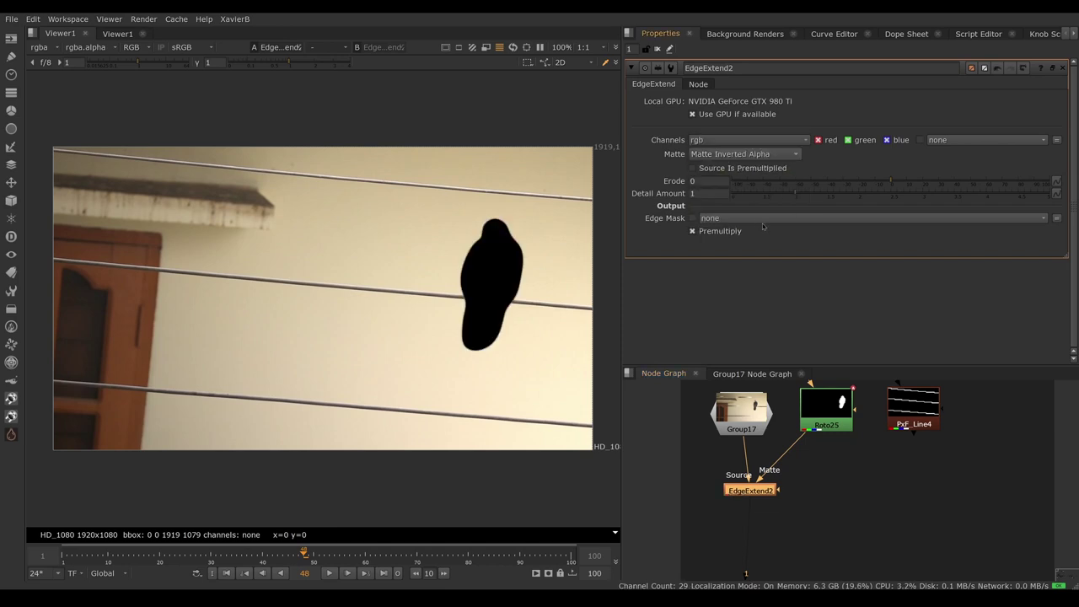
{"action": "left_click", "coordinate": [693, 232]}
- Set the EdgeExtend node's Detail Amount to 0 and align the node directly below Group17
{"action": "scroll", "coordinate": [537, 291], "scroll_direction": "up", "scroll_amount": 4}
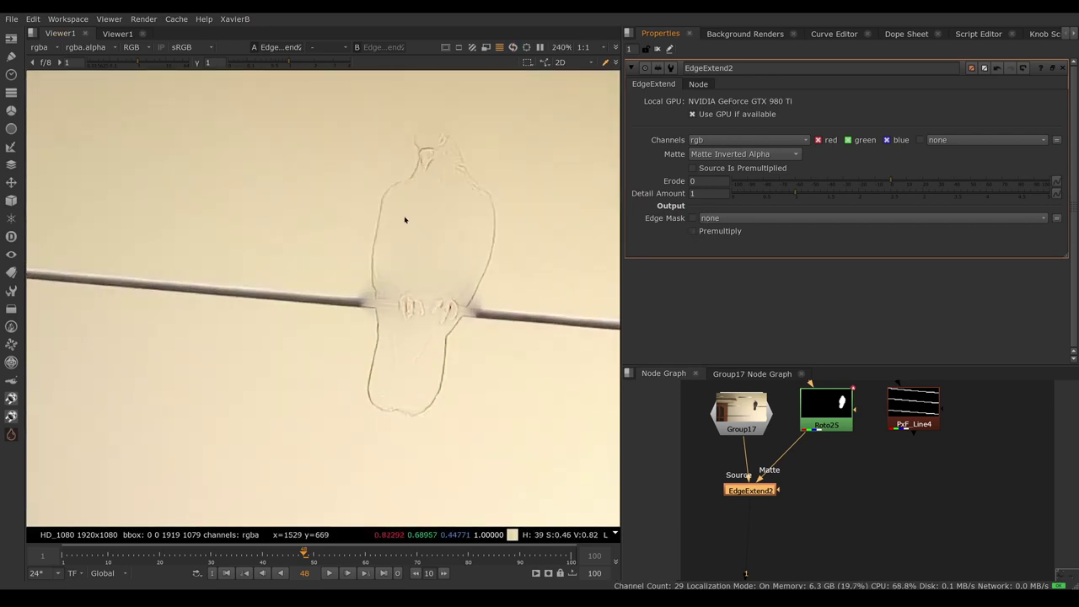
{"action": "left_click_drag", "start_coordinate": [389, 195], "coordinate": [484, 332], "text": "ctrl+shift"}
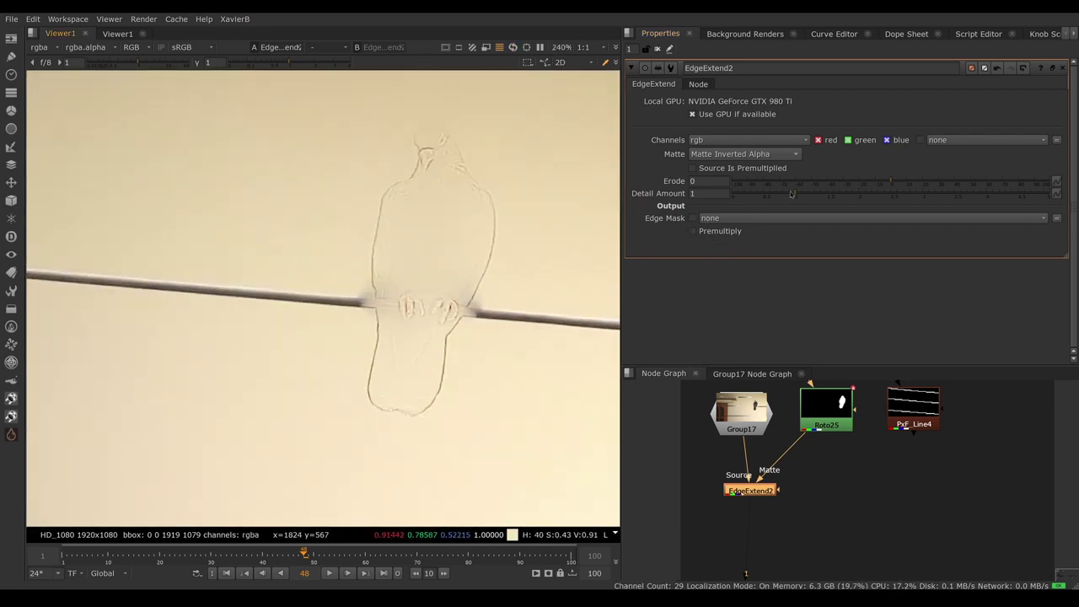
{"action": "left_click_drag", "start_coordinate": [795, 194], "coordinate": [732, 195]}
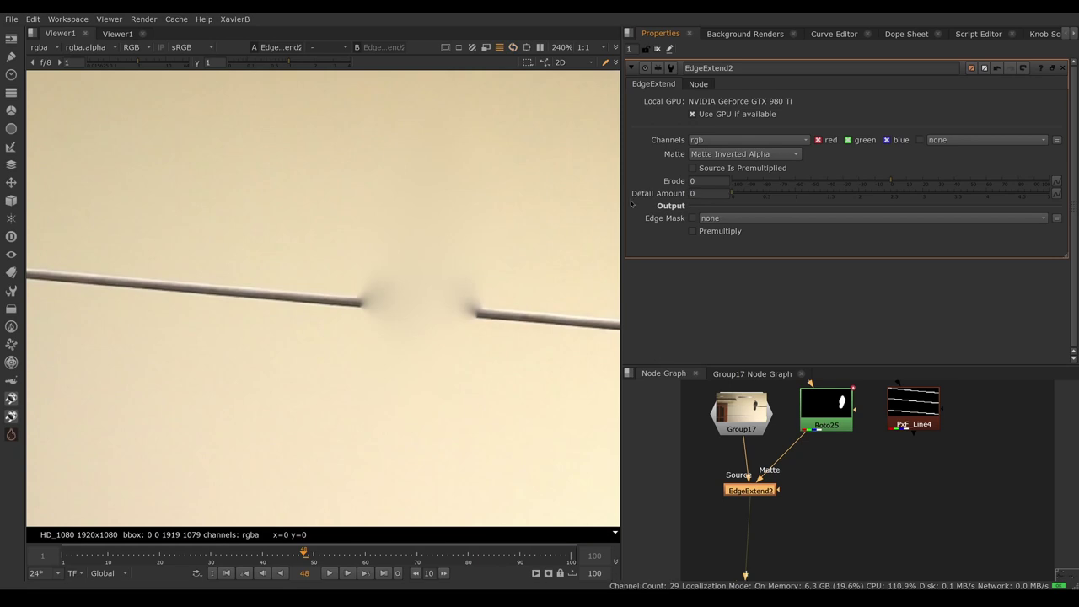
{"action": "scroll", "coordinate": [419, 330], "scroll_direction": "down", "scroll_amount": 4}
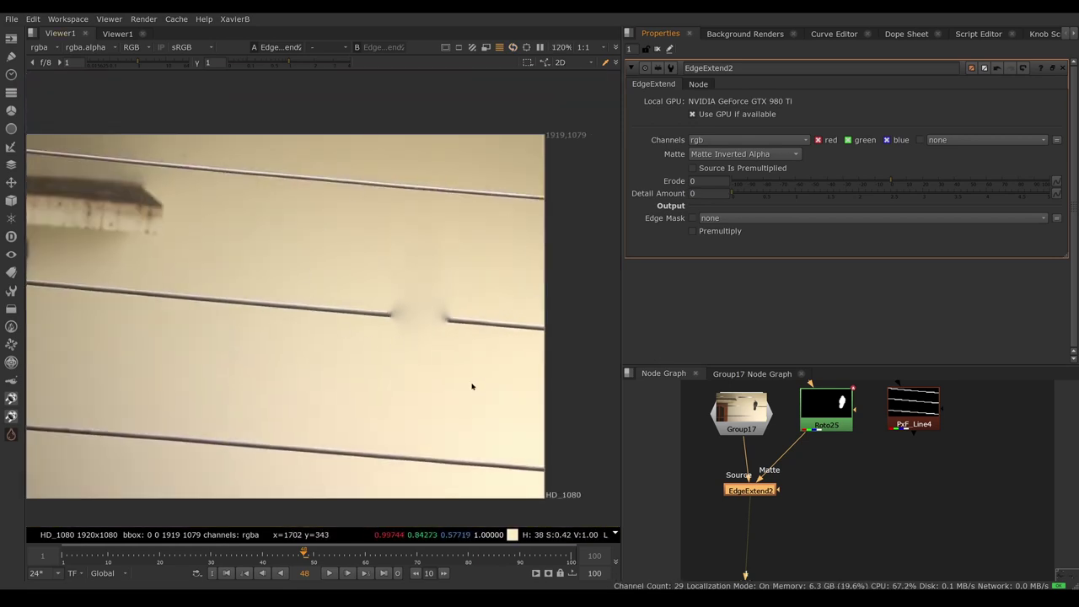
{"action": "left_click_drag", "start_coordinate": [740, 491], "coordinate": [729, 490]}
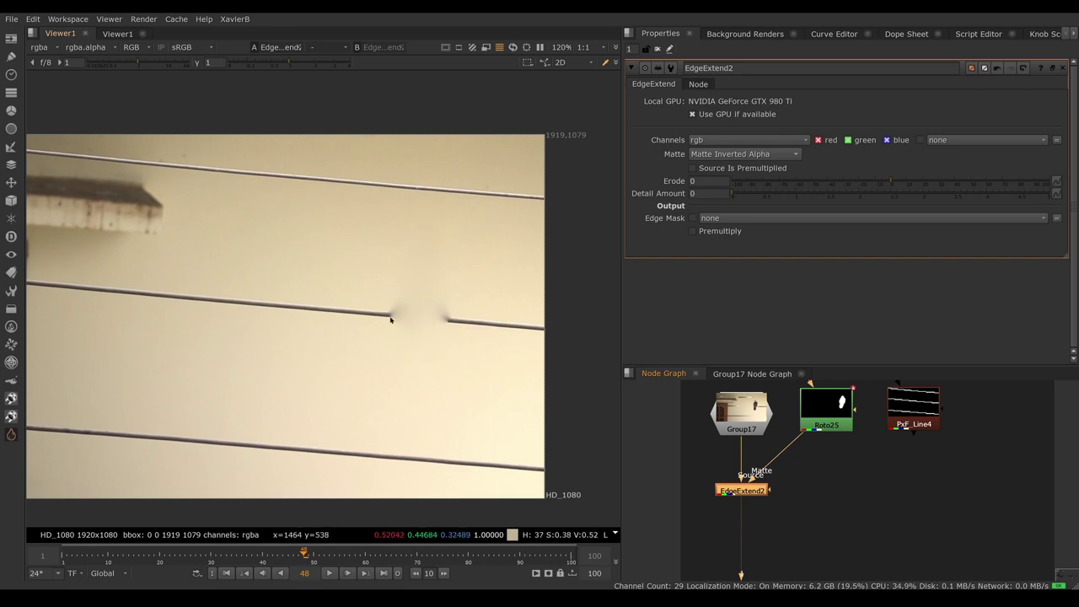
{"action": "left_click_drag", "start_coordinate": [366, 296], "coordinate": [470, 335], "text": "ctrl+shift"}
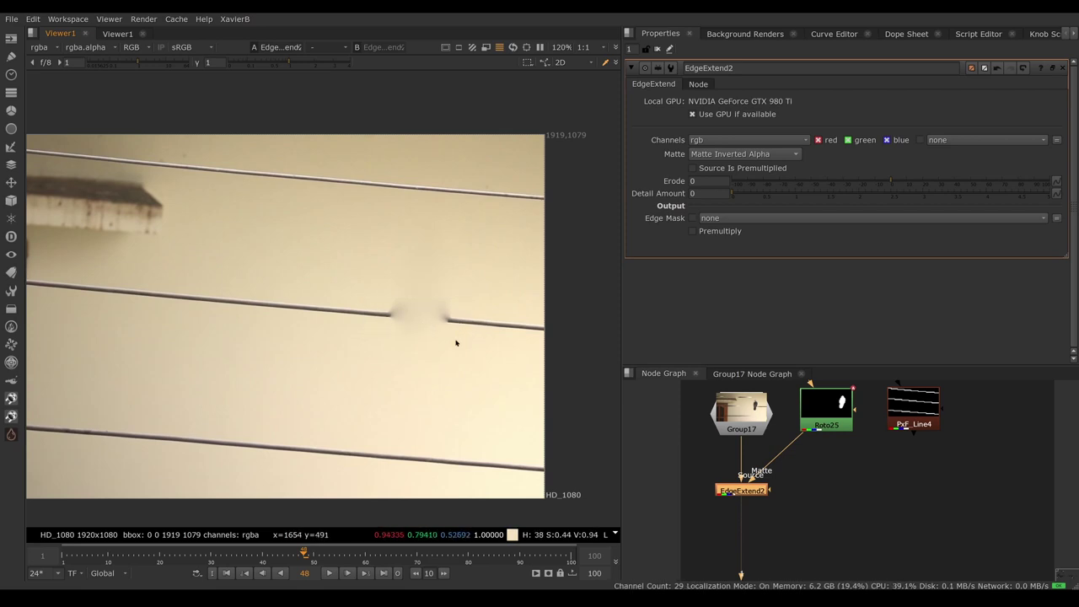
- Add a PxF_Filler node beside EdgeExtend, connect its image input to Group17 and hole_mask to Roto25, and view it
{"action": "left_click", "coordinate": [825, 497]}
{"action": "left_click", "coordinate": [11, 434]}
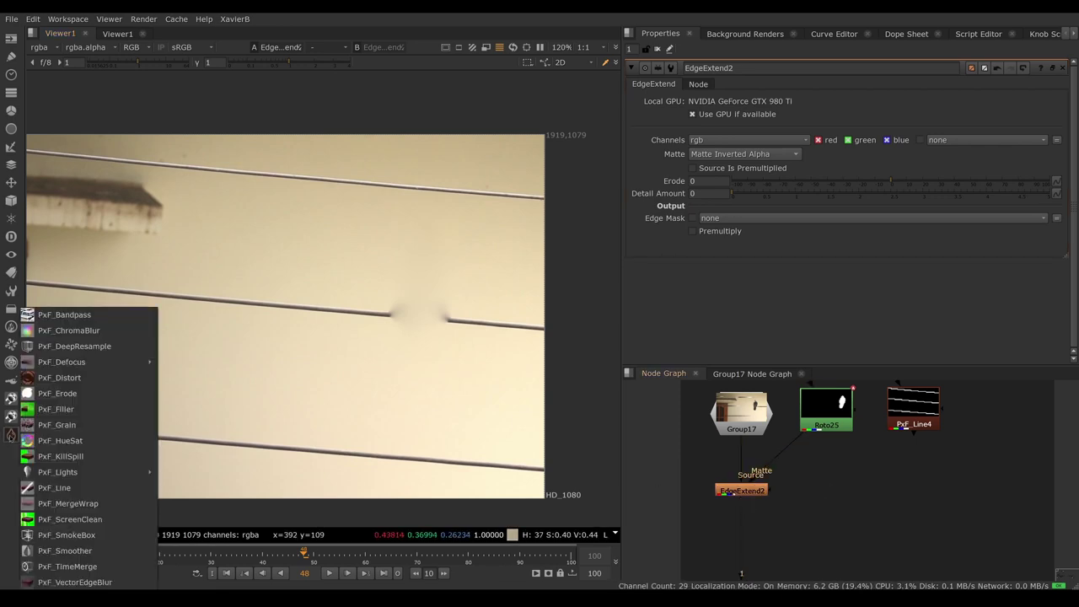
{"action": "left_click", "coordinate": [56, 409]}
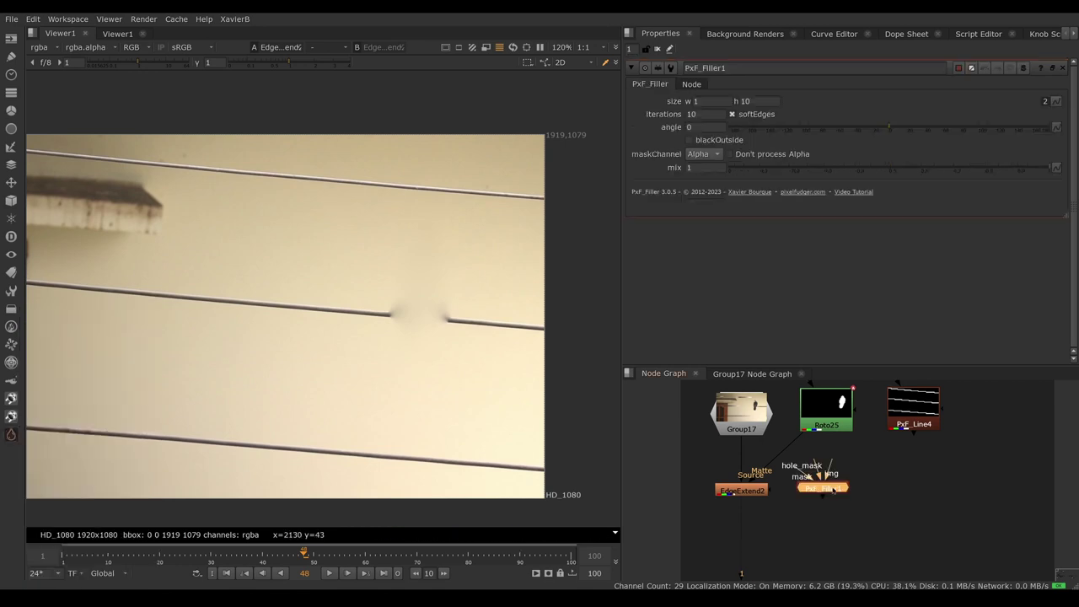
{"action": "left_click_drag", "start_coordinate": [833, 490], "coordinate": [767, 427]}
{"action": "left_click_drag", "start_coordinate": [812, 472], "coordinate": [828, 421]}
{"action": "key", "text": "1"}
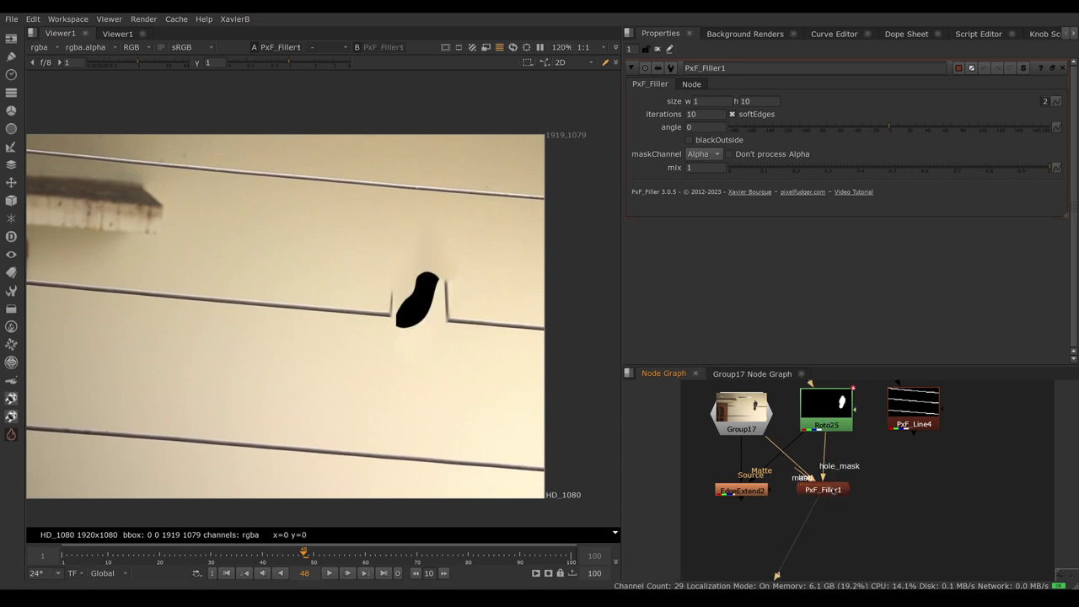
{"action": "scroll", "coordinate": [443, 303], "scroll_direction": "up", "scroll_amount": 2}
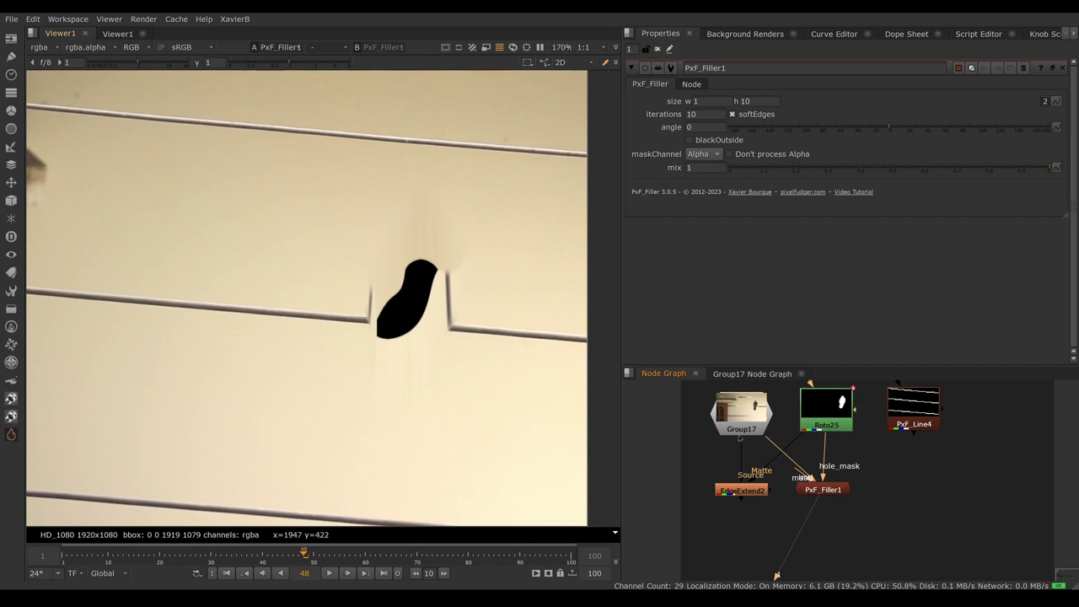
{"action": "left_click_drag", "start_coordinate": [828, 494], "coordinate": [827, 492]}
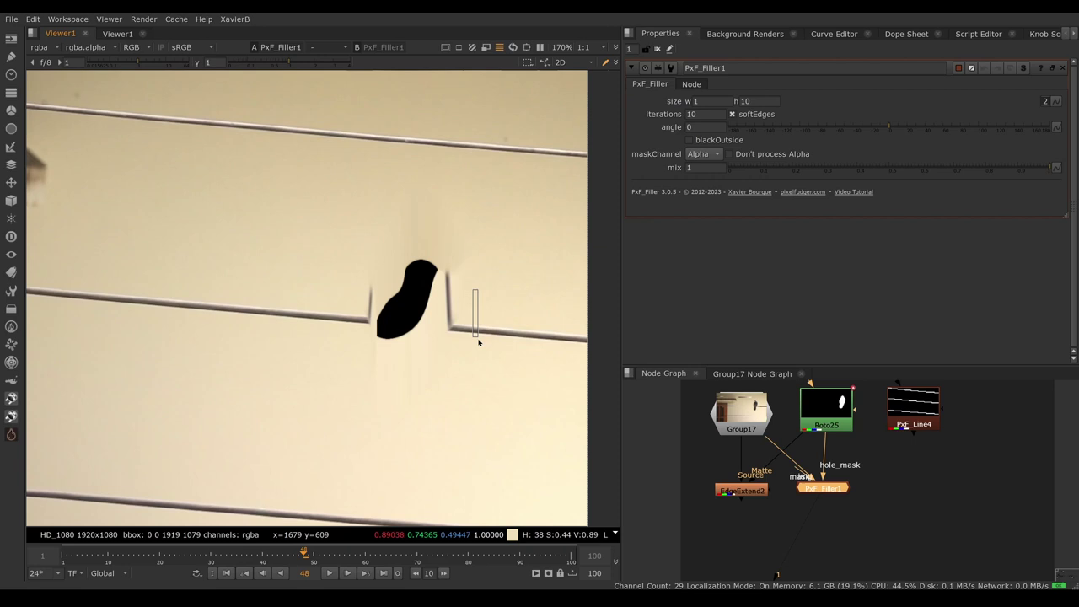
- Set the PxF_Filler size to width 3 and height 0
{"action": "left_click", "coordinate": [710, 101]}
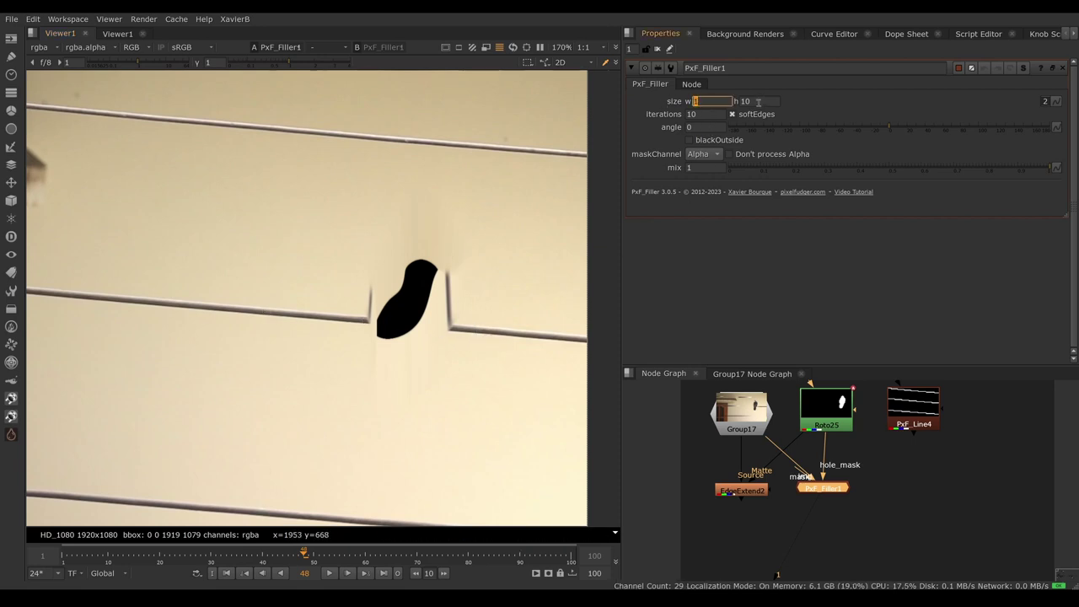
{"action": "key", "text": "Tab"}
{"action": "type", "text": "0"}
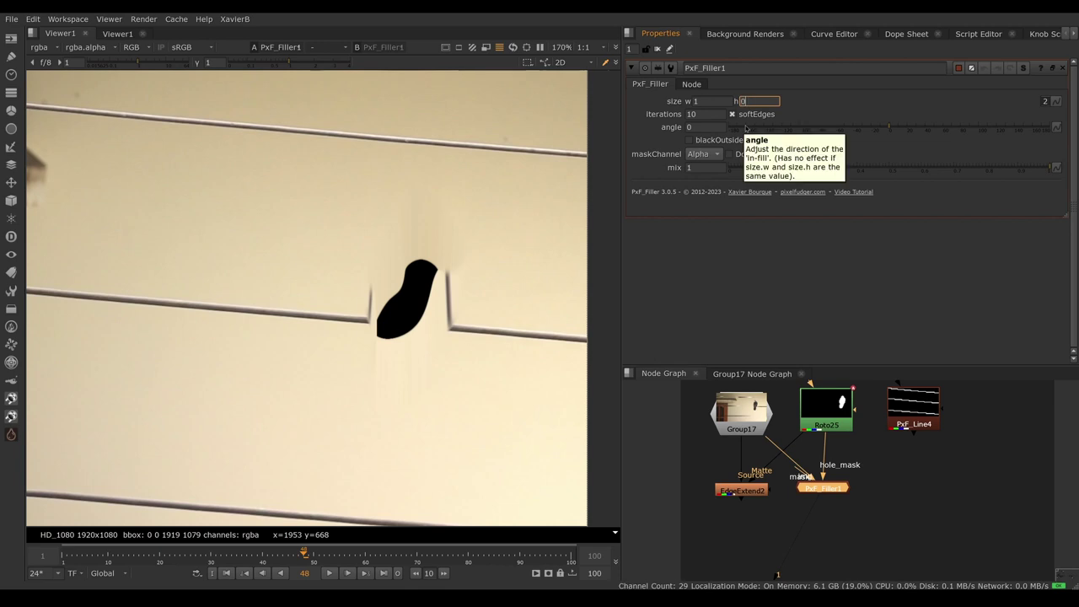
{"action": "key", "text": "shift+Tab"}
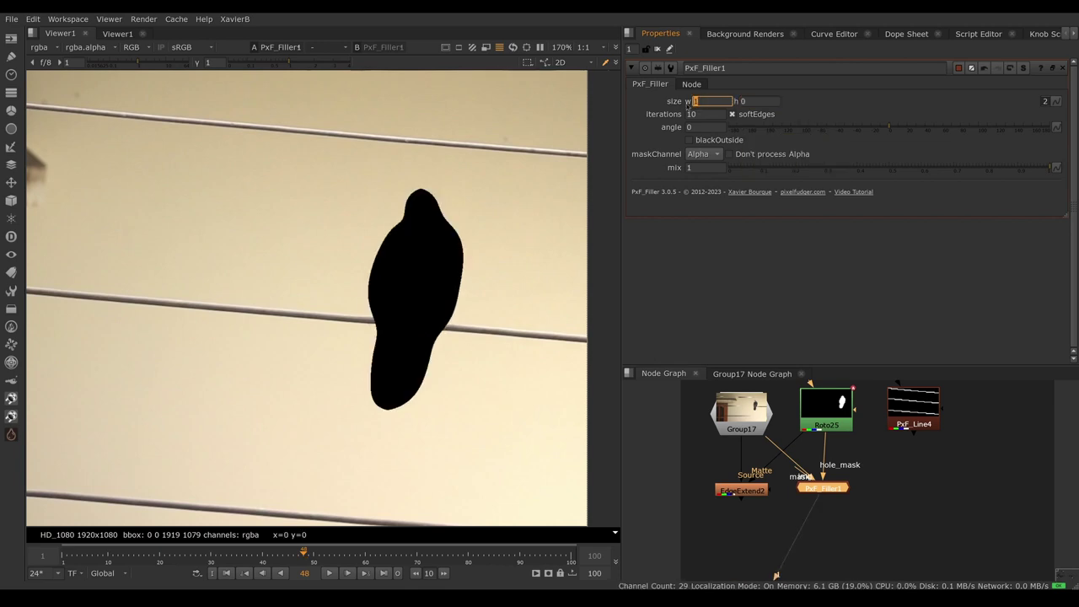
{"action": "key", "text": "Up"}
{"action": "key", "text": "Up"}
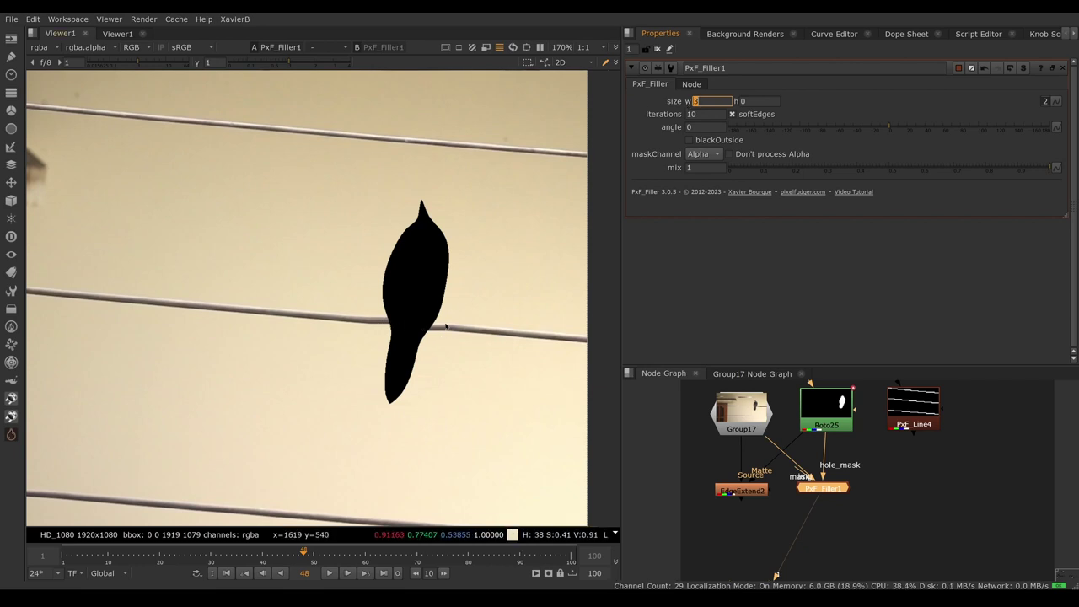
- Check the Roto25 shape over the fill and set the PxF_Filler size width to 13
{"action": "double_click", "coordinate": [825, 410]}
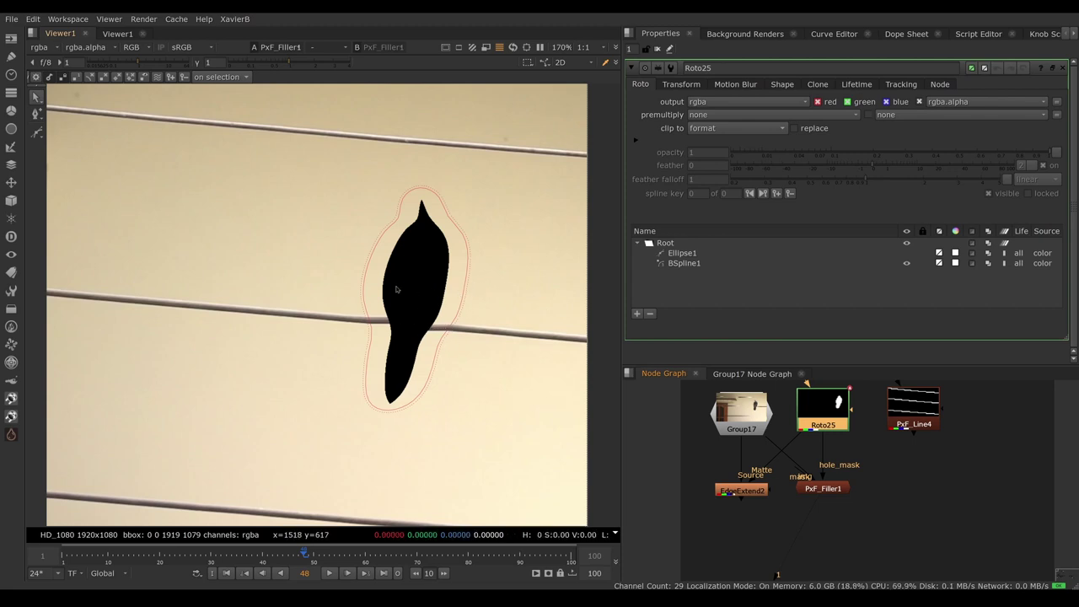
{"action": "double_click", "coordinate": [830, 488]}
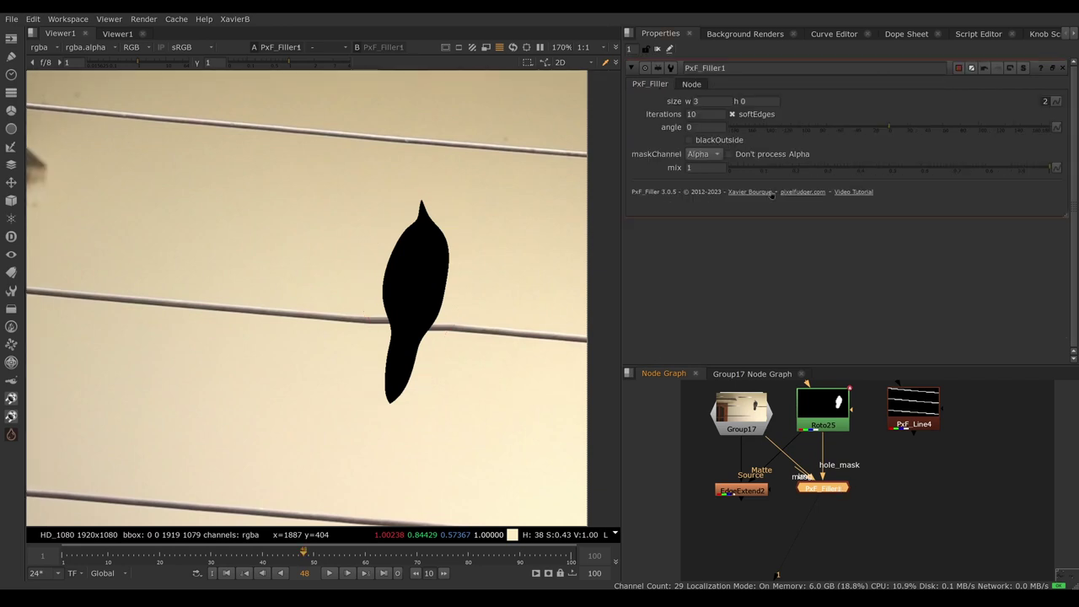
{"action": "left_click", "coordinate": [722, 100]}
{"action": "key", "text": "Up"}
{"action": "key", "text": "Up"}
{"action": "key", "text": "Up"}
{"action": "key", "text": "Up"}
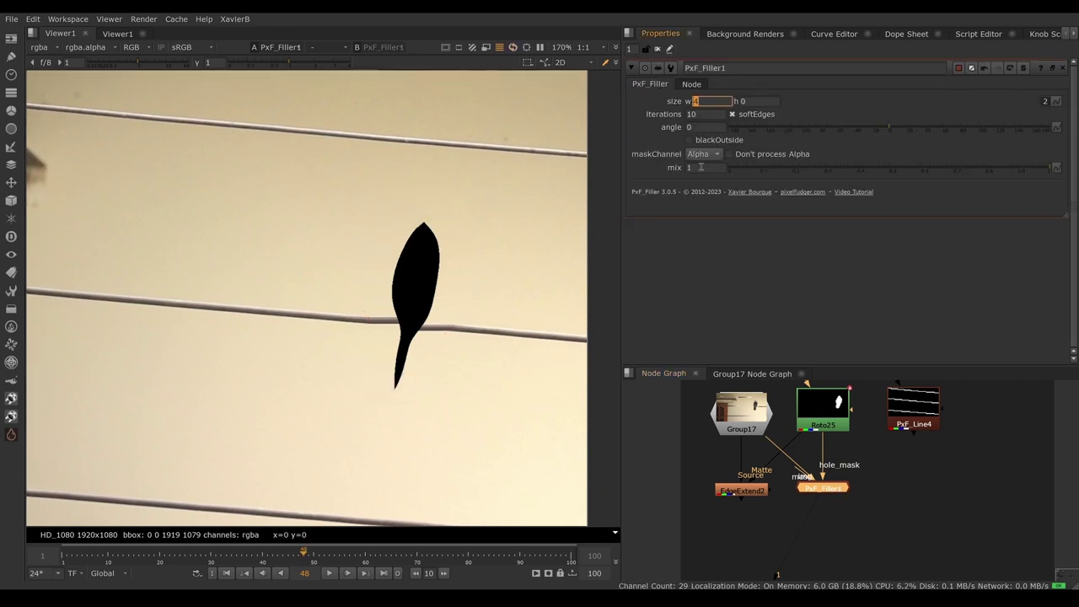
{"action": "key", "text": "Up"}
{"action": "key", "text": "Up"}
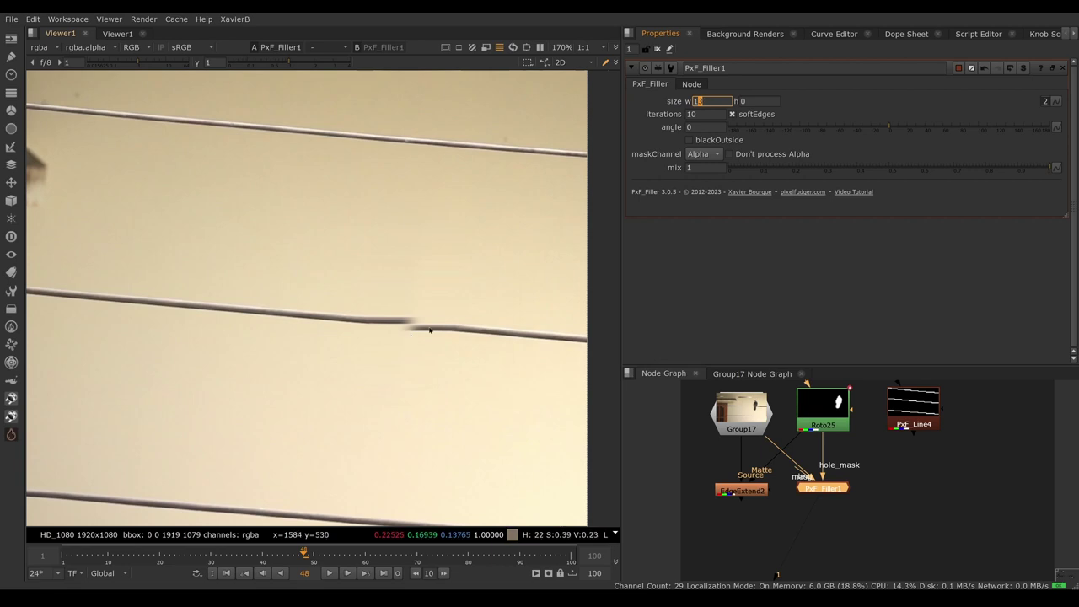
- Set the PxF_Filler angle to 5 to align the fill with the middle cable
{"action": "left_click", "coordinate": [697, 127]}
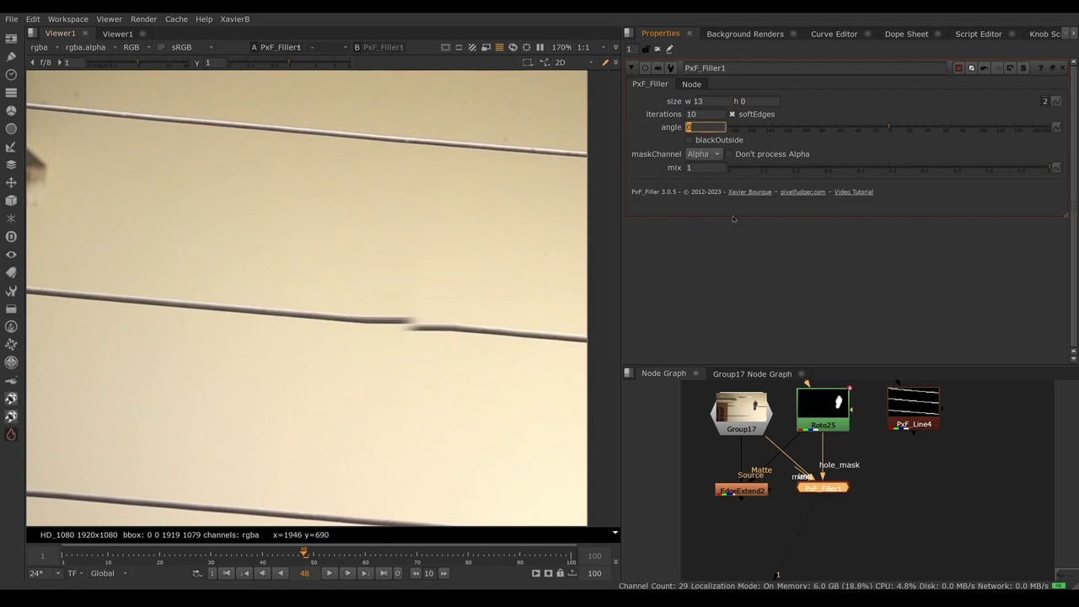
{"action": "type", "text": "3"}
{"action": "key", "text": "Return"}
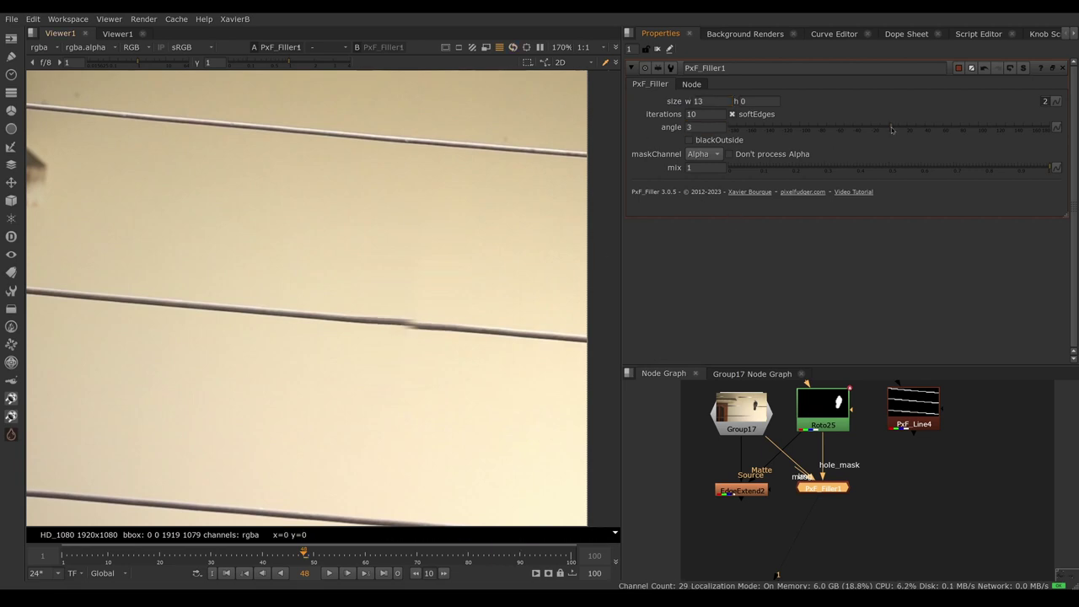
{"action": "left_click_drag", "start_coordinate": [892, 129], "coordinate": [894, 129]}
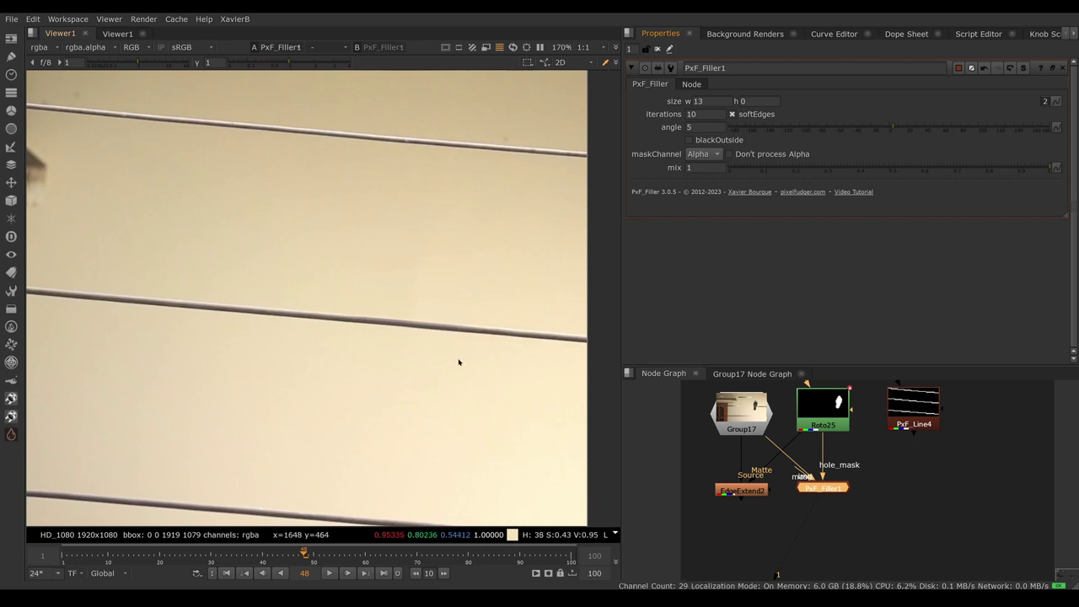
- Compare the EdgeExtend and PxF_Filler results in the viewer around the middle cable where the bird was
{"action": "left_click", "coordinate": [747, 491]}
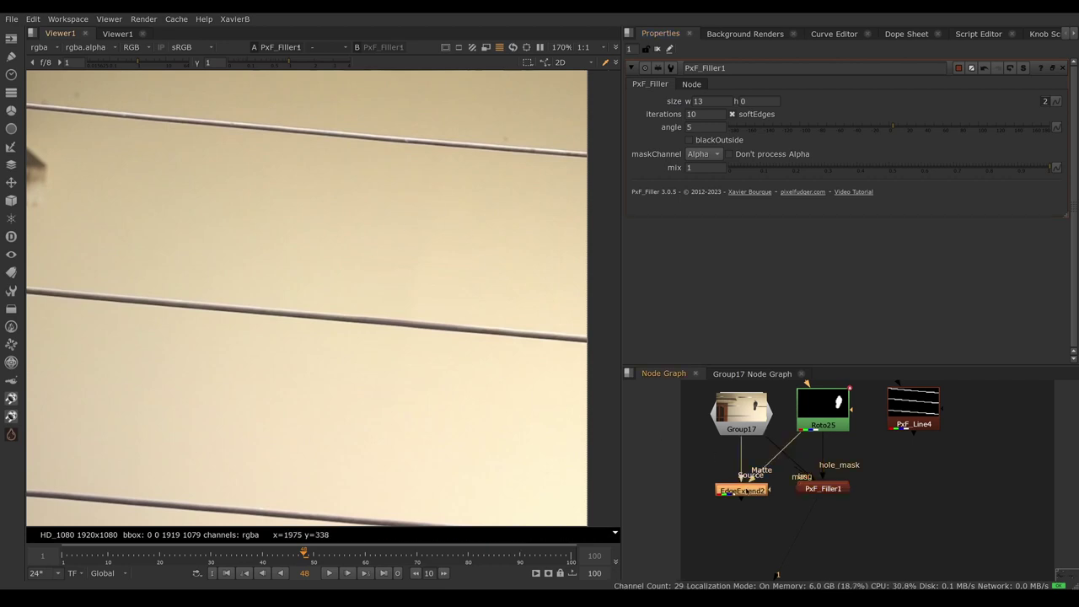
{"action": "key", "text": "1"}
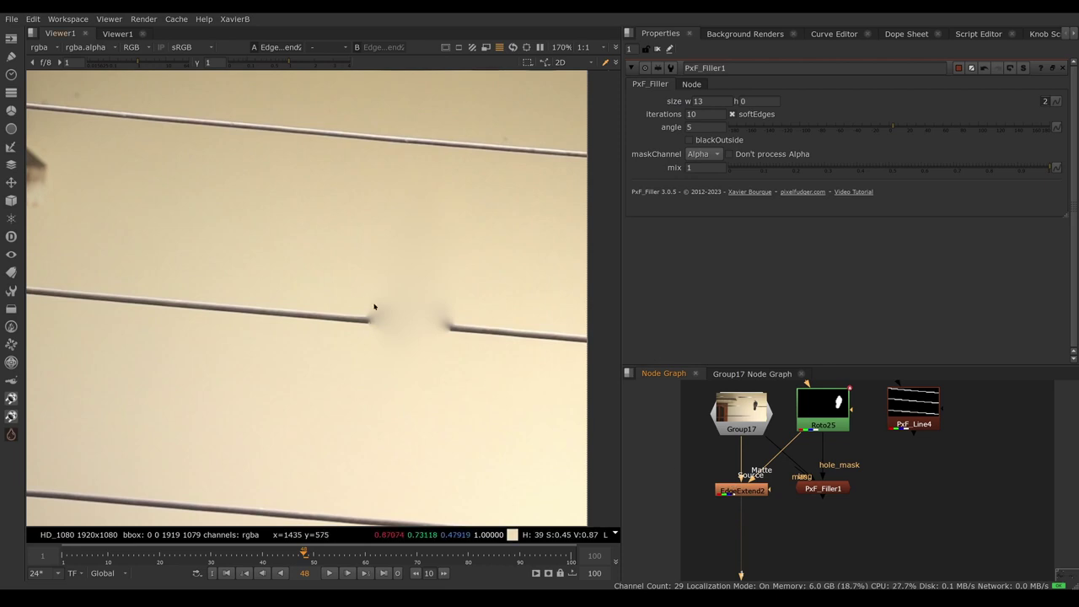
{"action": "left_click_drag", "start_coordinate": [344, 281], "coordinate": [474, 356], "text": "ctrl+shift"}
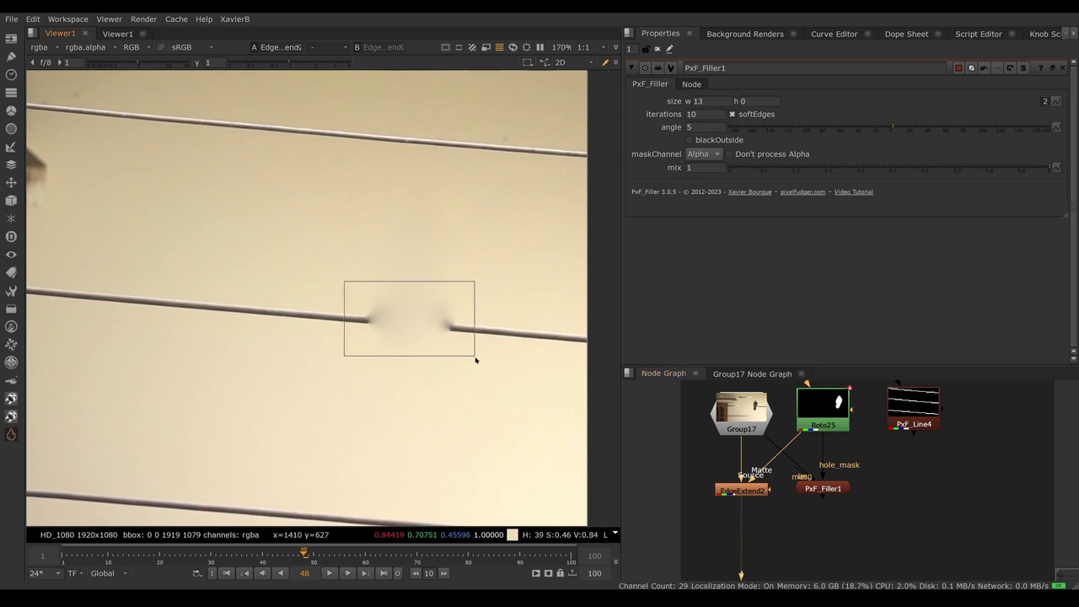
{"action": "left_click", "coordinate": [810, 489]}
{"action": "key", "text": "1"}
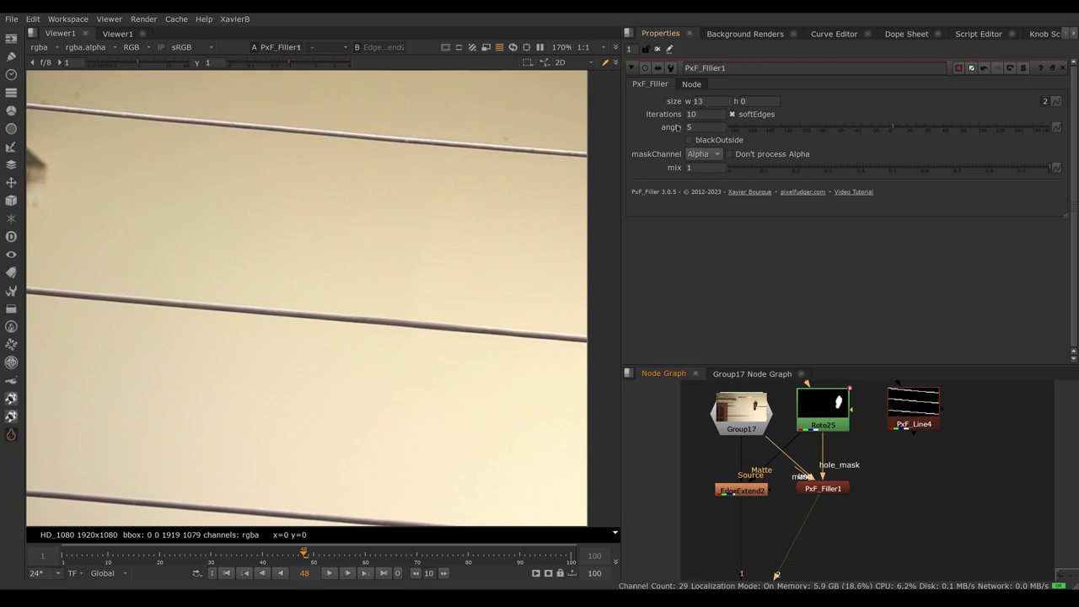
{"action": "left_click", "coordinate": [733, 490]}
{"action": "key", "text": "1"}
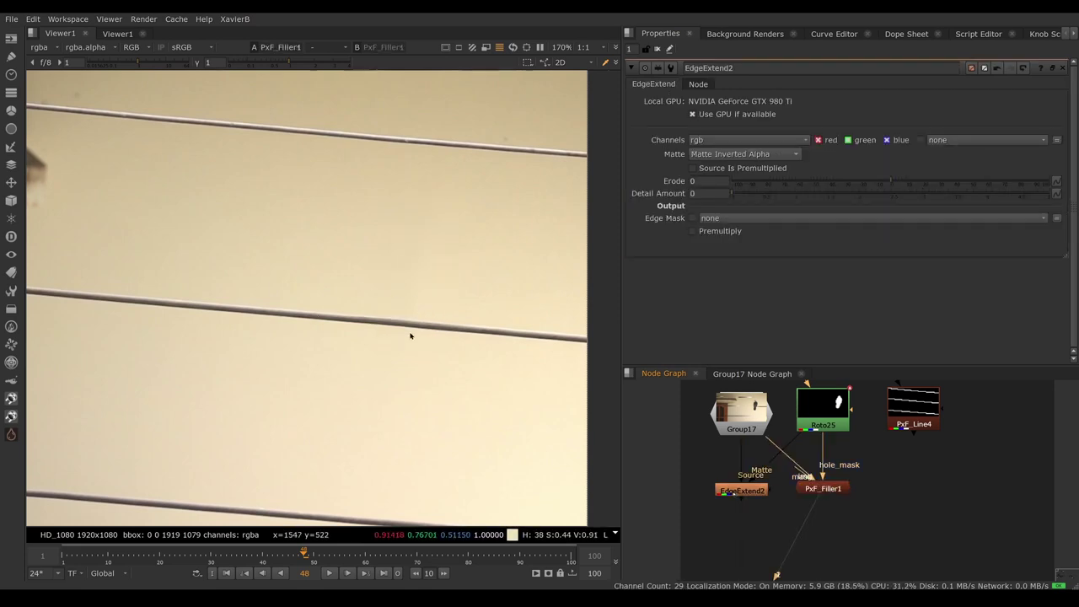
- Add a second EdgeExtend node below EdgeExtend2 and connect its Matte input to PxF_Line4
{"action": "key", "text": "ctrl+1"}
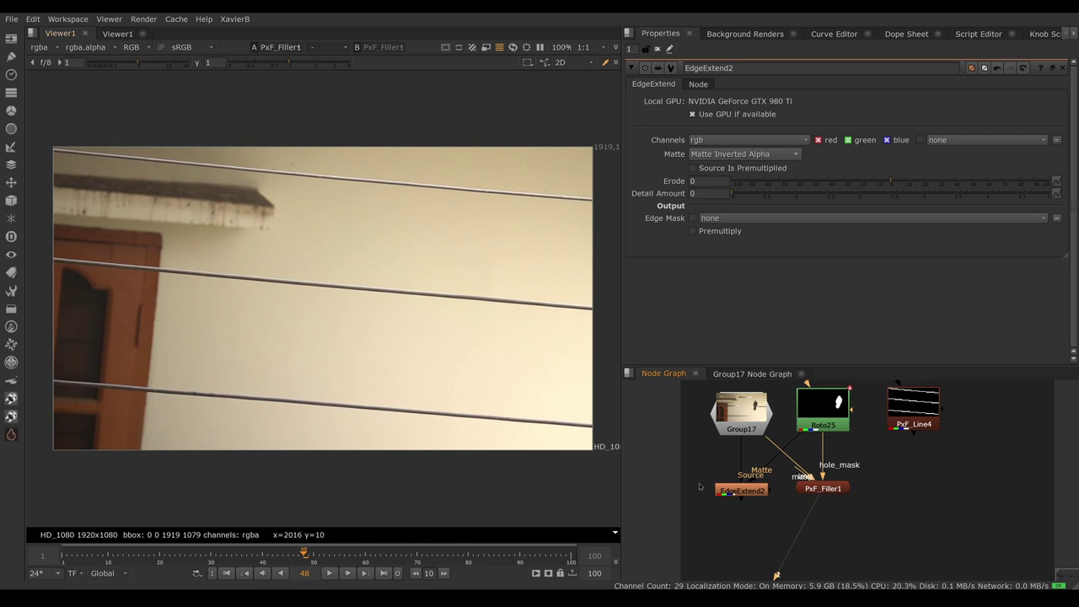
{"action": "middle_click_drag", "start_coordinate": [746, 531], "coordinate": [754, 506]}
{"action": "left_click", "coordinate": [757, 469]}
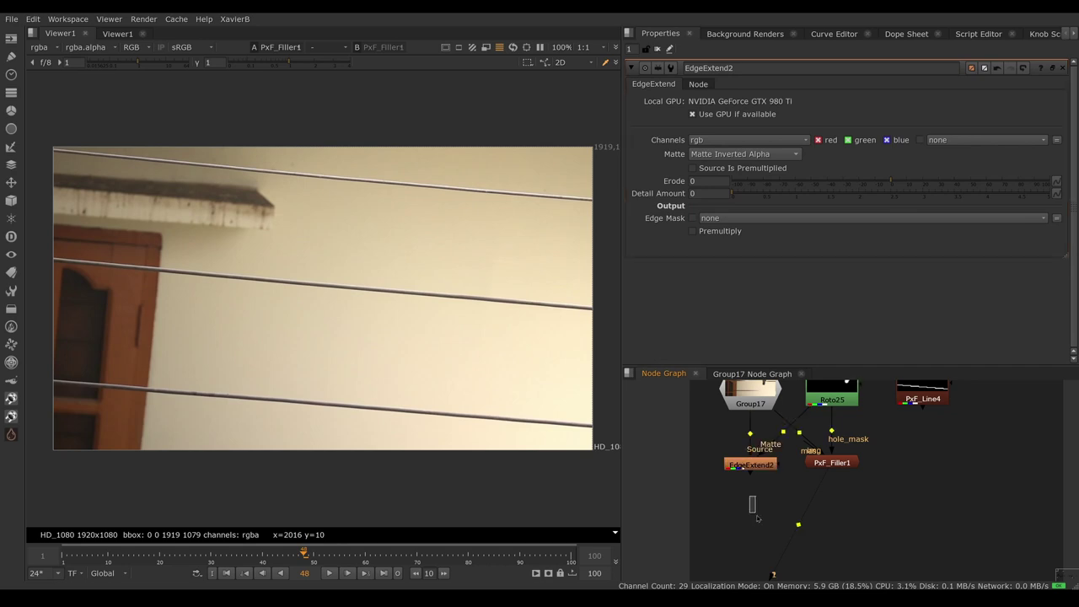
{"action": "key", "text": "ctrl+v"}
{"action": "mouse_move", "coordinate": [748, 482]}
{"action": "left_mouse_down"}
{"action": "mouse_move", "coordinate": [745, 521]}
{"action": "mouse_move", "coordinate": [750, 466]}
{"action": "left_mouse_up"}
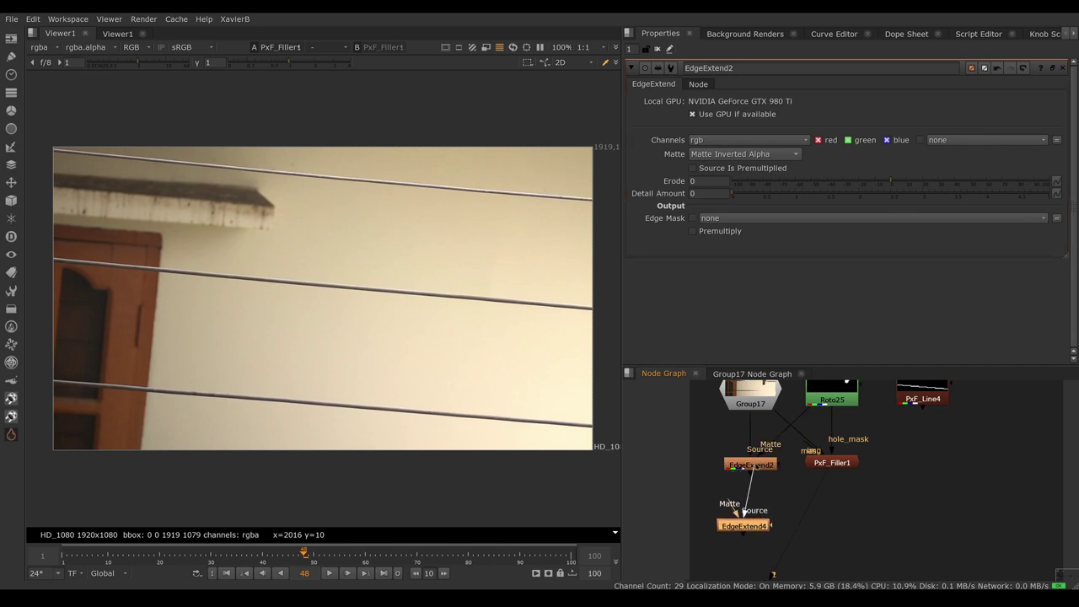
{"action": "left_click_drag", "start_coordinate": [757, 526], "coordinate": [851, 481]}
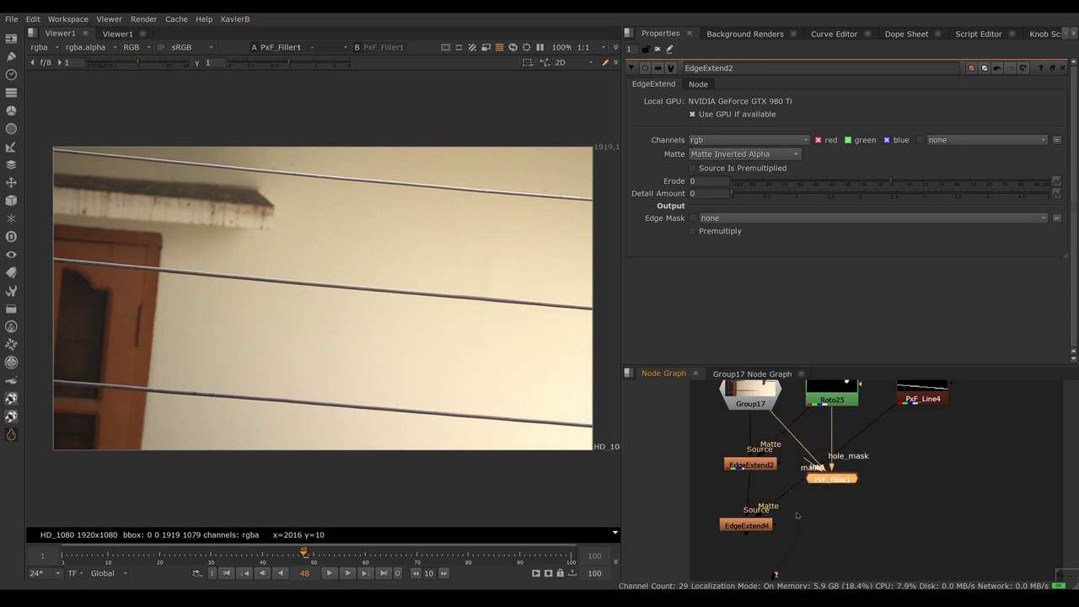
{"action": "left_click", "coordinate": [894, 496]}
{"action": "middle_click_drag", "start_coordinate": [912, 475], "coordinate": [914, 505]}
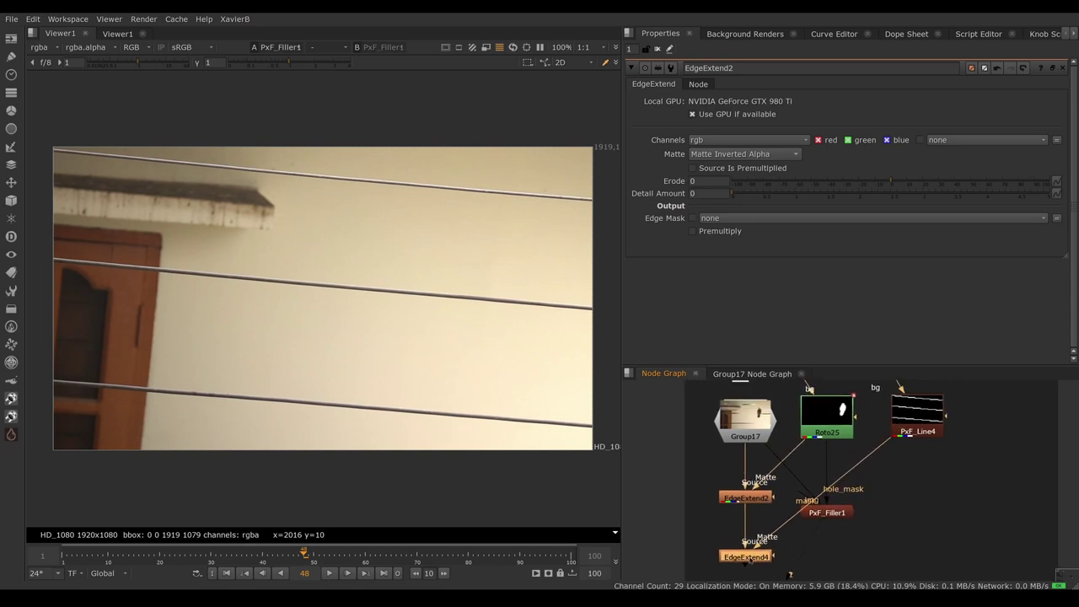
- View the second EdgeExtend result and examine the door edge where the cable was removed
{"action": "key", "text": "1"}
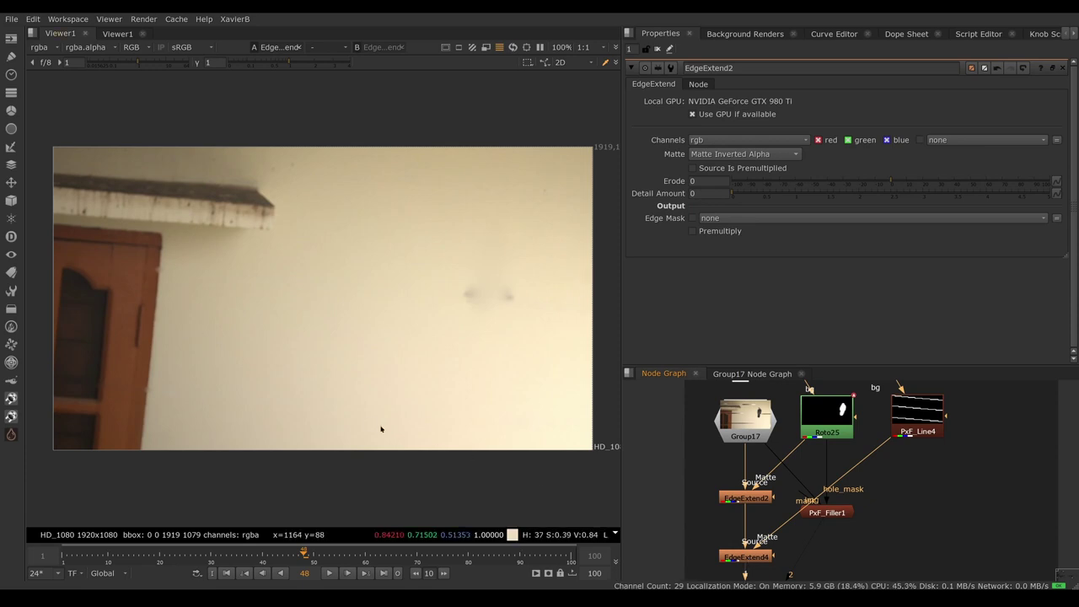
{"action": "scroll", "coordinate": [166, 273], "scroll_direction": "up", "scroll_amount": 5}
{"action": "scroll", "coordinate": [166, 273], "scroll_direction": "up", "scroll_amount": 2}
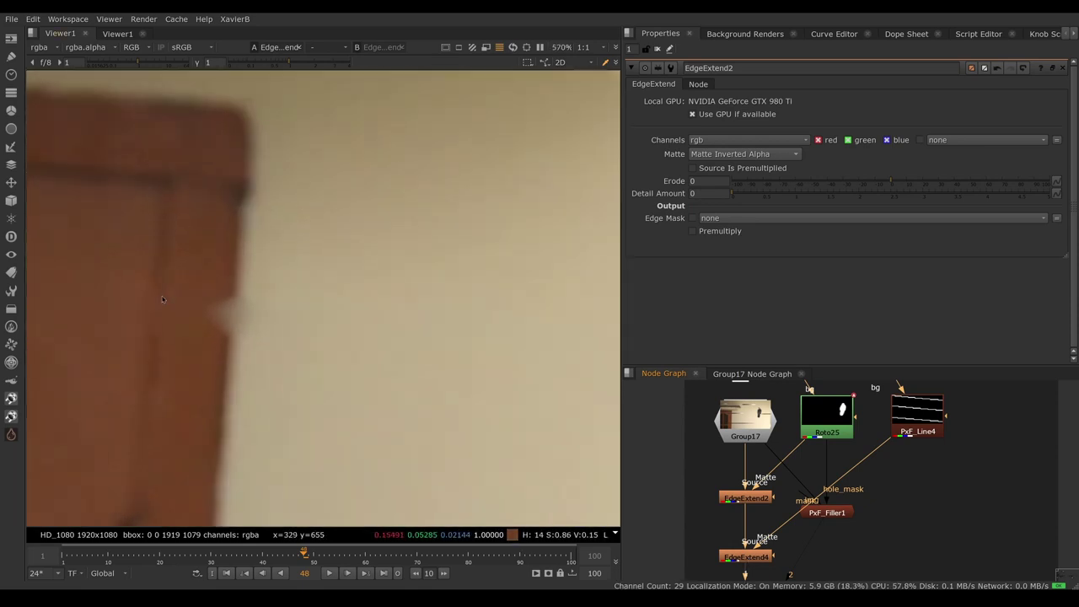
{"action": "middle_click_drag", "start_coordinate": [166, 273], "coordinate": [413, 263]}
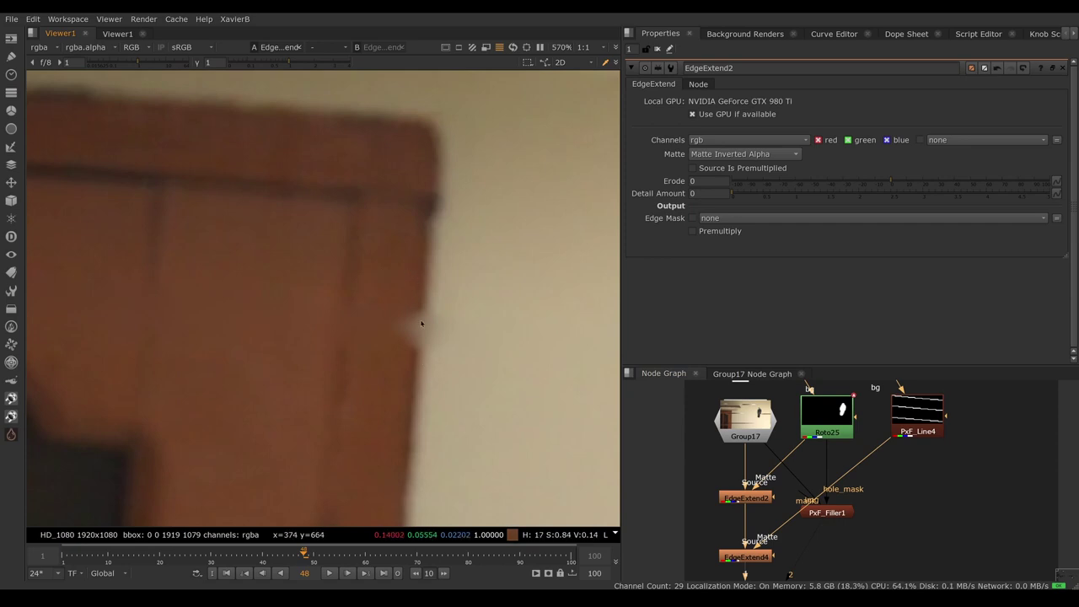
{"action": "left_click", "coordinate": [746, 557]}
{"action": "key", "text": "1"}
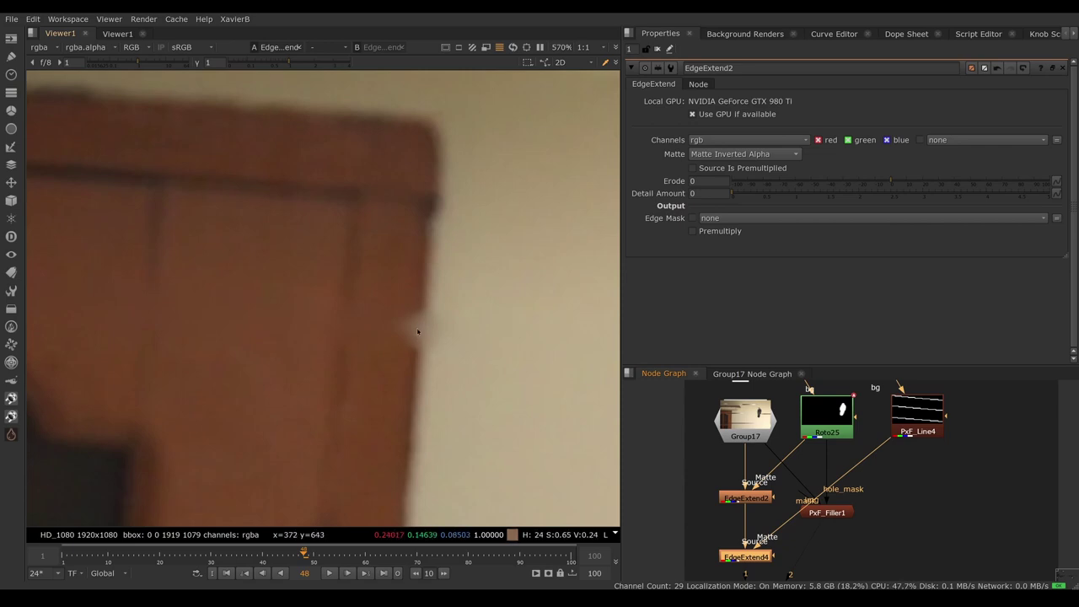
{"action": "scroll", "coordinate": [422, 341], "scroll_direction": "down", "scroll_amount": 5}
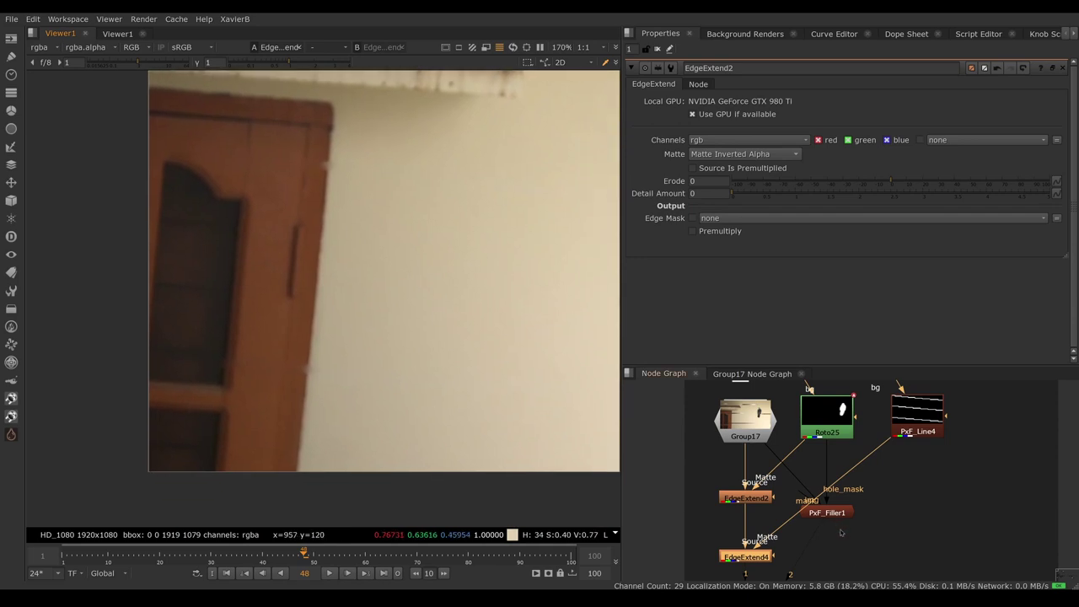
- Add a second PxF_Filler below PxF_Filler1 with PxF_Line4 as its hole_mask, and show it in the viewer
{"action": "middle_click_drag", "start_coordinate": [821, 580], "coordinate": [814, 512]}
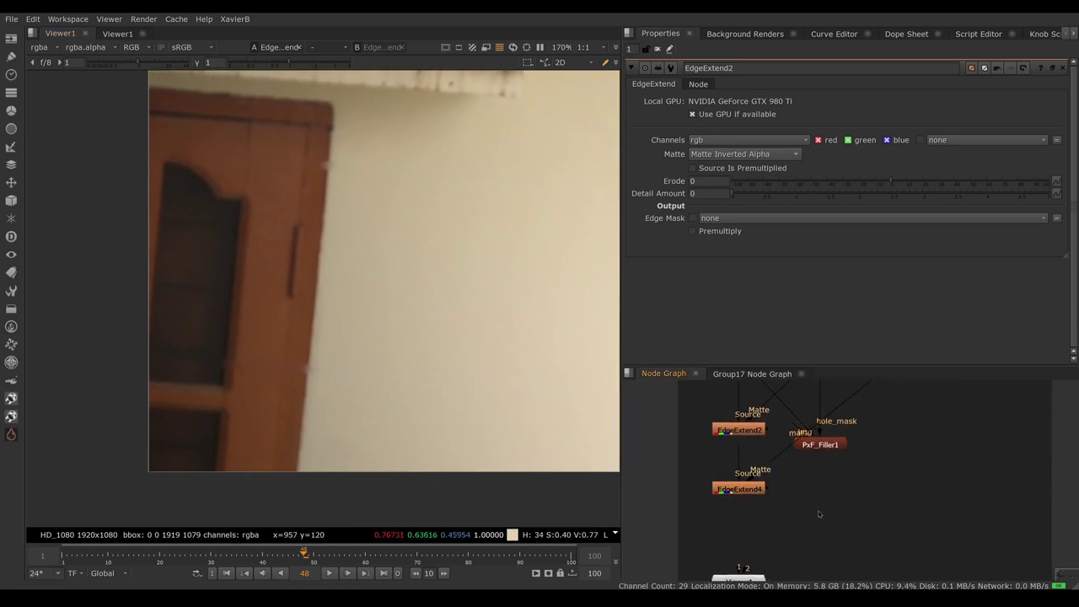
{"action": "left_click", "coordinate": [11, 435]}
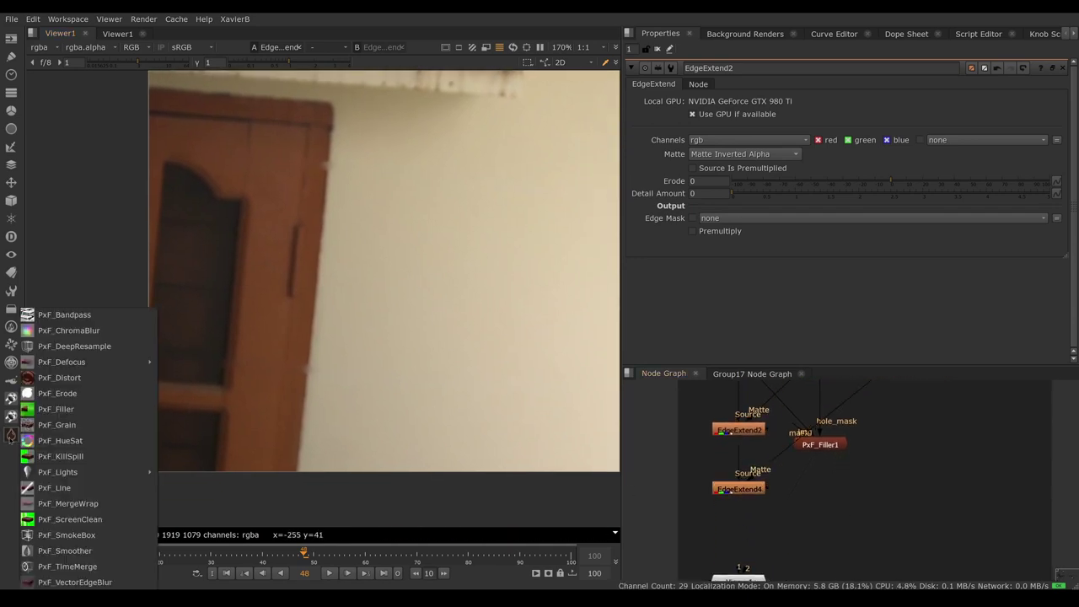
{"action": "left_click", "coordinate": [73, 410]}
{"action": "left_click_drag", "start_coordinate": [825, 491], "coordinate": [855, 432]}
{"action": "scroll", "coordinate": [801, 509], "scroll_direction": "down", "scroll_amount": 3}
{"action": "left_click_drag", "start_coordinate": [801, 545], "coordinate": [799, 538]}
{"action": "key", "text": "1"}
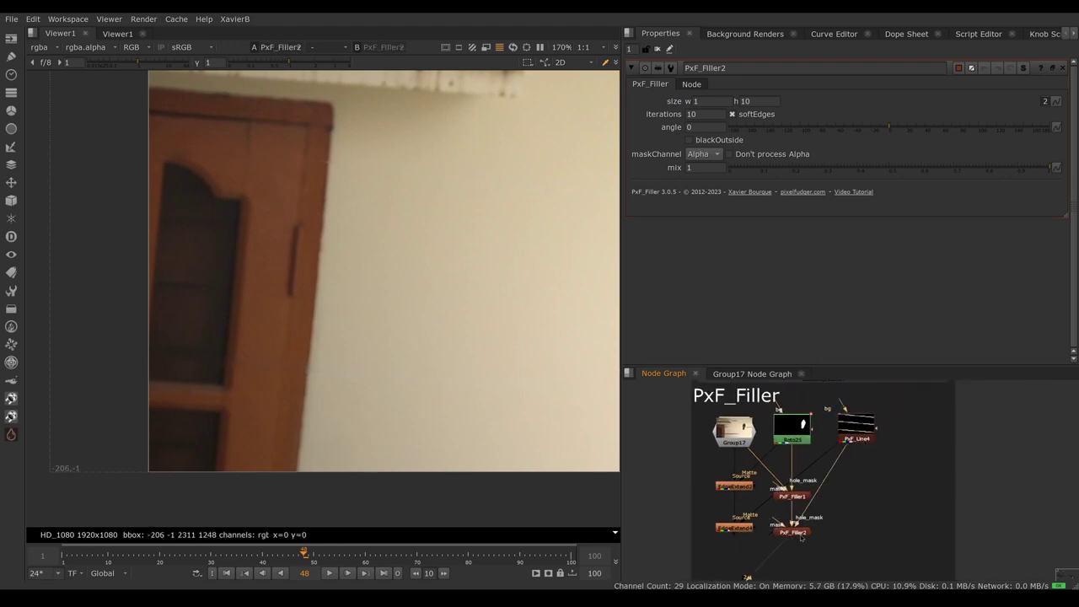
- Check the PxF_Filler2 fill along the door edge and set its size to width 0 and height 1
{"action": "left_click", "coordinate": [797, 531]}
{"action": "scroll", "coordinate": [268, 183], "scroll_direction": "up", "scroll_amount": 5}
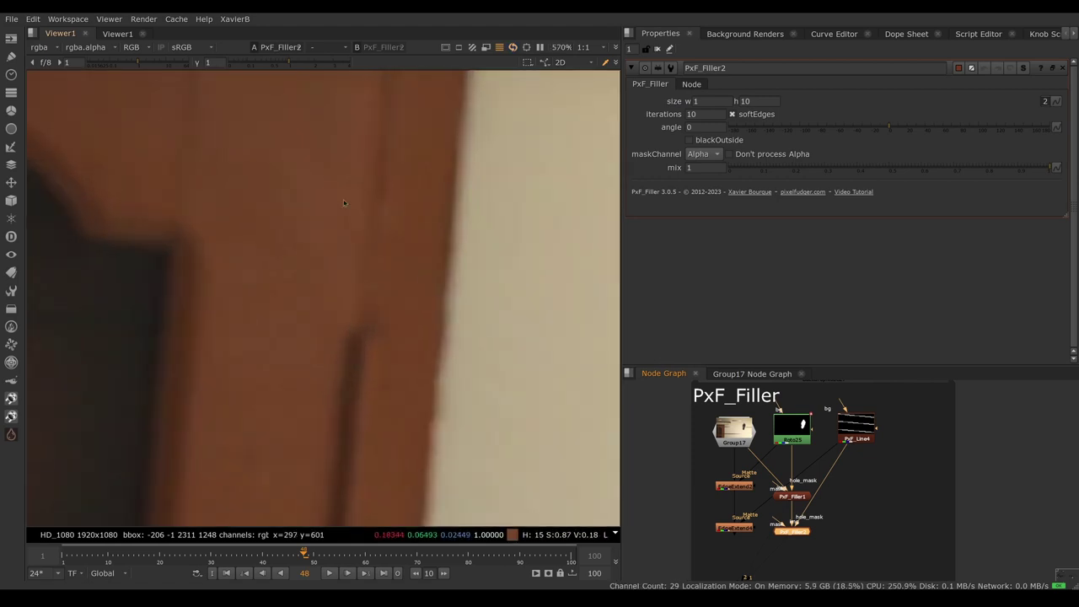
{"action": "key", "text": "d"}
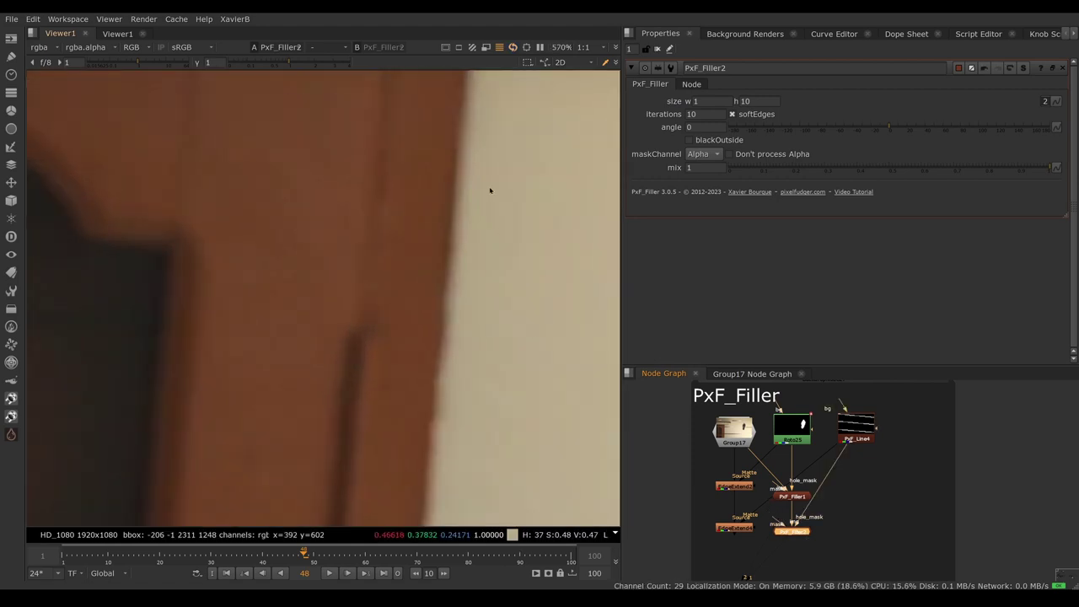
{"action": "middle_click_drag", "start_coordinate": [490, 191], "coordinate": [593, 284]}
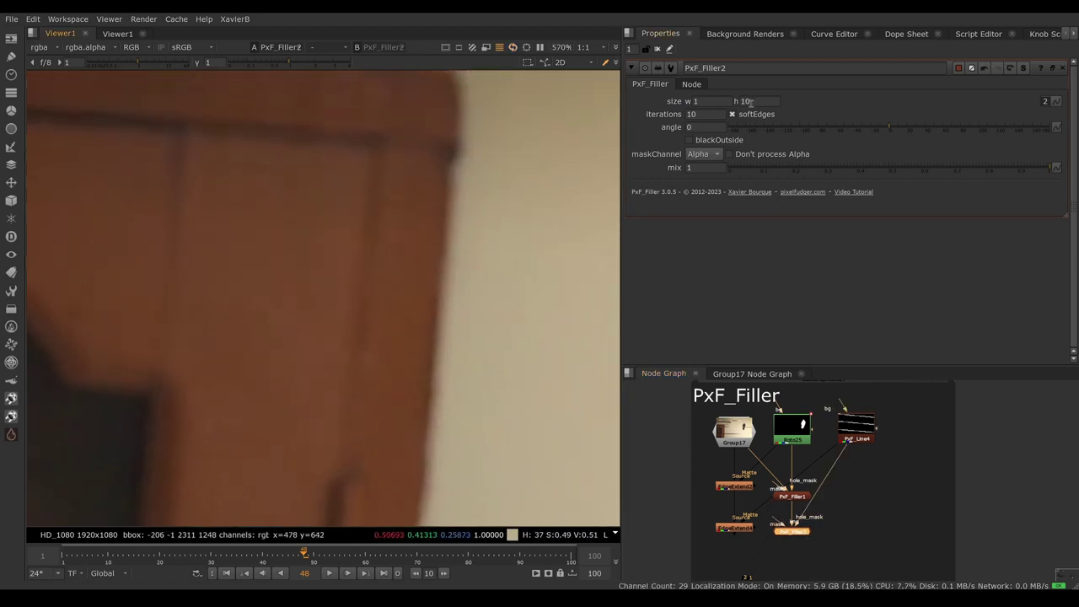
{"action": "left_click", "coordinate": [721, 102]}
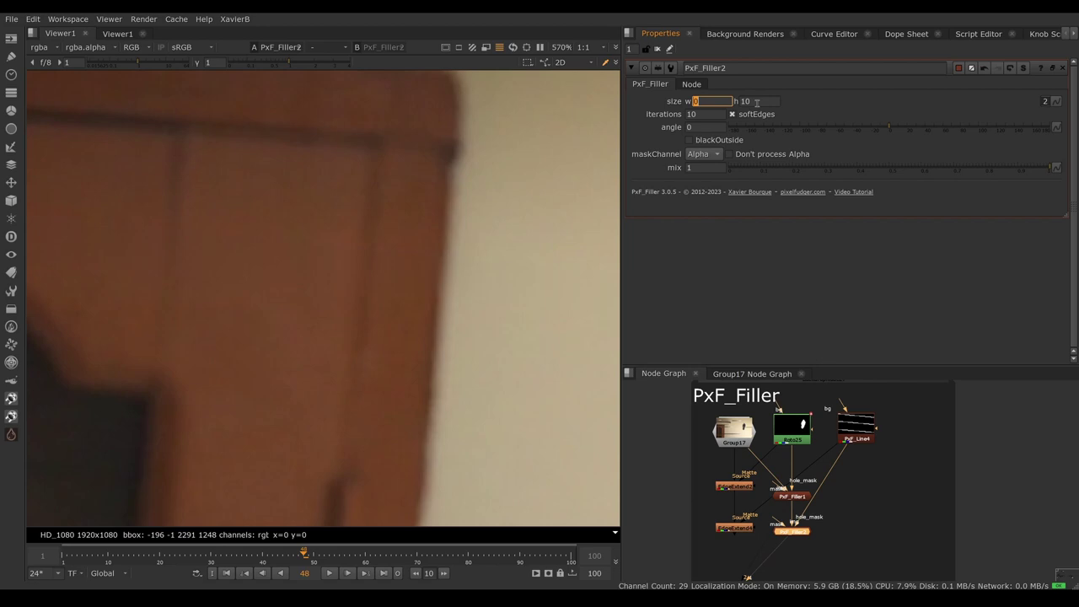
{"action": "key", "text": "Tab"}
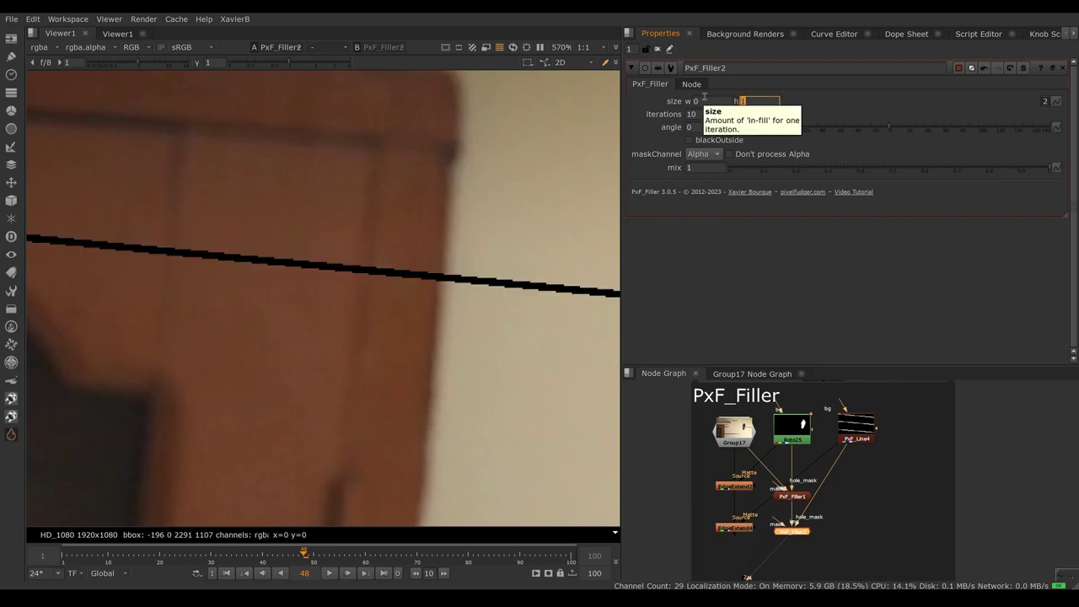
{"action": "left_click", "coordinate": [457, 249]}
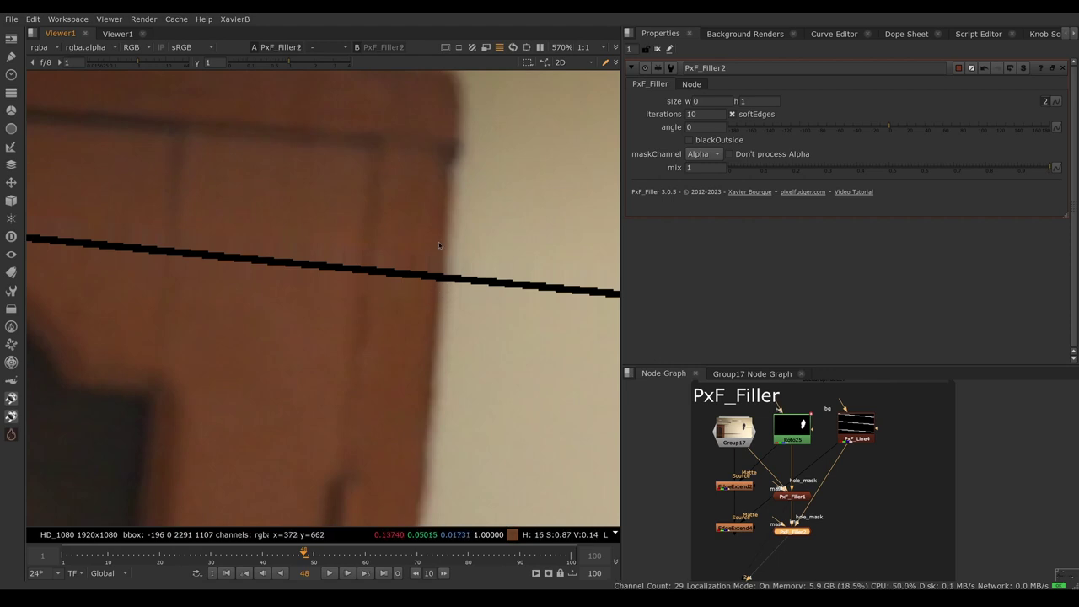
- Set the PxF_Filler2 angle to 6 and raise its size height to 6 to cover the cable
{"action": "left_click", "coordinate": [771, 102]}
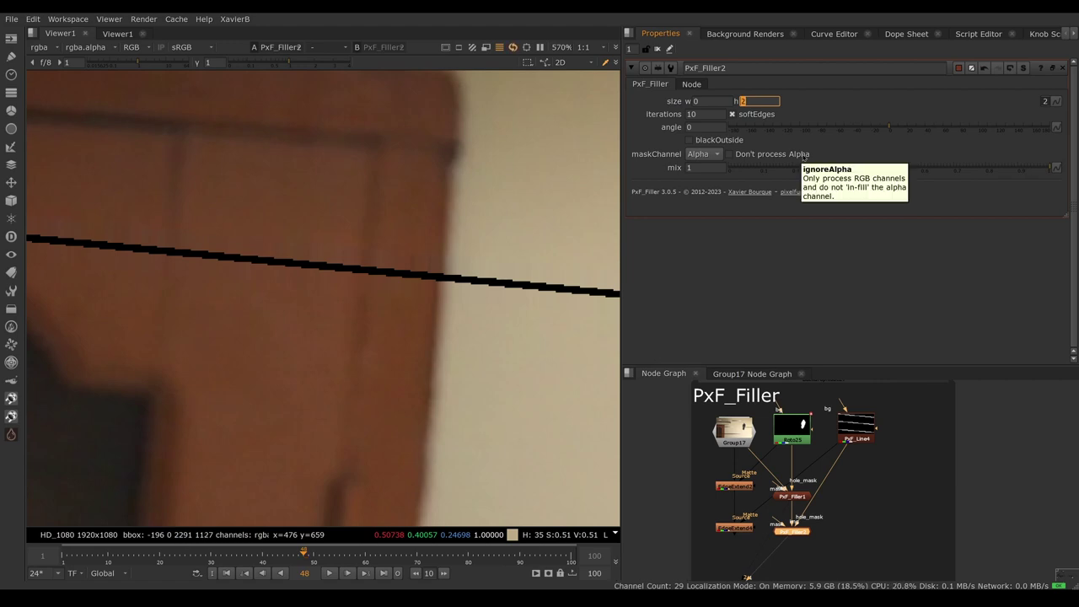
{"action": "type", "text": "0"}
{"action": "key", "text": "Return"}
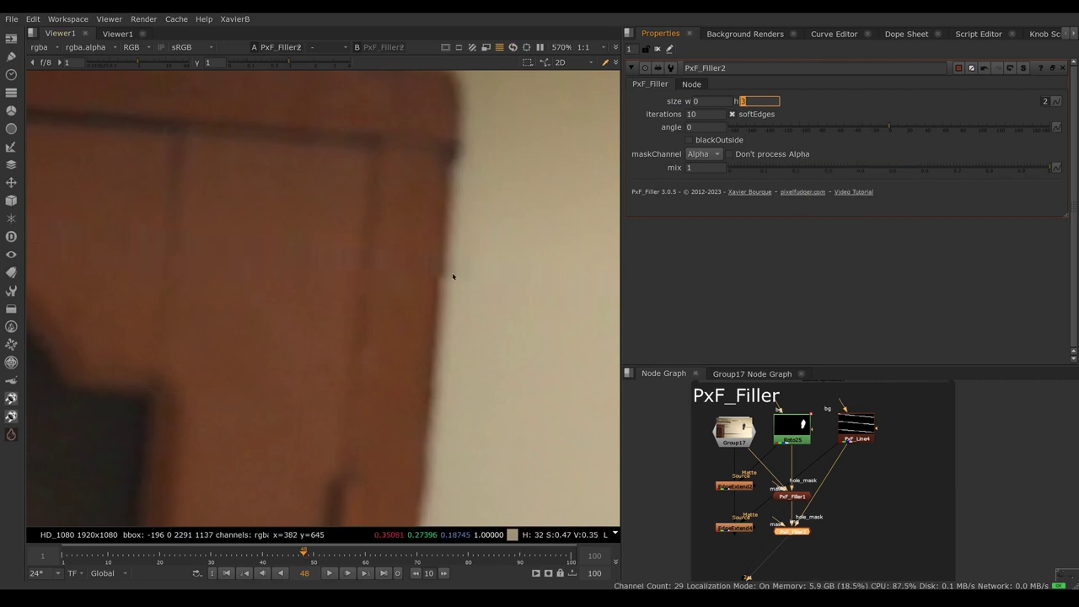
{"action": "left_click_drag", "start_coordinate": [890, 129], "coordinate": [894, 129]}
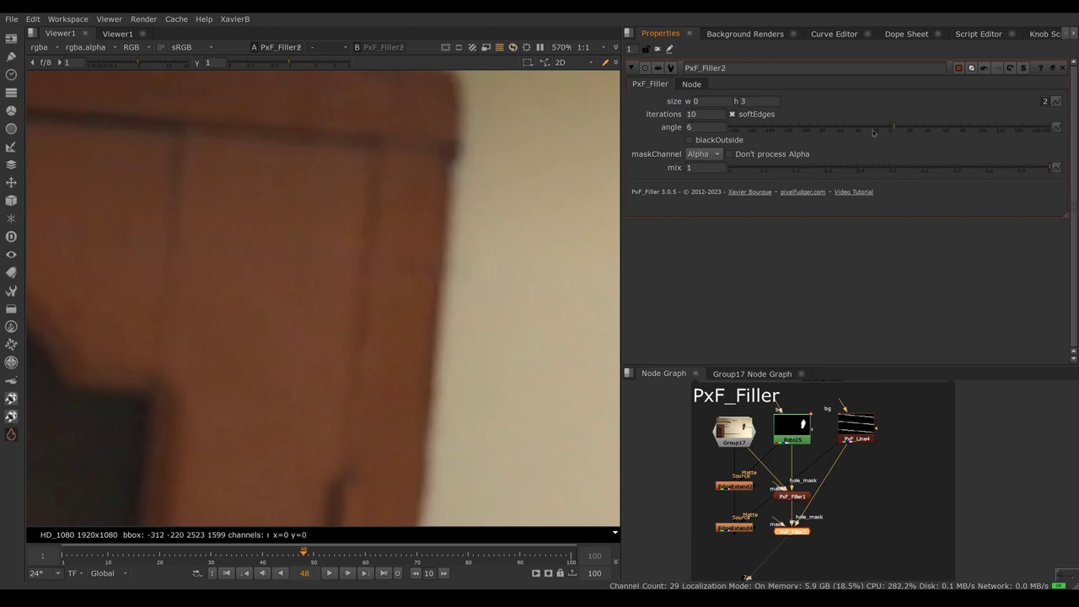
{"action": "left_click", "coordinate": [756, 101]}
{"action": "key", "text": "Up"}
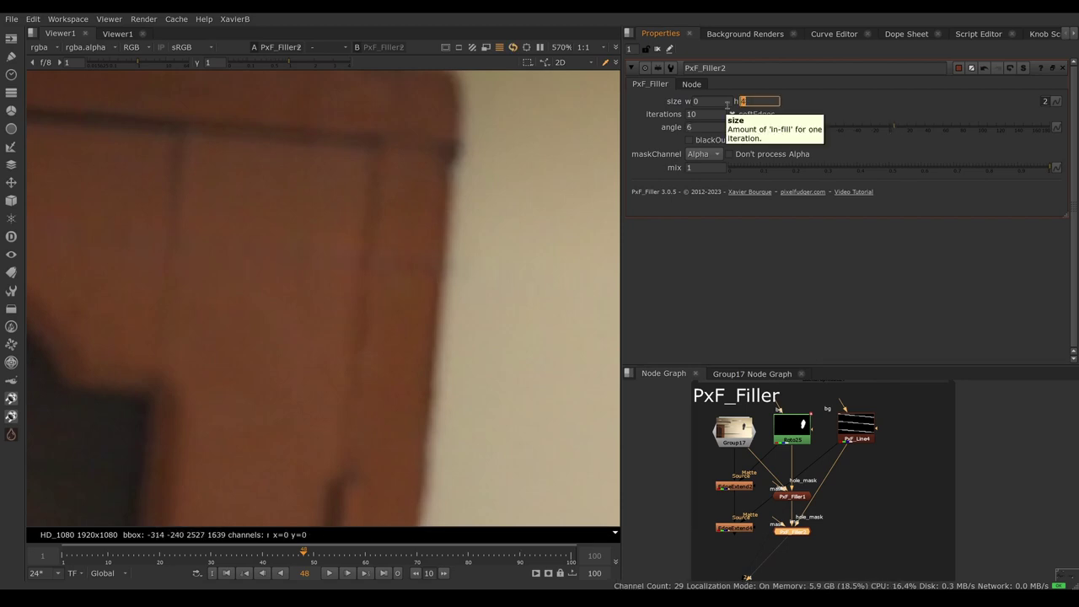
{"action": "key", "text": "Up"}
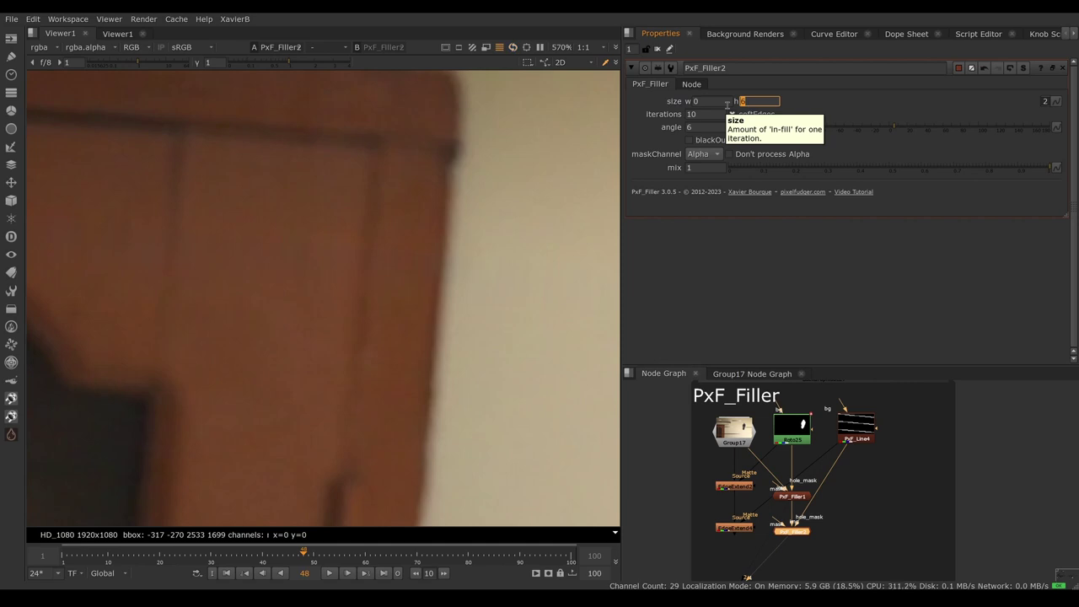
- Compare the cable removal from the second EdgeExtend and PxF_Filler2 across the whole frame
{"action": "scroll", "coordinate": [485, 337], "scroll_direction": "down", "scroll_amount": 4}
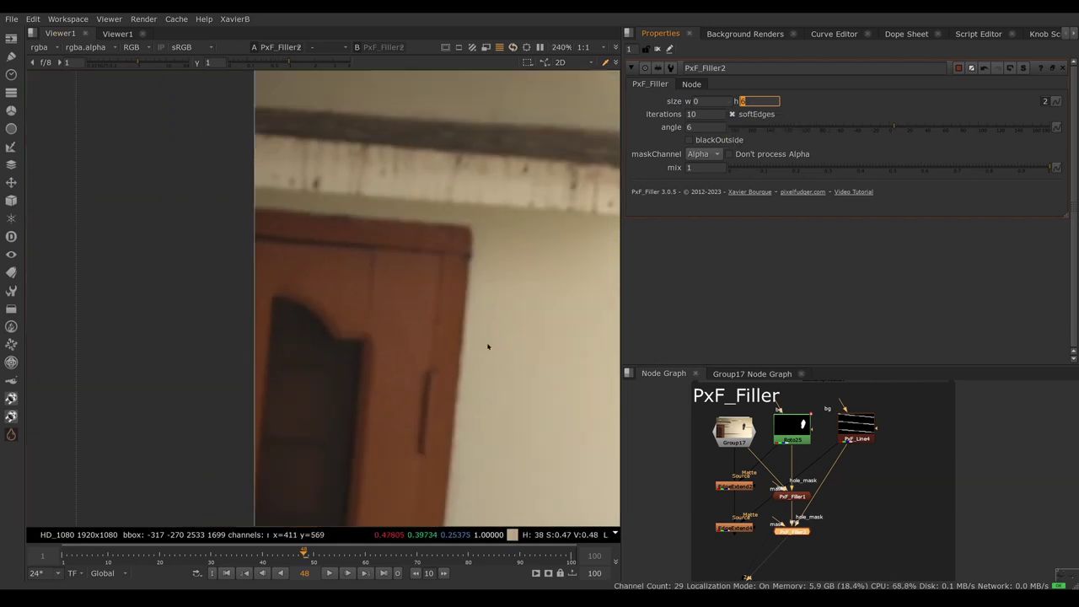
{"action": "scroll", "coordinate": [487, 345], "scroll_direction": "down", "scroll_amount": 5}
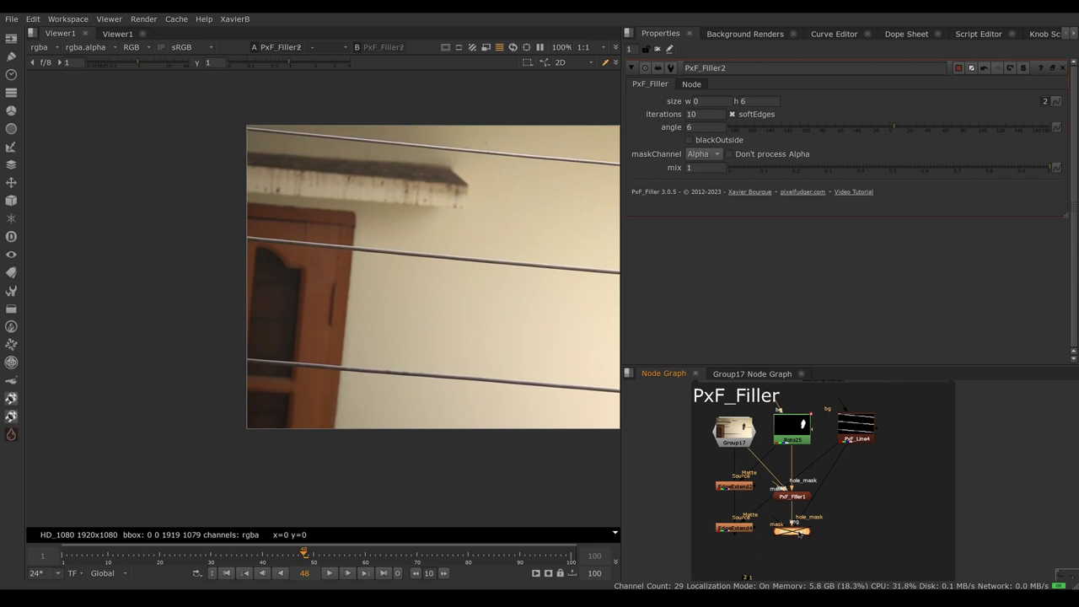
{"action": "left_click", "coordinate": [742, 528]}
{"action": "key", "text": "1"}
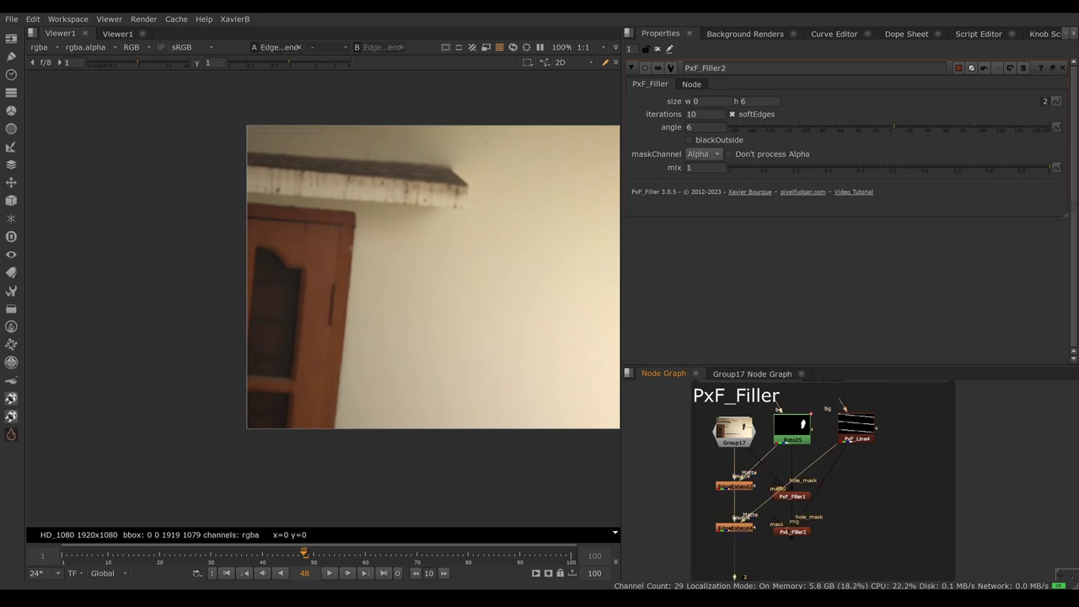
{"action": "key", "text": "2"}
{"action": "key", "text": "1"}
{"action": "key", "text": "2"}
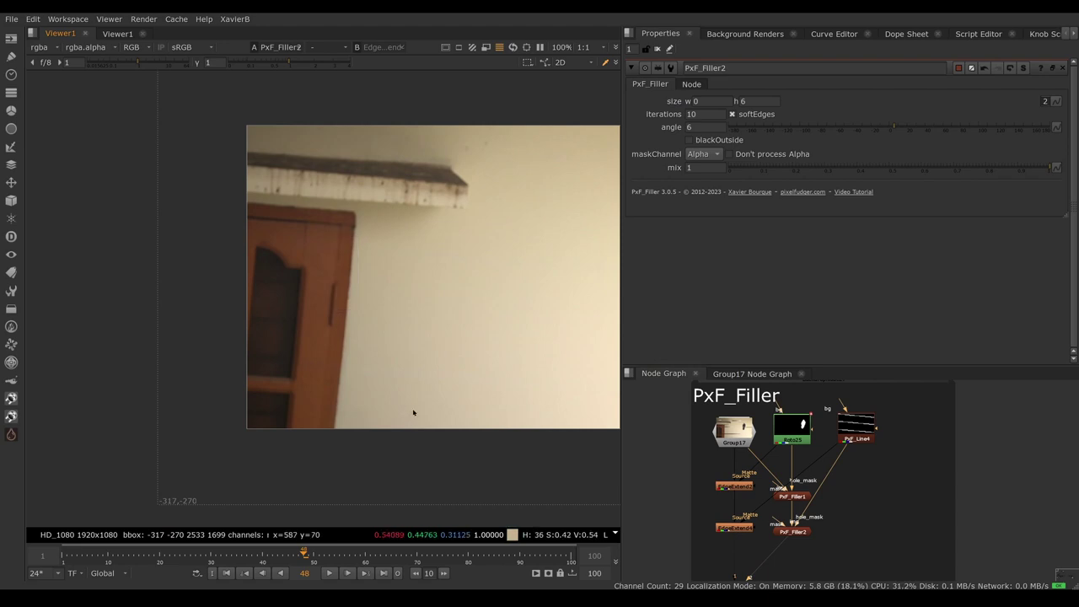
{"action": "middle_click_drag", "start_coordinate": [413, 414], "coordinate": [308, 410]}
{"action": "middle_click_drag", "start_coordinate": [412, 418], "coordinate": [317, 421]}
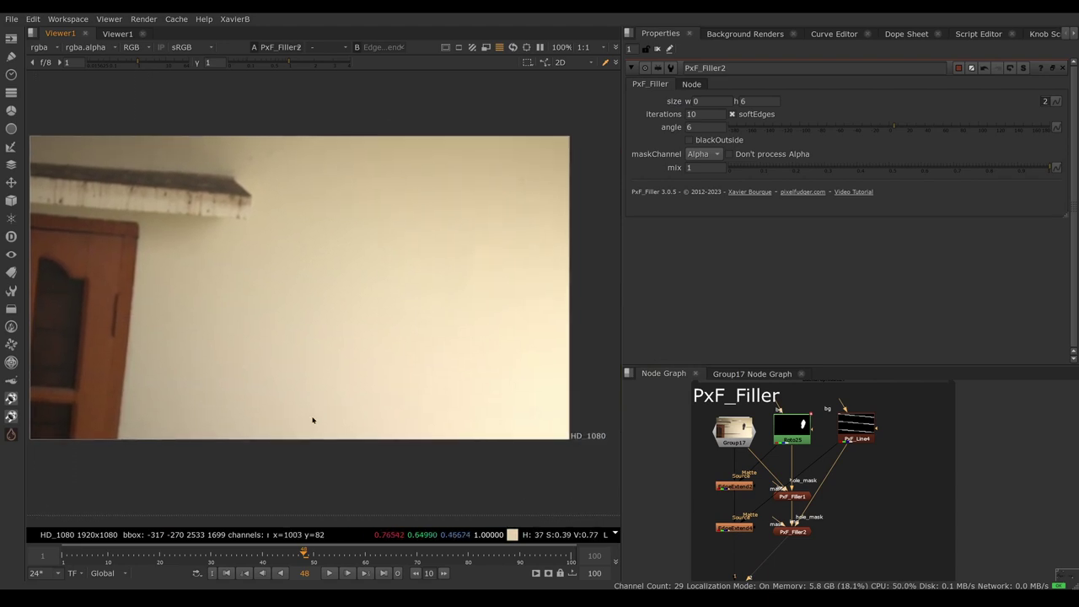
{"action": "left_click", "coordinate": [790, 533]}
{"action": "double_click", "coordinate": [746, 528]}
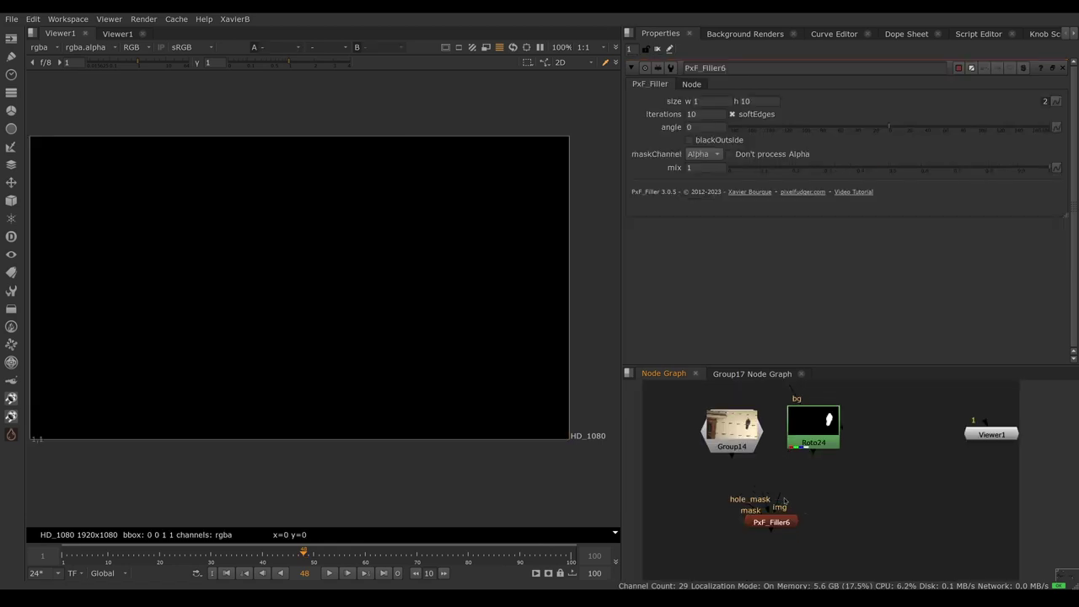
- Connect PxF_Filler6 to Group14 as image and Roto24 as hole_mask, and show it in the viewer
{"action": "left_click_drag", "start_coordinate": [784, 501], "coordinate": [811, 442]}
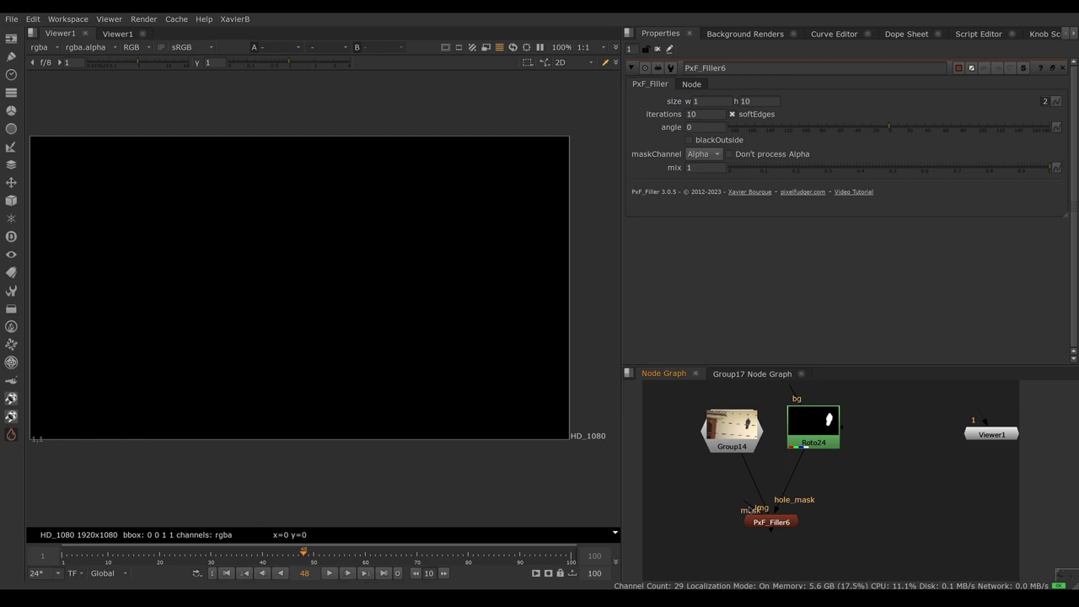
{"action": "mouse_move", "coordinate": [750, 509]}
{"action": "left_mouse_down"}
{"action": "mouse_move", "coordinate": [714, 518]}
{"action": "mouse_move", "coordinate": [705, 534]}
{"action": "mouse_move", "coordinate": [761, 522]}
{"action": "left_mouse_up"}
{"action": "key", "text": "1"}
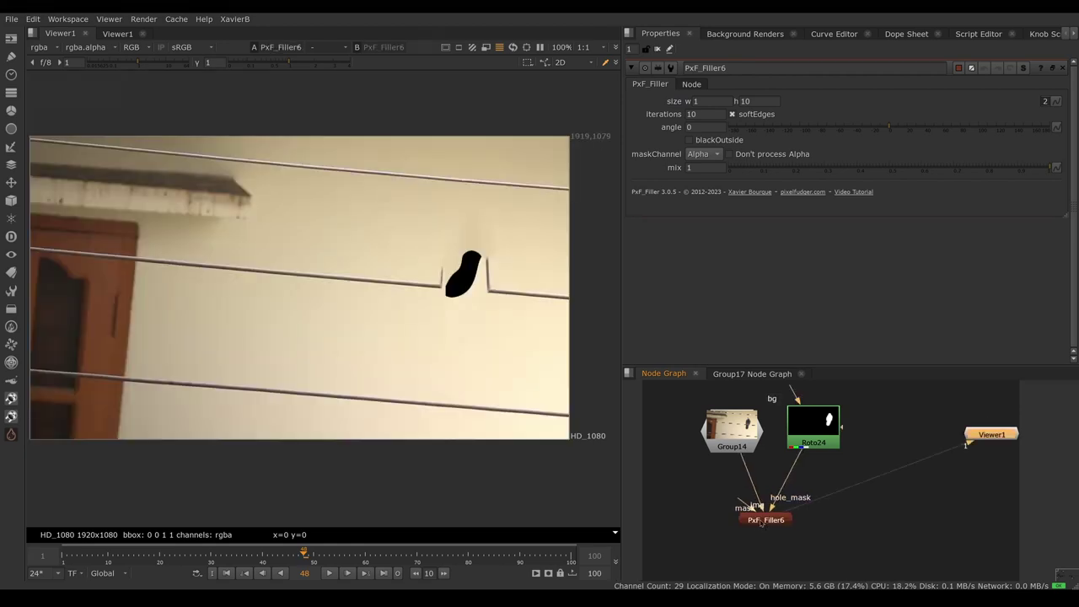
- Inspect the unfilled hole around the middle cable and set the PxF_Filler6 size width to 0
{"action": "scroll", "coordinate": [484, 263], "scroll_direction": "up", "scroll_amount": 5}
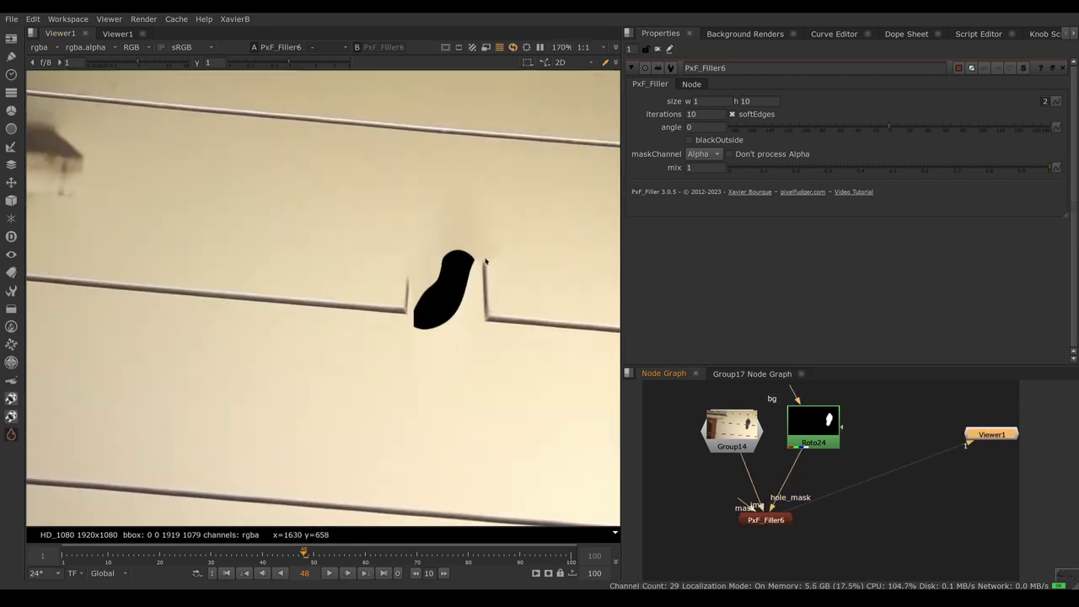
{"action": "left_click", "coordinate": [789, 521]}
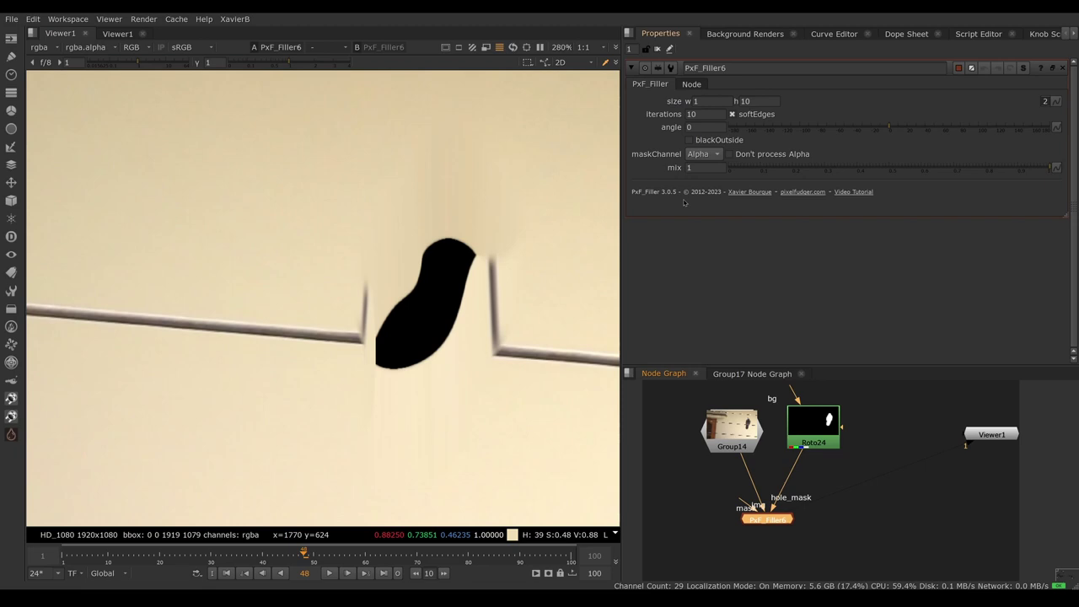
{"action": "left_click_drag", "start_coordinate": [719, 99], "coordinate": [670, 99]}
{"action": "type", "text": "0"}
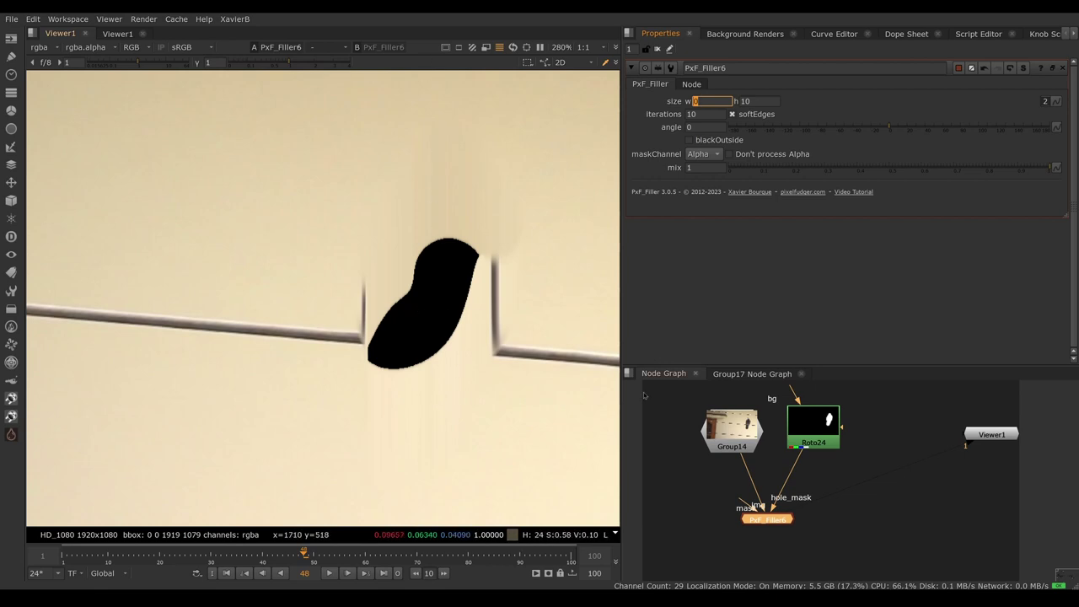
- Check the Roto24 mask outline around the hole and set the PxF_Filler6 size to width 10 and height 0
{"action": "double_click", "coordinate": [830, 426]}
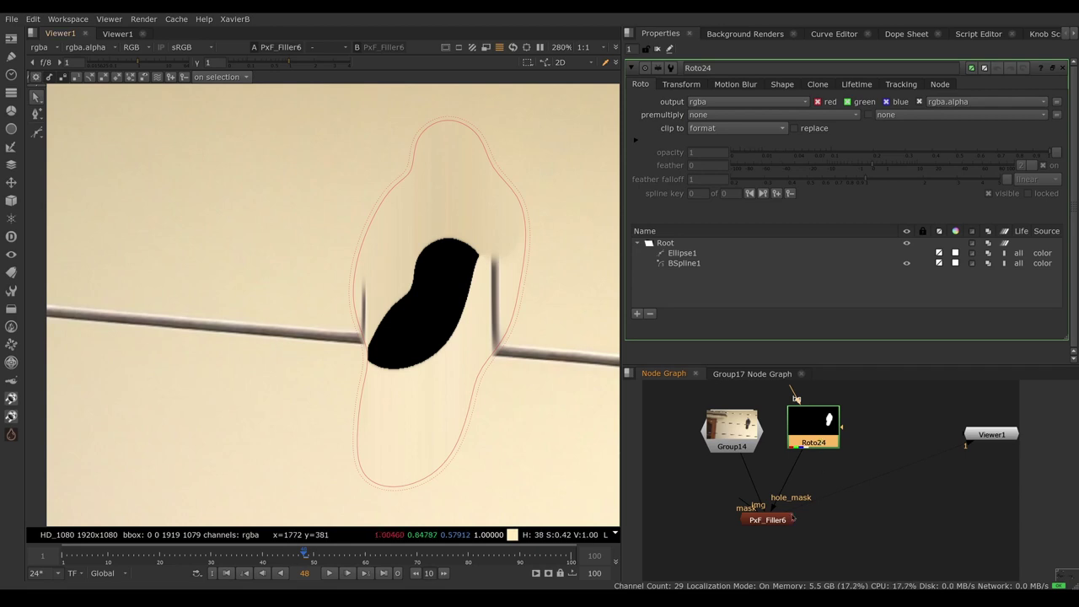
{"action": "double_click", "coordinate": [786, 520]}
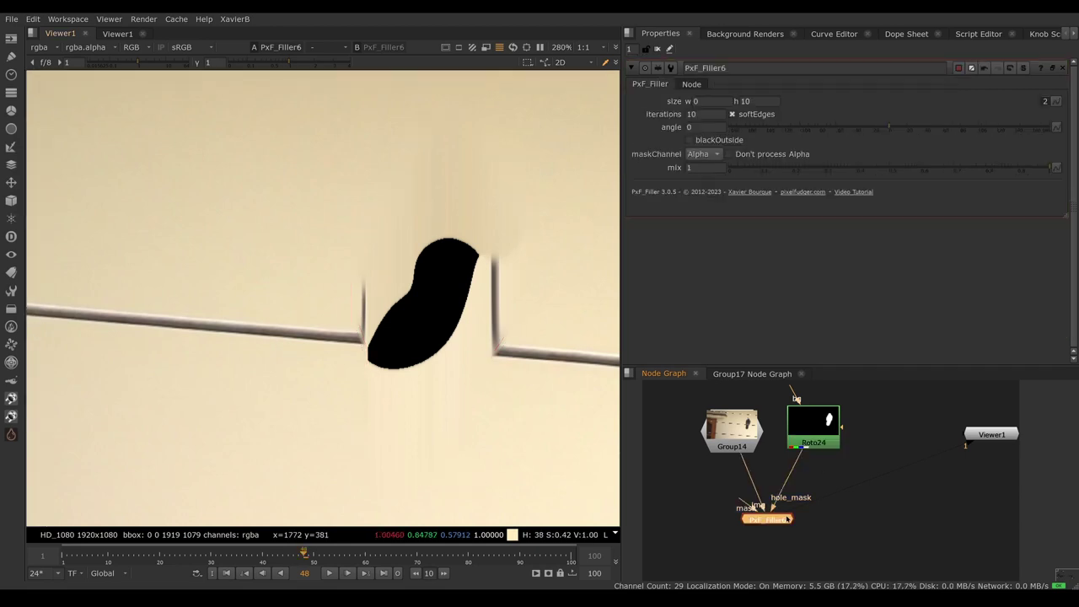
{"action": "left_click", "coordinate": [708, 101]}
{"action": "type", "text": "10"}
{"action": "key", "text": "Tab"}
{"action": "type", "text": "0"}
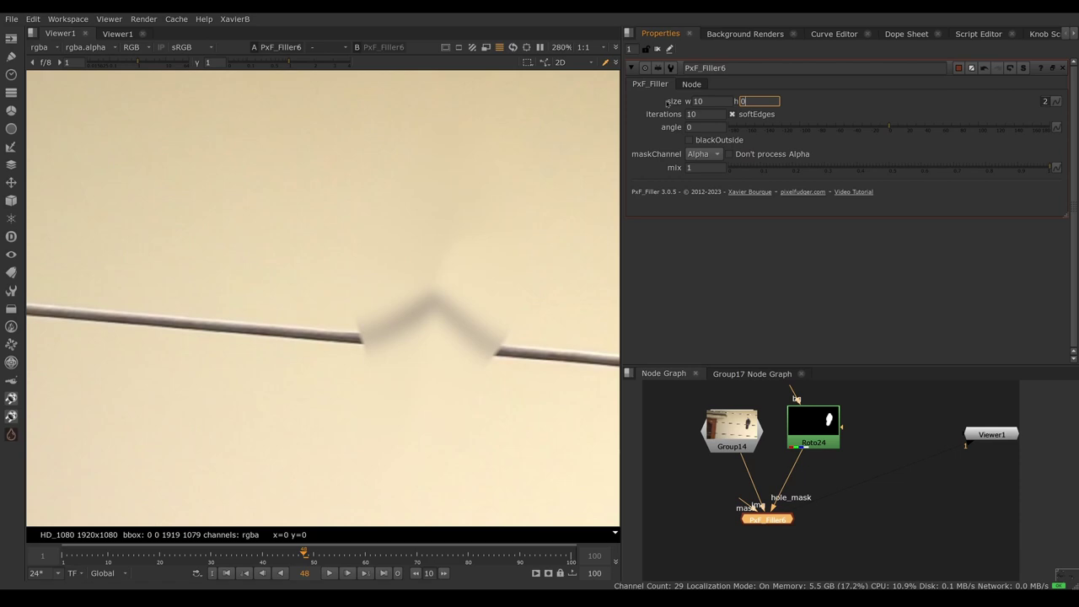
{"action": "key", "text": "Return"}
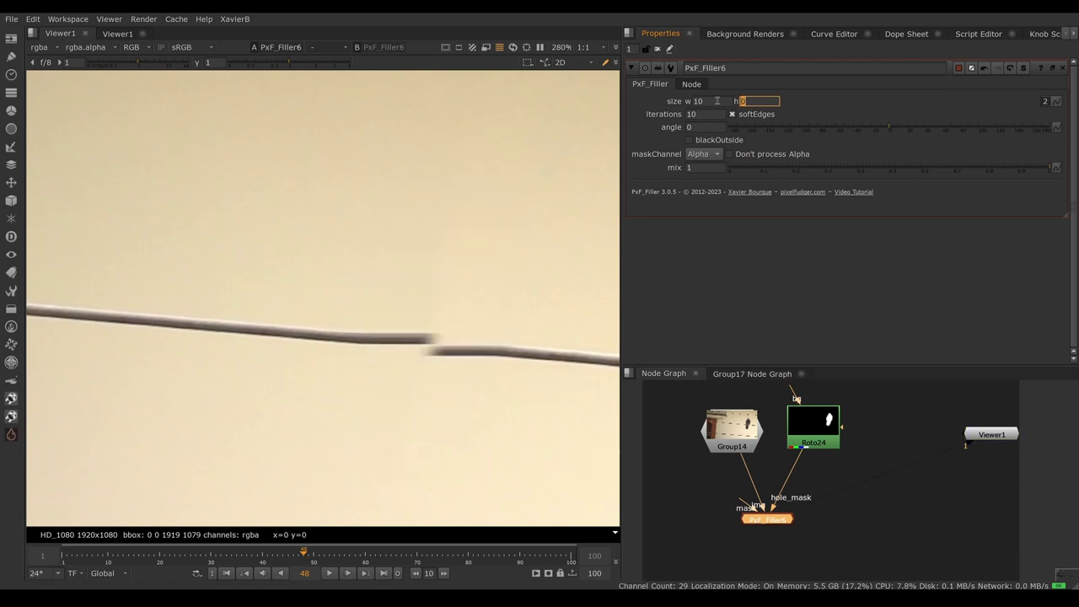
- Set the PxF_Filler6 size width to 5 and compare the remaining hole with the Roto24 outline
{"action": "key", "text": "shift+Tab"}
{"action": "type", "text": "0"}
{"action": "key", "text": "Return"}
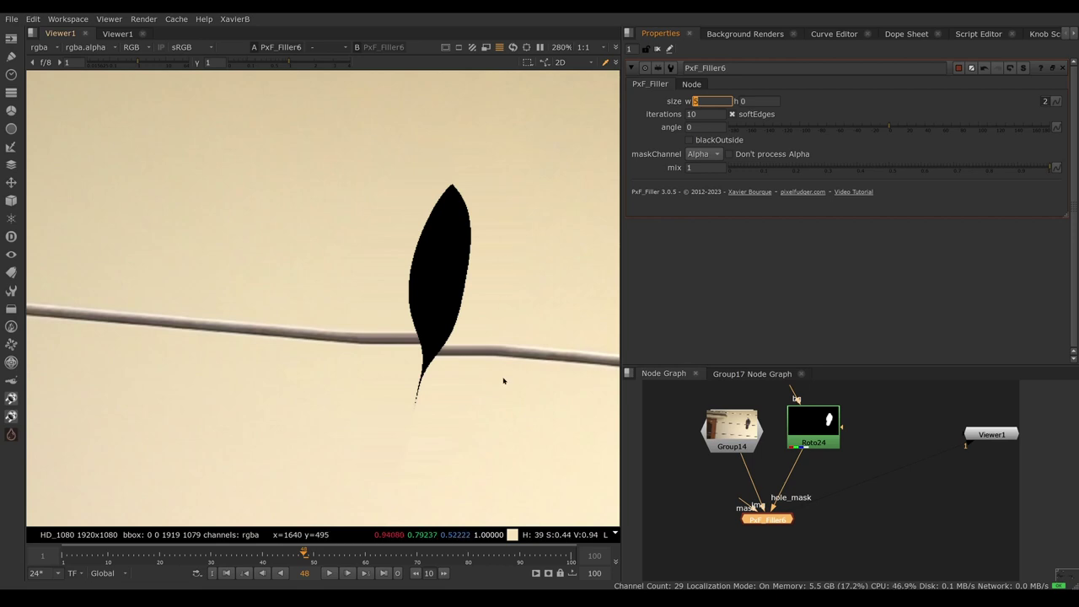
{"action": "left_click", "coordinate": [802, 419]}
{"action": "double_click", "coordinate": [801, 419]}
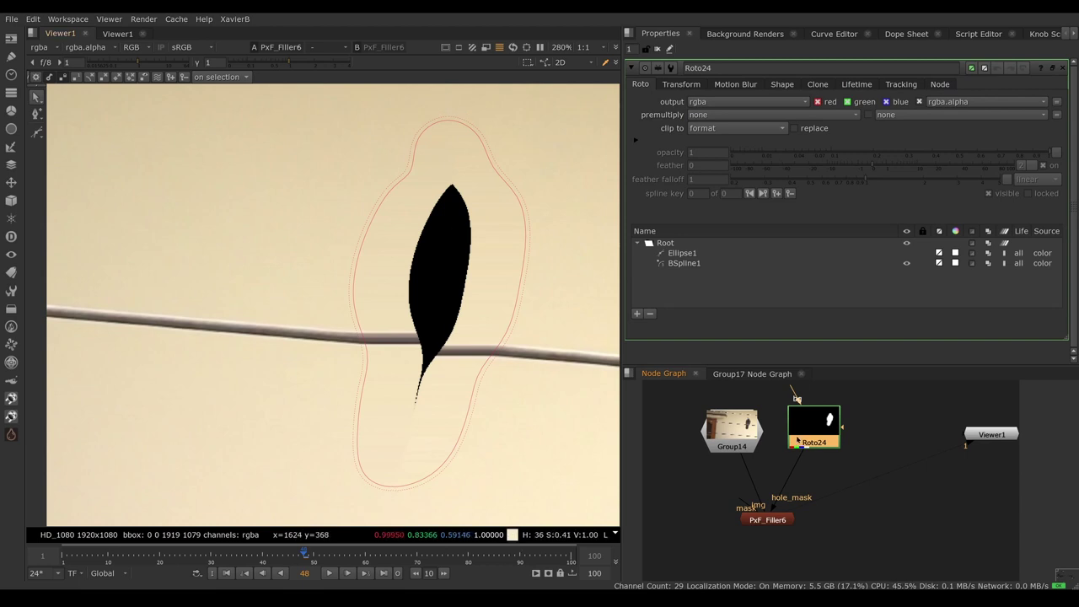
{"action": "left_click", "coordinate": [781, 518]}
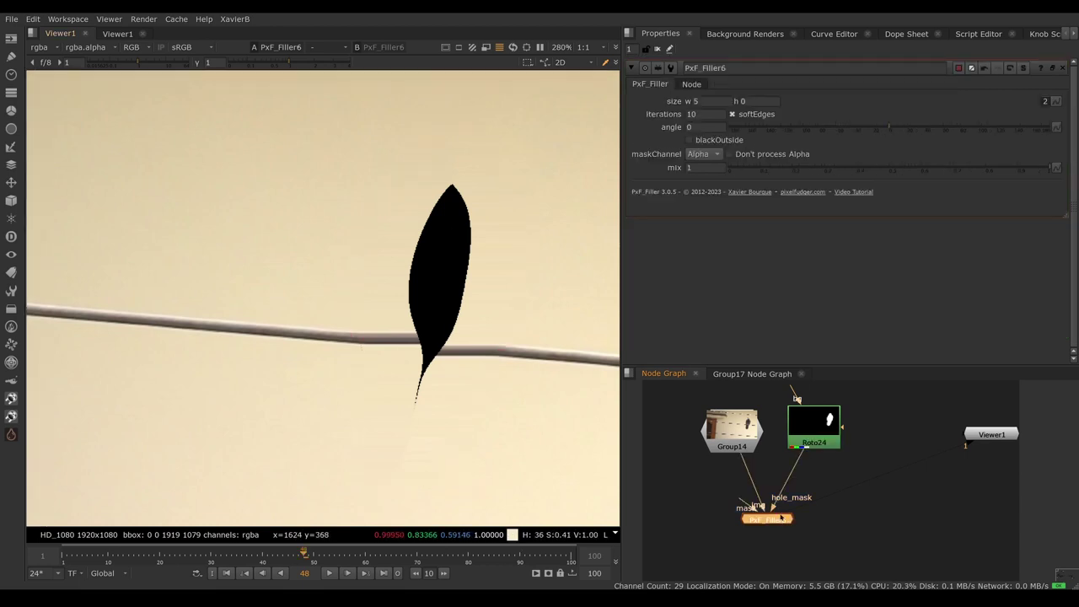
- Set the PxF_Filler6 size height to 4, raise it to 5, and compare the hole with the Roto24 outline
{"action": "left_click", "coordinate": [740, 101]}
{"action": "type", "text": "4"}
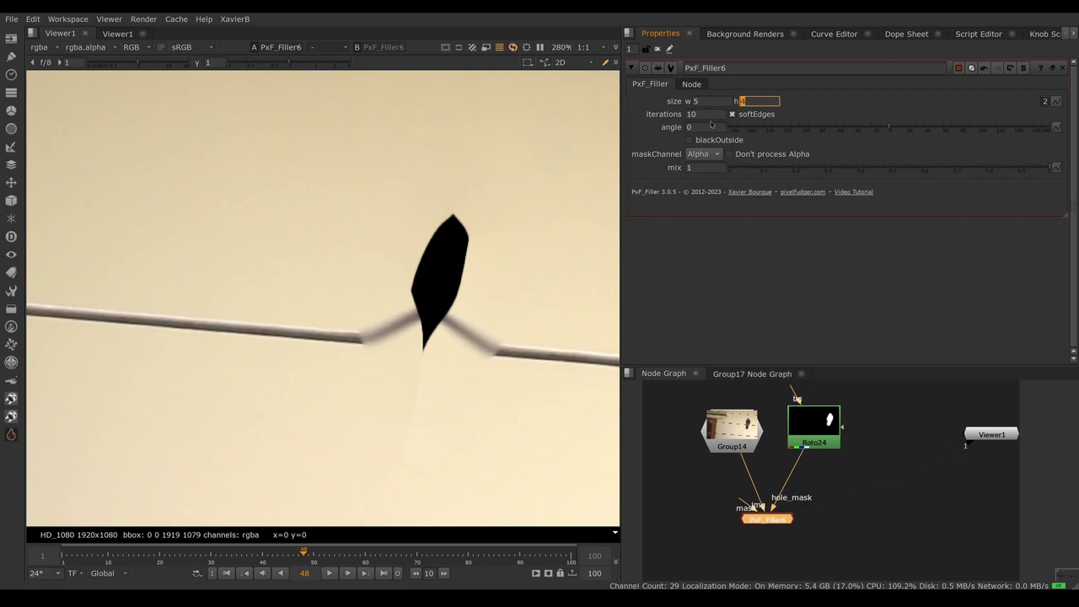
{"action": "key", "text": "Up"}
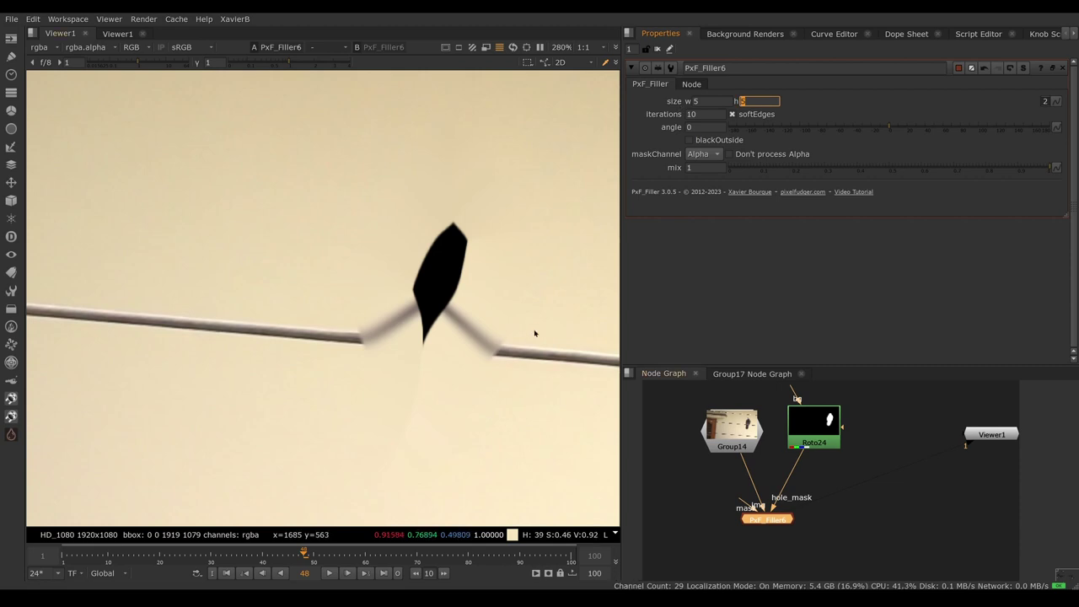
{"action": "left_click", "coordinate": [828, 432]}
{"action": "double_click", "coordinate": [827, 432]}
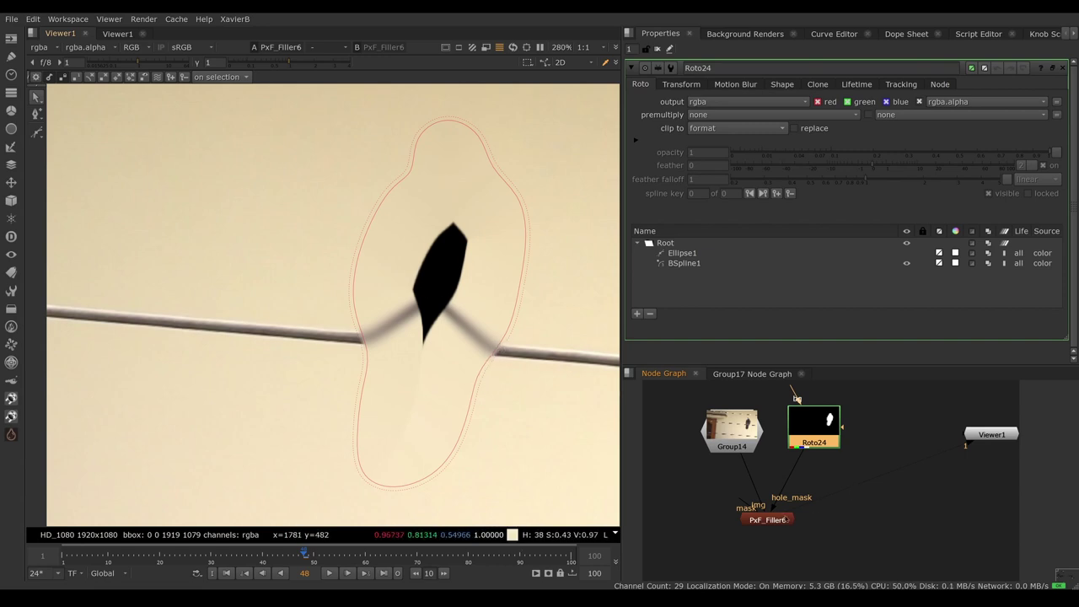
{"action": "double_click", "coordinate": [785, 518]}
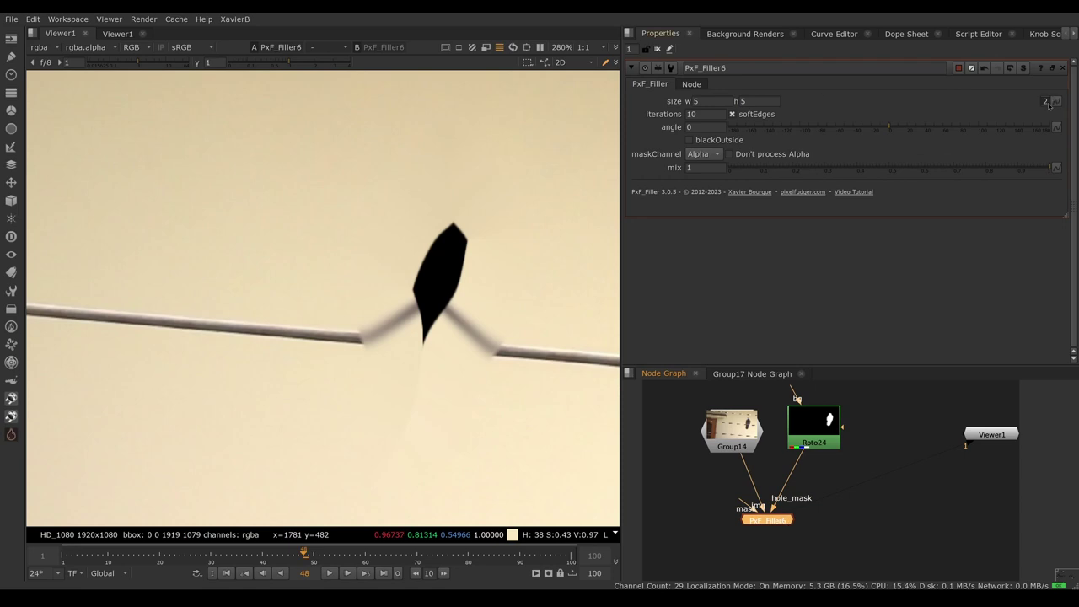
- Merge the PxF_Filler6 width and height into a single size value and set it to 7 and then to 9
{"action": "left_click", "coordinate": [1045, 102]}
{"action": "left_click", "coordinate": [700, 102]}
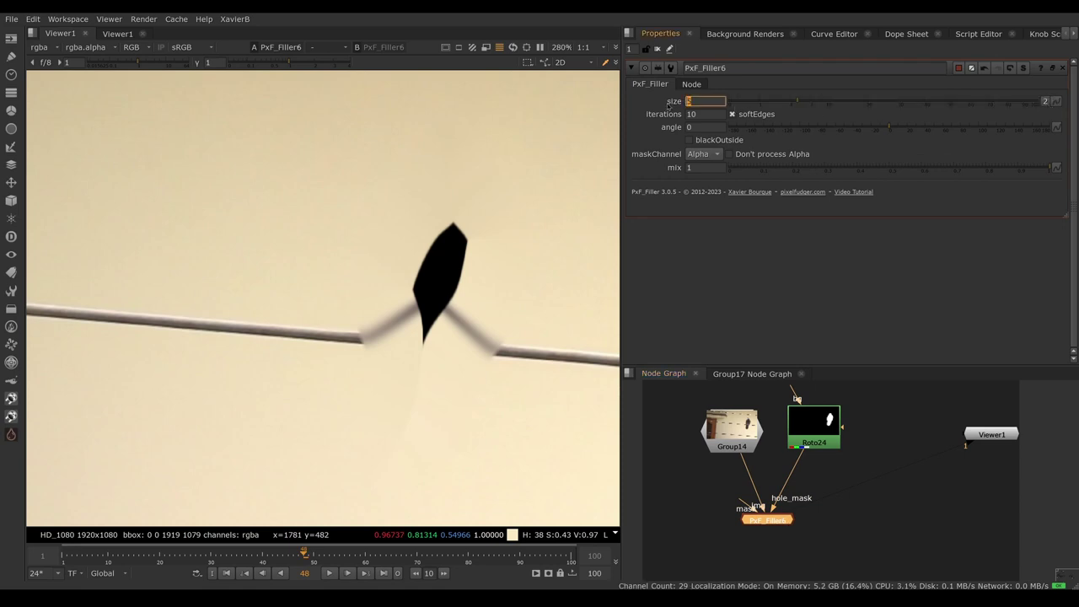
{"action": "type", "text": "7"}
{"action": "key", "text": "Return"}
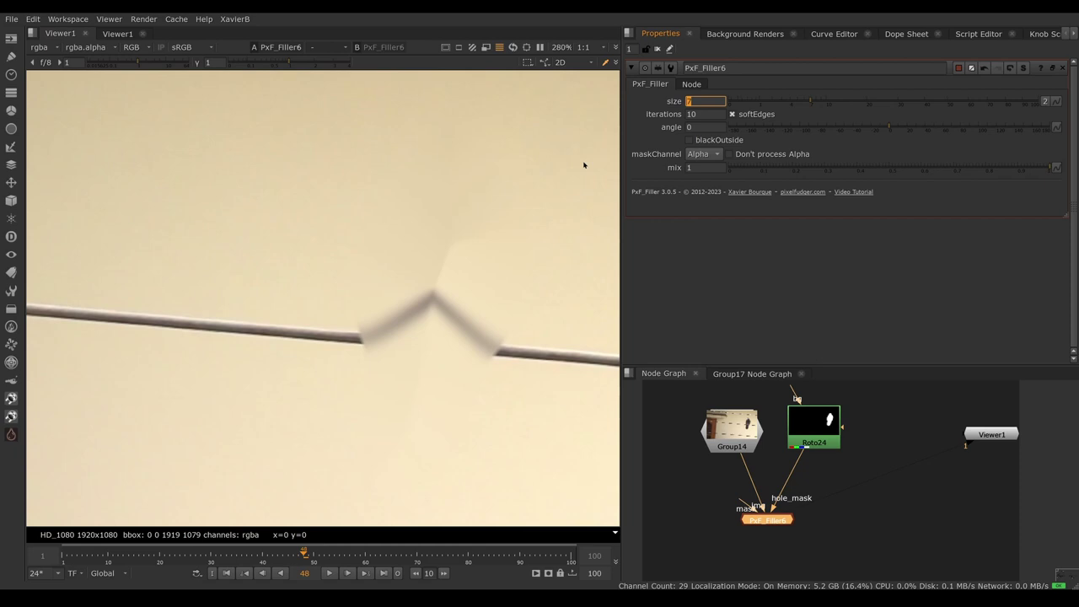
{"action": "type", "text": "8"}
{"action": "key", "text": "Return"}
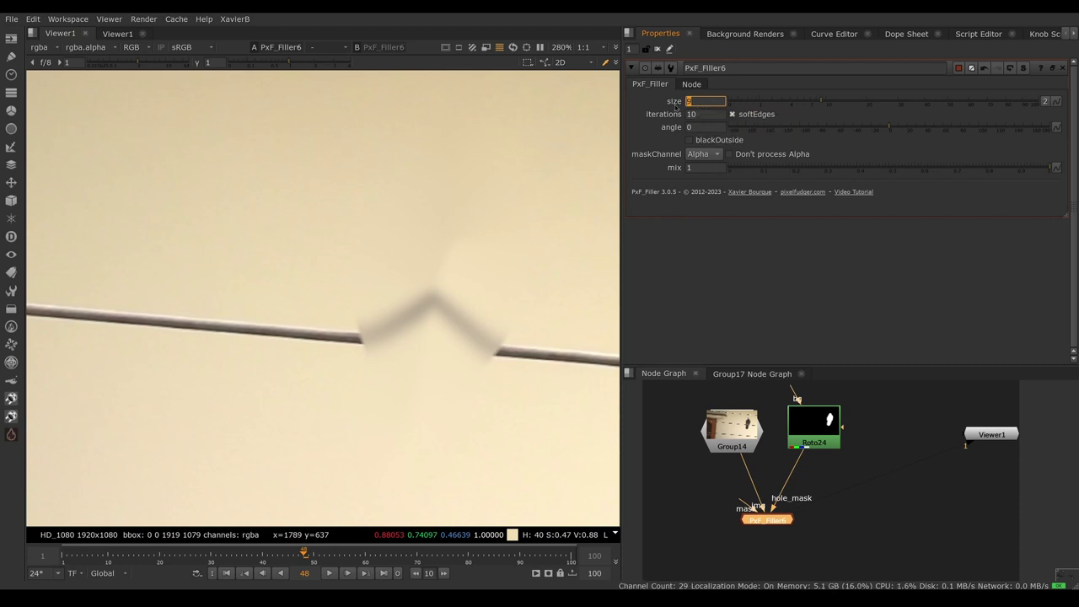
- Reduce the PxF_Filler6 size to 4 and then to 1
{"action": "type", "text": "4"}
{"action": "key", "text": "Return"}
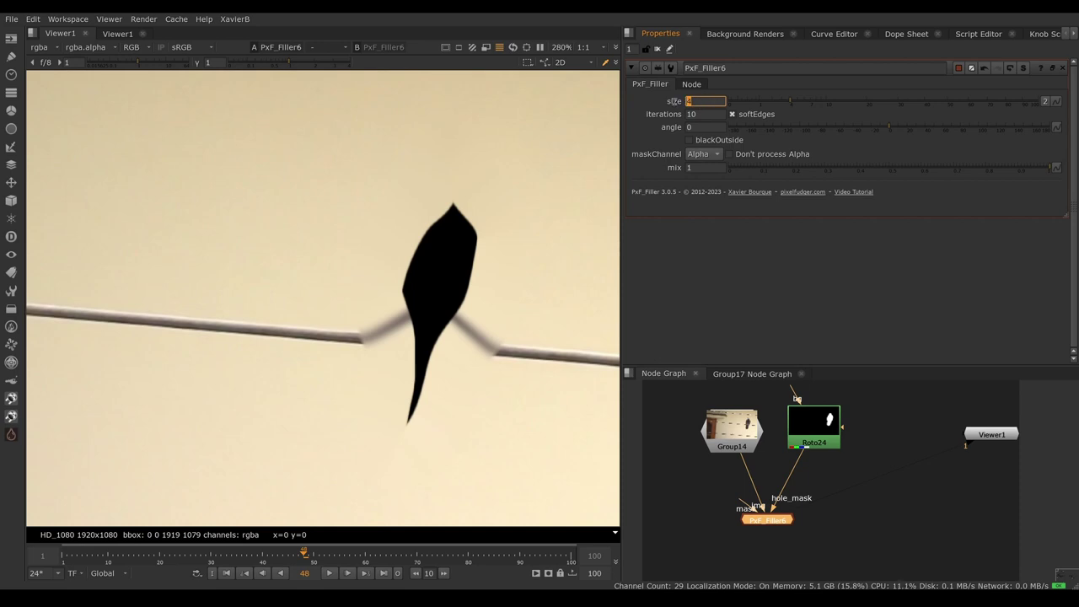
{"action": "type", "text": "1"}
{"action": "key", "text": "Return"}
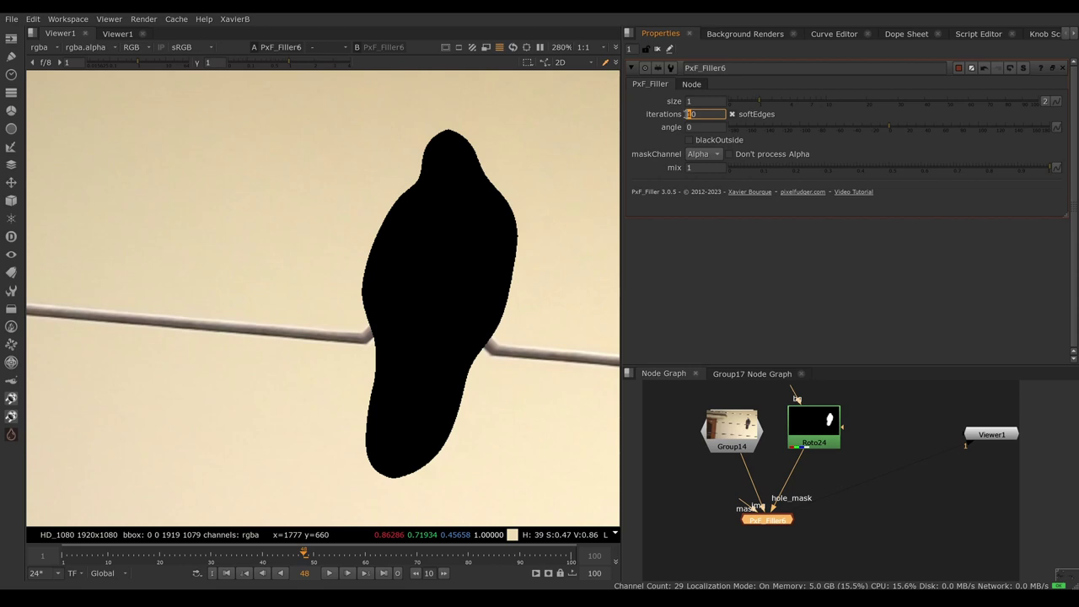
- Raise the PxF_Filler6 iterations stepwise to 90 while keeping the size at 1
{"action": "key", "text": "Up"}
{"action": "key", "text": "Up"}
{"action": "key", "text": "Up"}
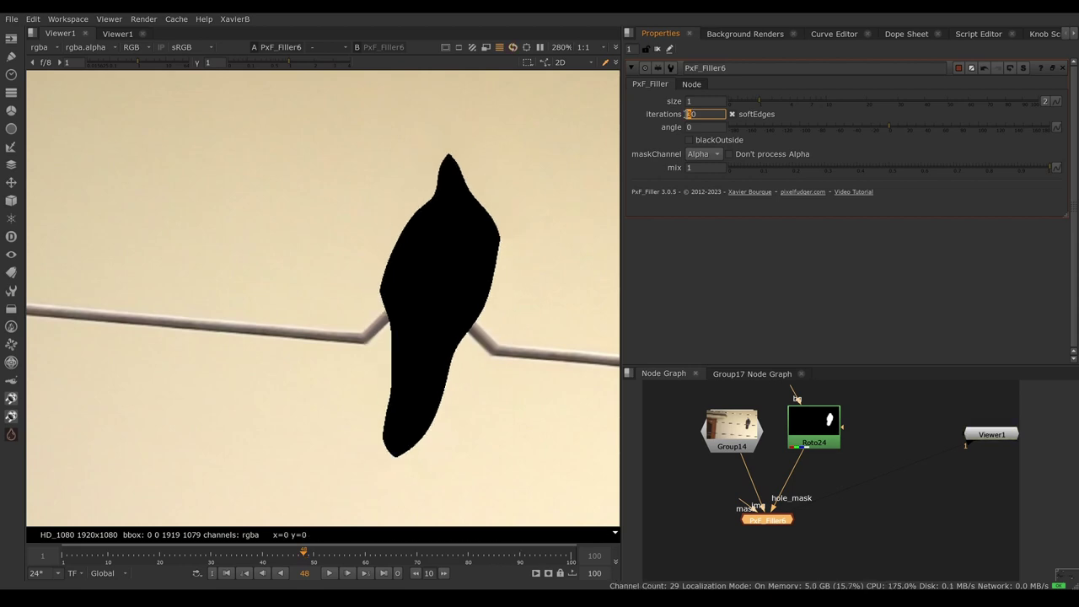
{"action": "key", "text": "Up"}
{"action": "key", "text": "Up"}
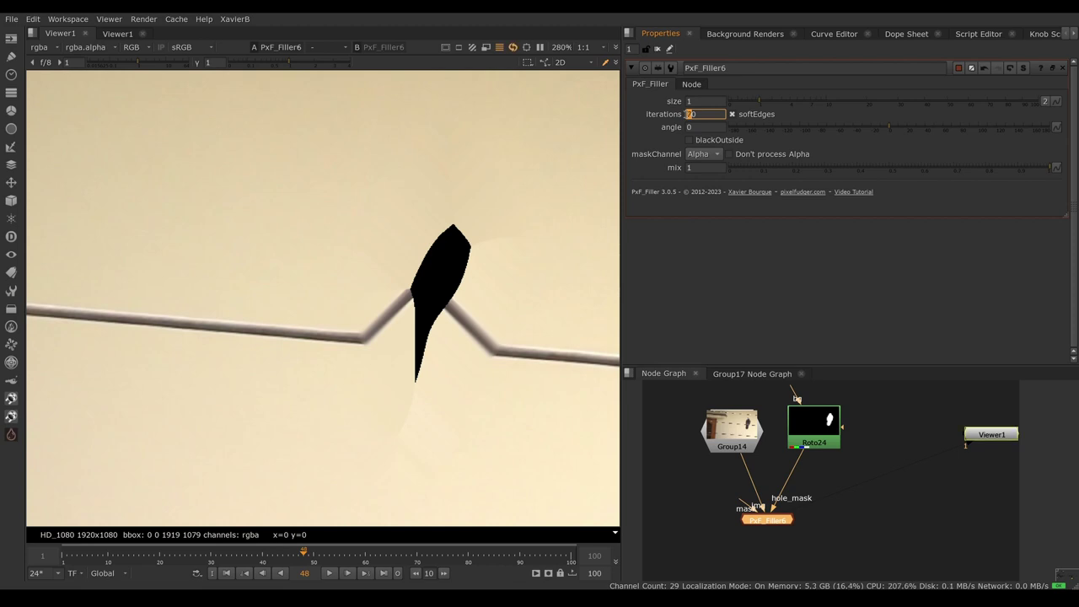
{"action": "key", "text": "Up"}
{"action": "key", "text": "Up"}
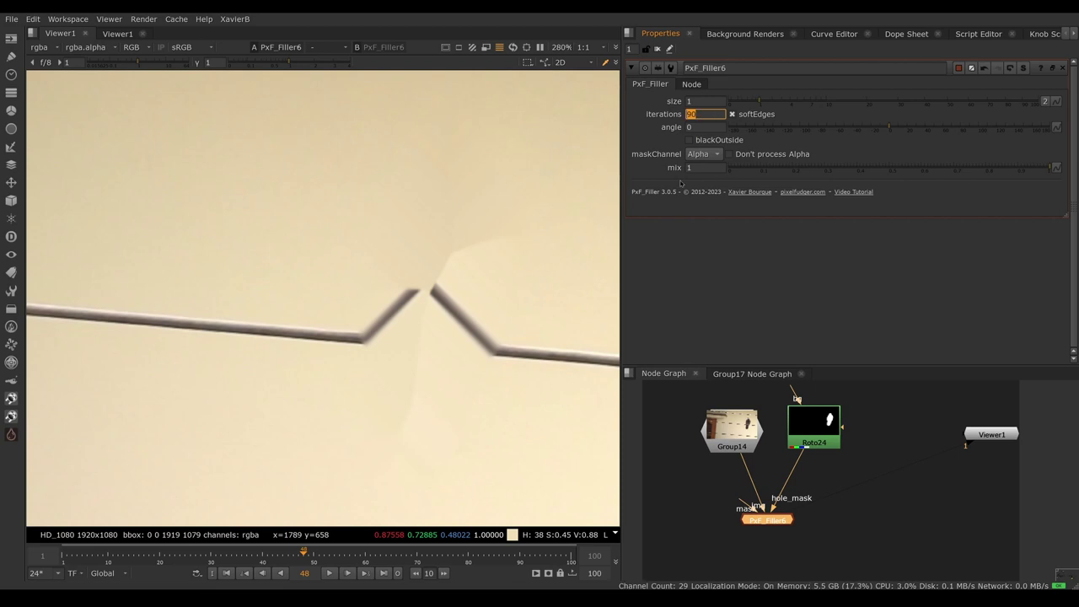
- Set the PxF_Filler6 iterations back to 10 and increase the size to 4
{"action": "type", "text": "10"}
{"action": "key", "text": "Return"}
{"action": "left_click", "coordinate": [702, 101]}
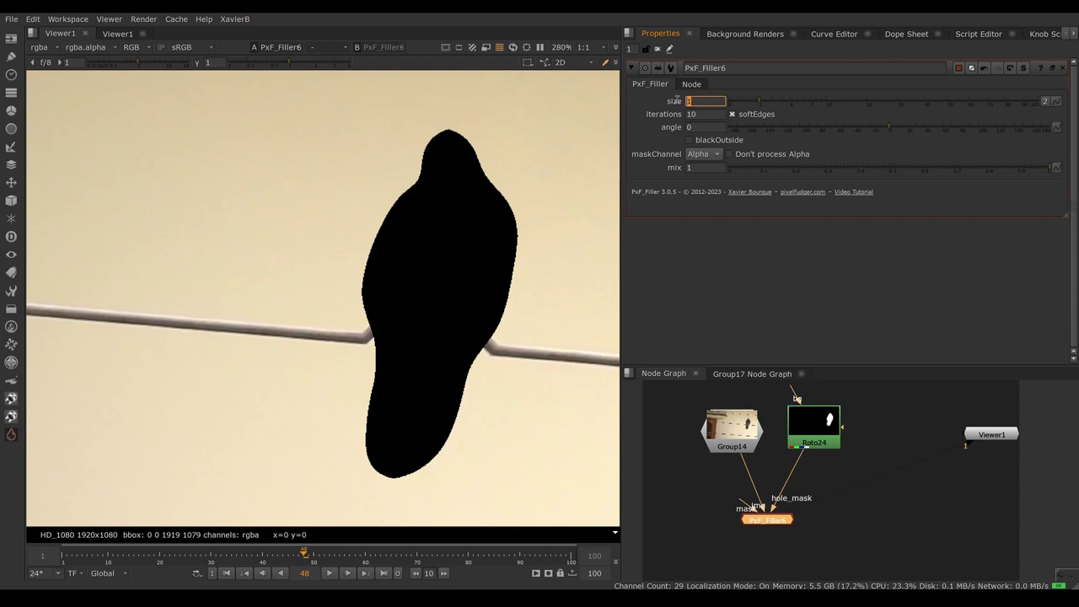
{"action": "type", "text": "2"}
{"action": "key", "text": "Return"}
{"action": "type", "text": "5"}
{"action": "key", "text": "Return"}
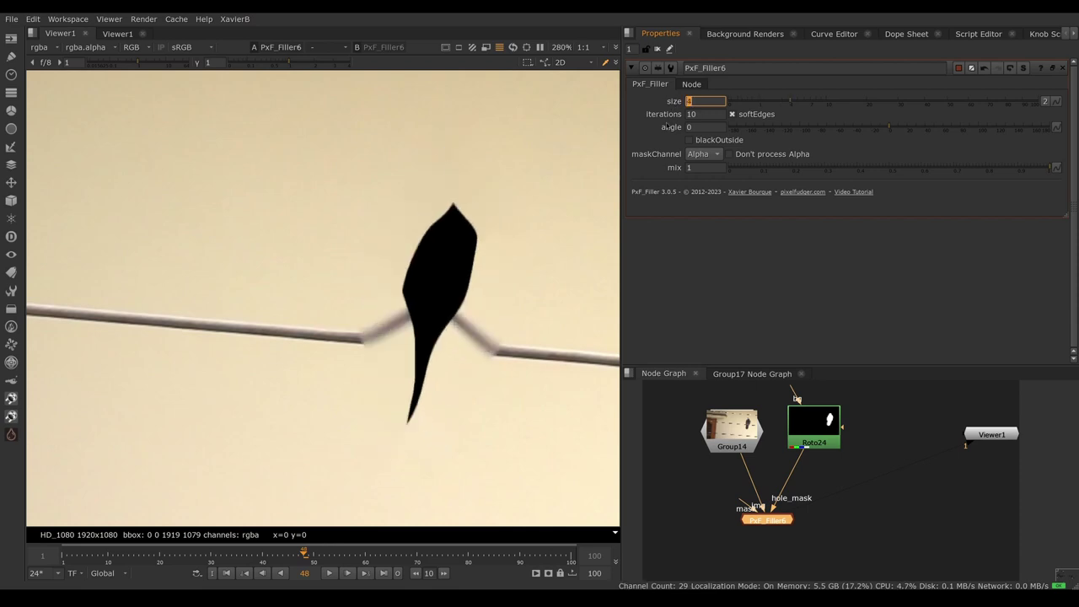
- Try a PxF_Filler6 size of 8 with 10 iterations and set it back to 4
{"action": "type", "text": "8"}
{"action": "key", "text": "Return"}
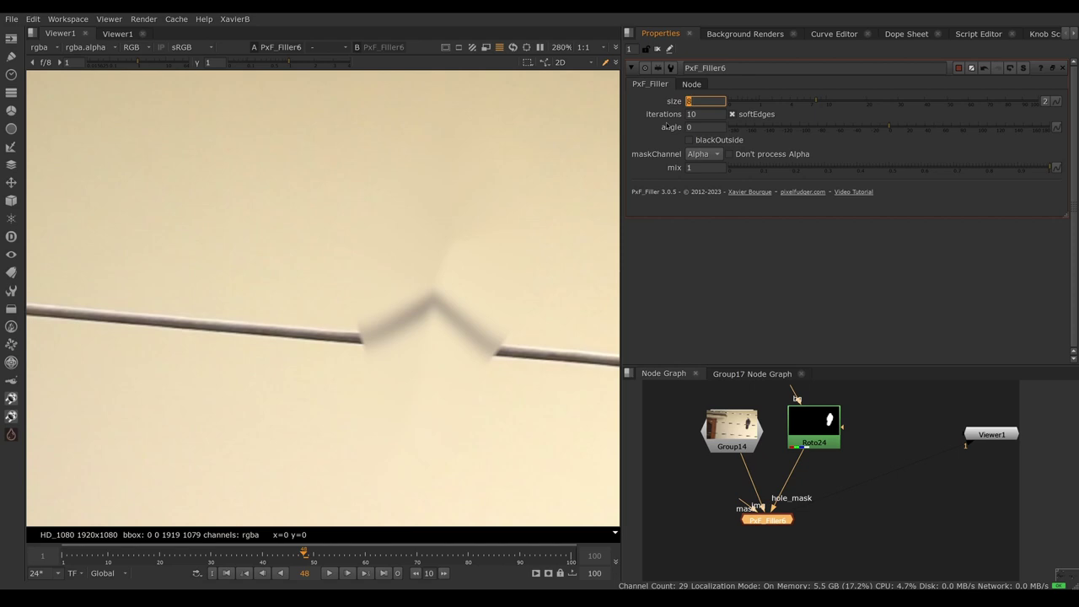
{"action": "type", "text": "4"}
{"action": "key", "text": "Return"}
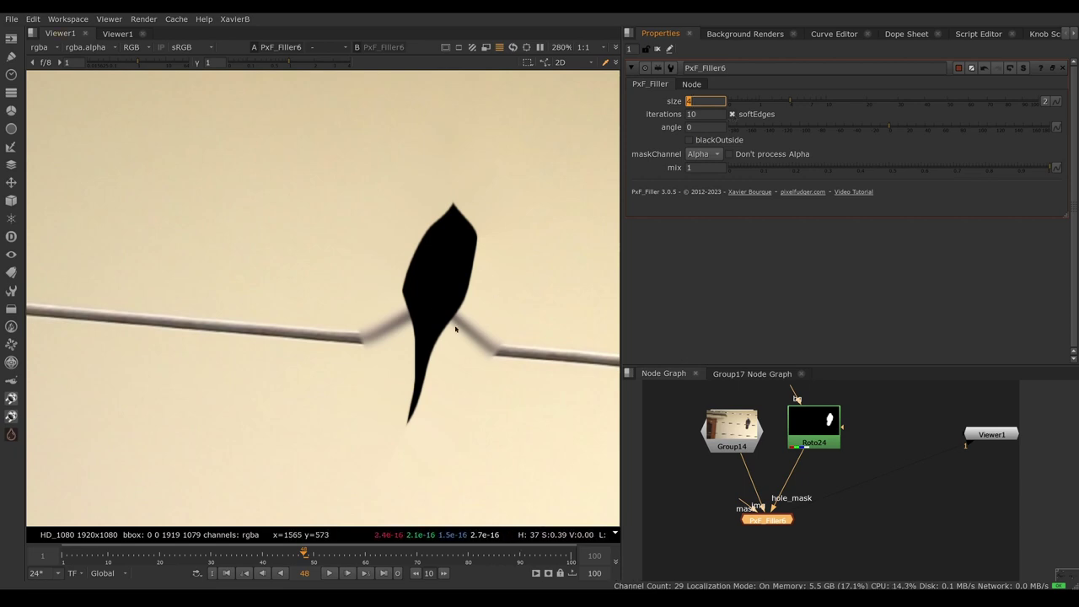
- Turn softEdges off and on again in PxF_Filler6 to compare the edges of the filled area up close
{"action": "scroll", "coordinate": [458, 317], "scroll_direction": "up", "scroll_amount": 3}
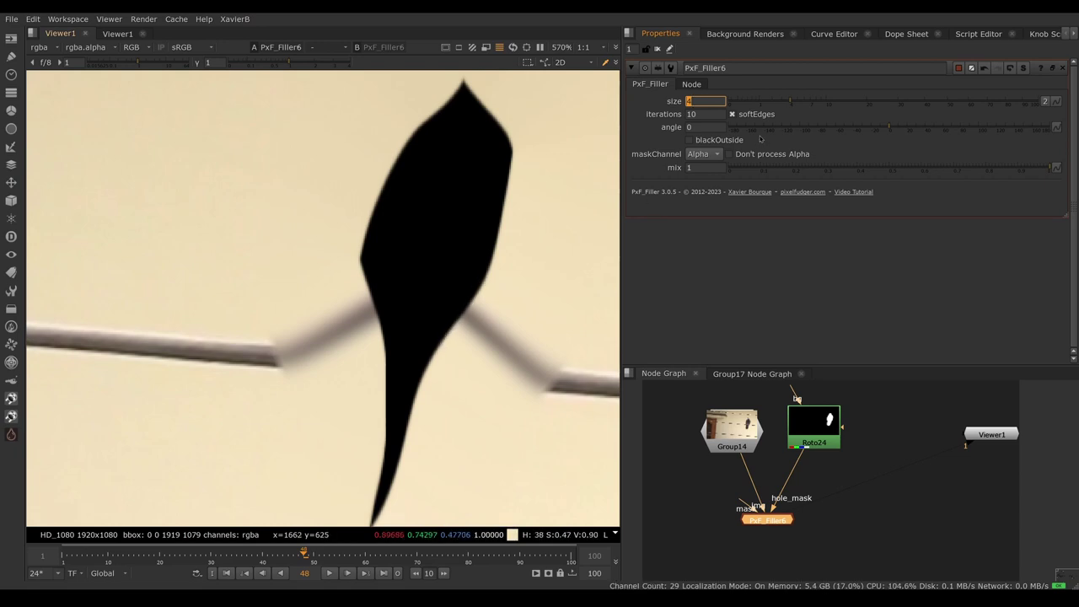
{"action": "left_click", "coordinate": [733, 115]}
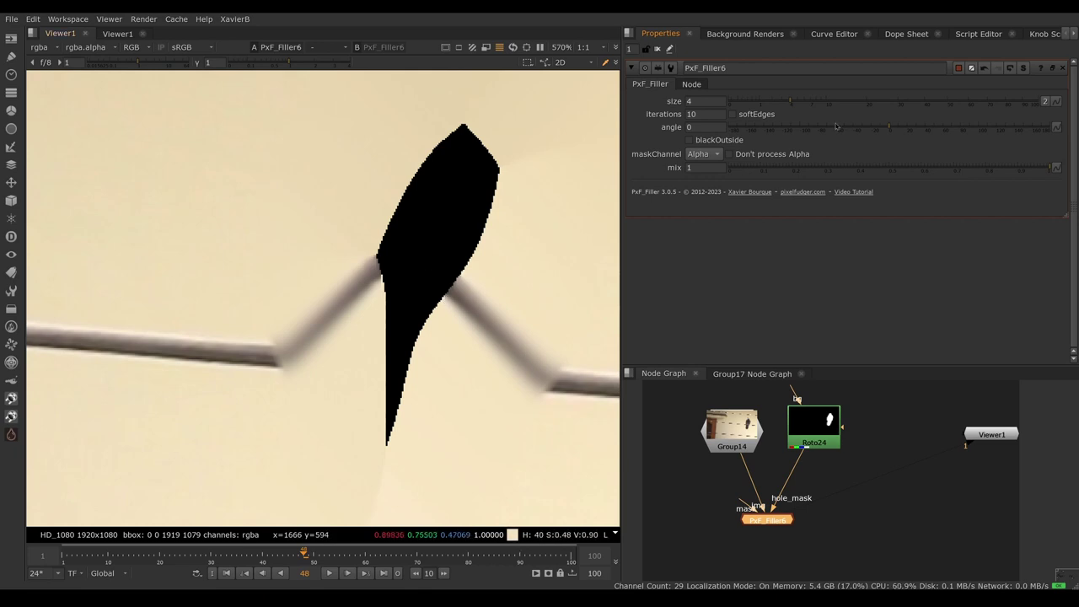
{"action": "left_click", "coordinate": [732, 115]}
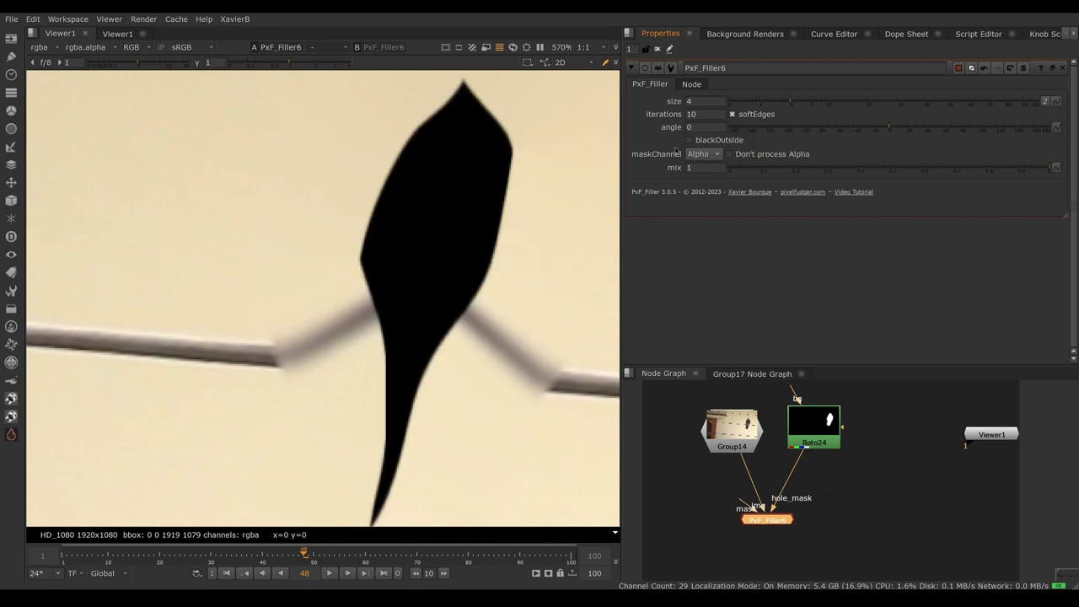
{"action": "scroll", "coordinate": [447, 348], "scroll_direction": "down", "scroll_amount": 3}
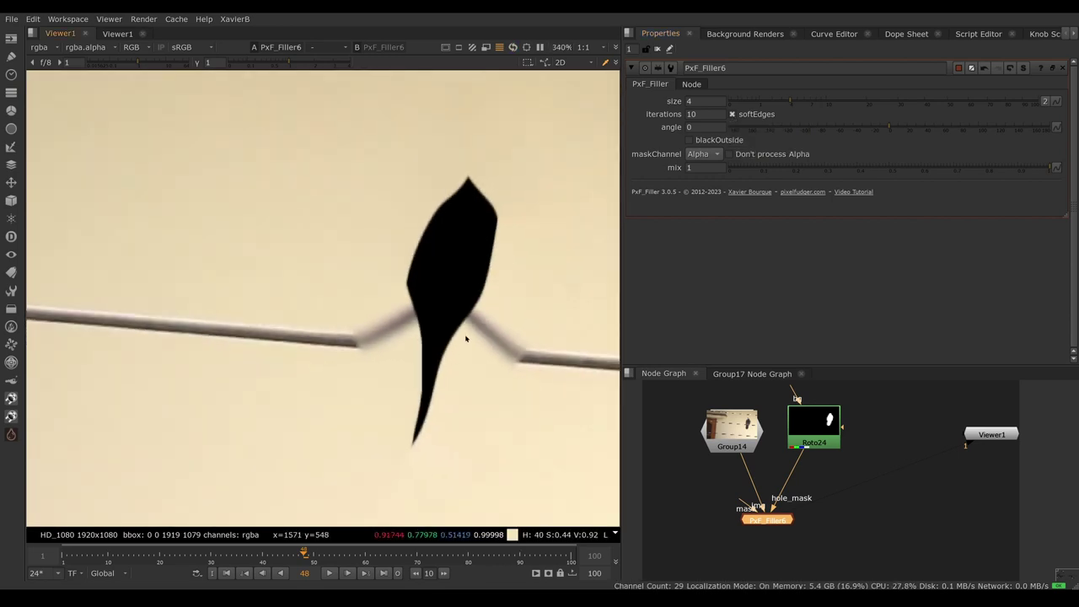
- Split the PxF_Filler6 size into width and height, set the height to 0, and change the angle to 1
{"action": "left_click", "coordinate": [1045, 101]}
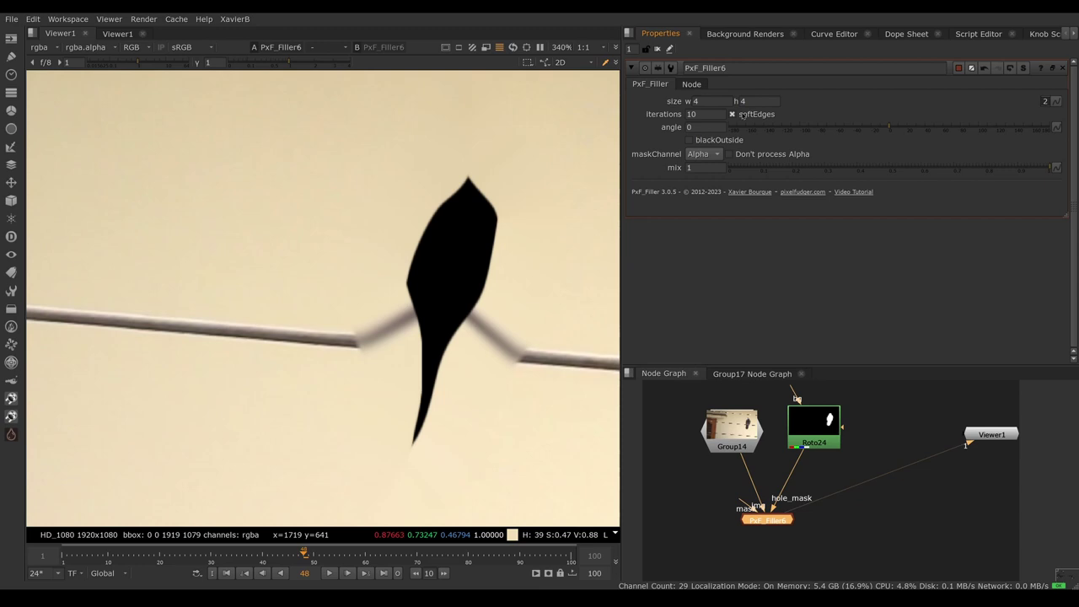
{"action": "left_click", "coordinate": [706, 101]}
{"action": "key", "text": "Tab"}
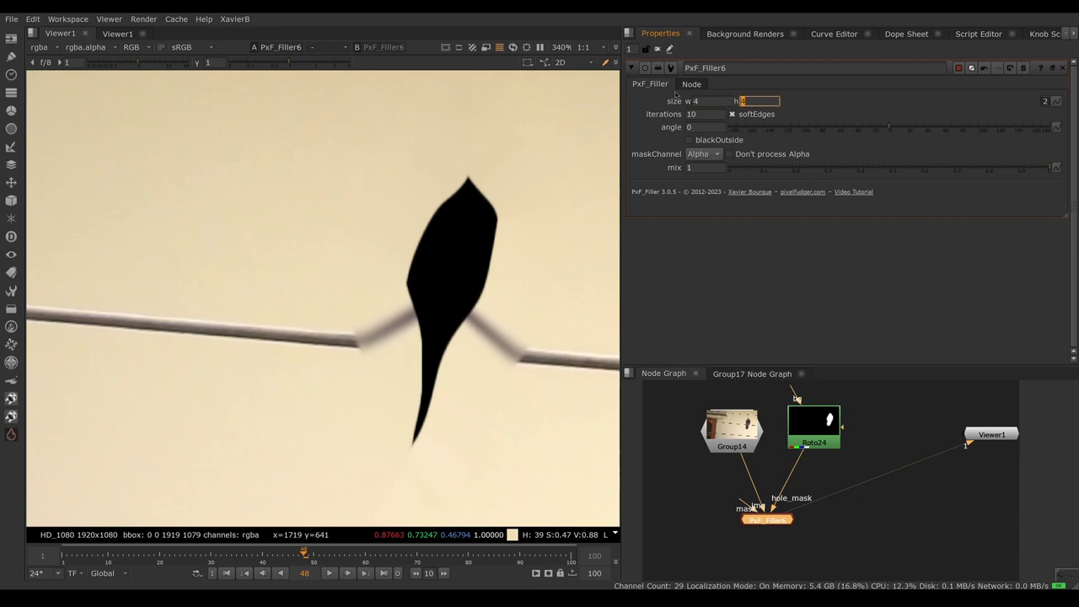
{"action": "type", "text": "0"}
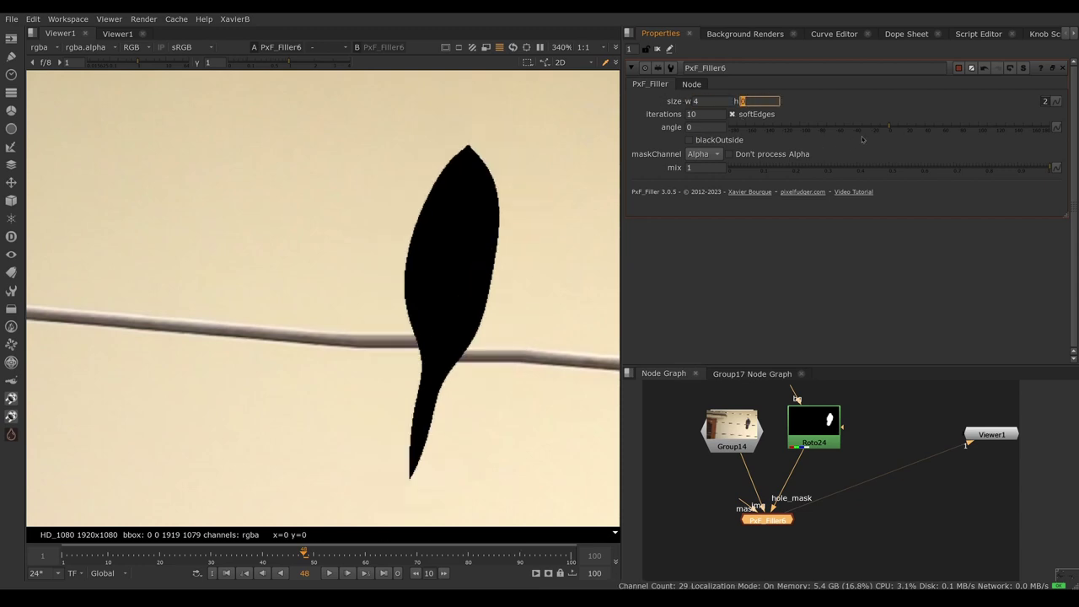
{"action": "left_click", "coordinate": [891, 129]}
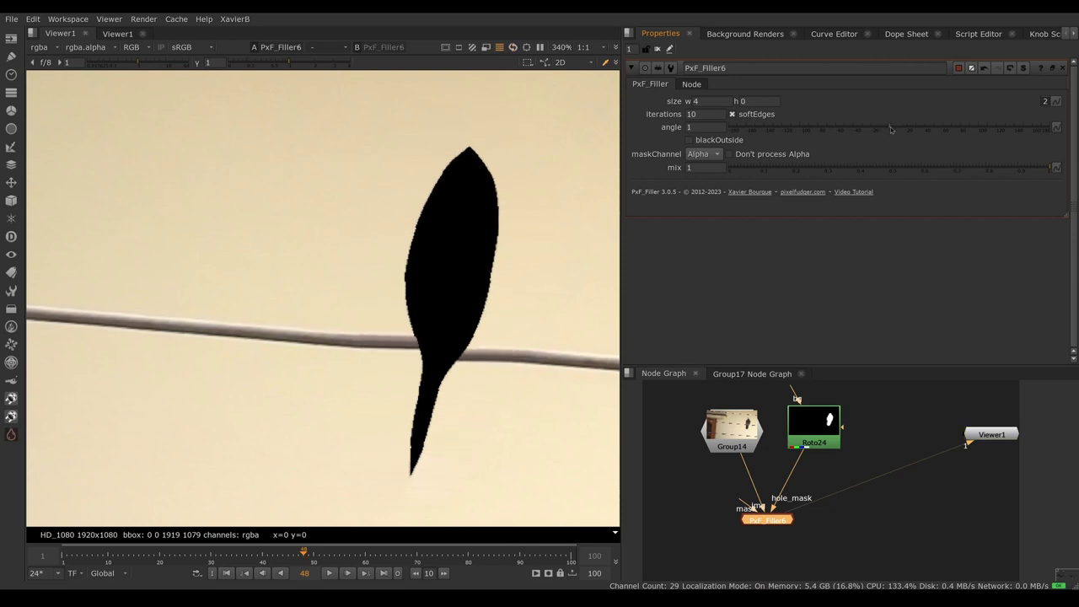
- Set the PxF_Filler6 size to width 0 and height 4 for a vertical fill
{"action": "double_click", "coordinate": [700, 100]}
{"action": "type", "text": "0"}
{"action": "key", "text": "Tab"}
{"action": "type", "text": "4"}
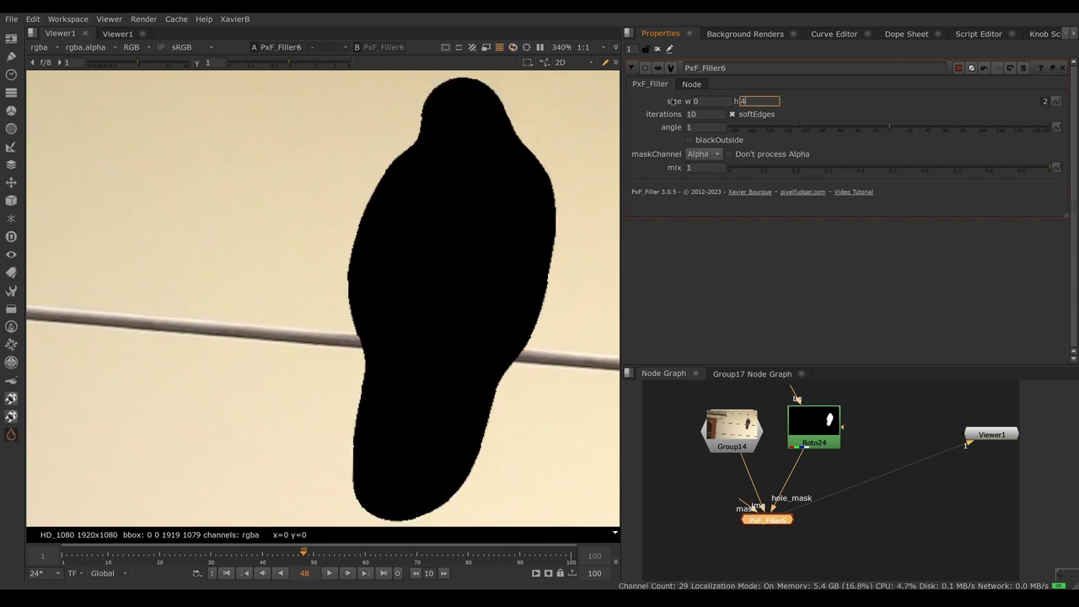
{"action": "key", "text": "Return"}
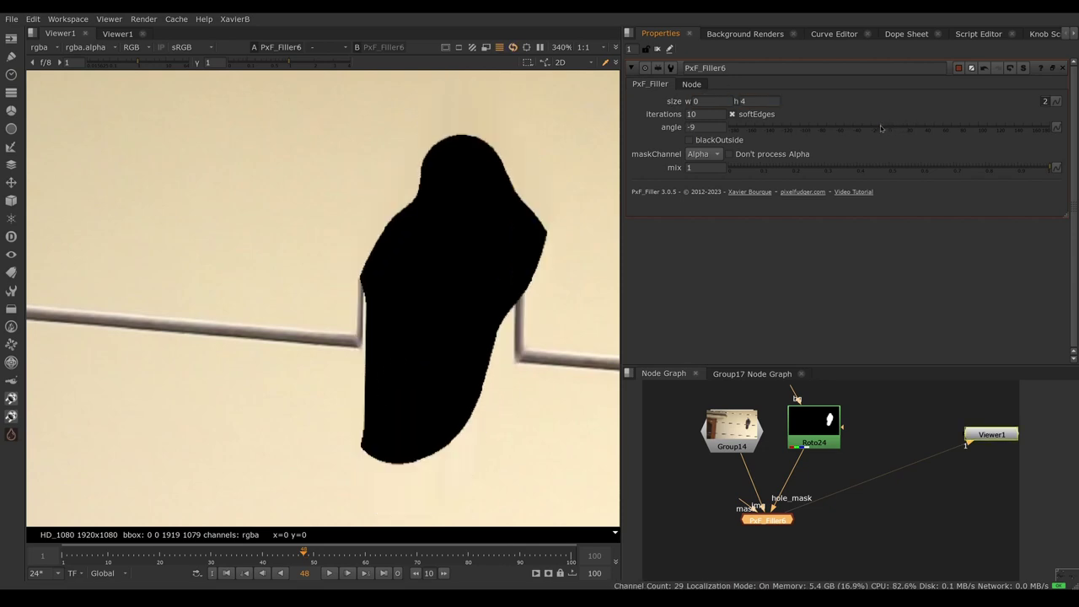
- Set the PxF_Filler6 angle to 2 and its size to width 4 and height 0 for a horizontal fill
{"action": "left_click", "coordinate": [894, 129]}
{"action": "left_click", "coordinate": [891, 129]}
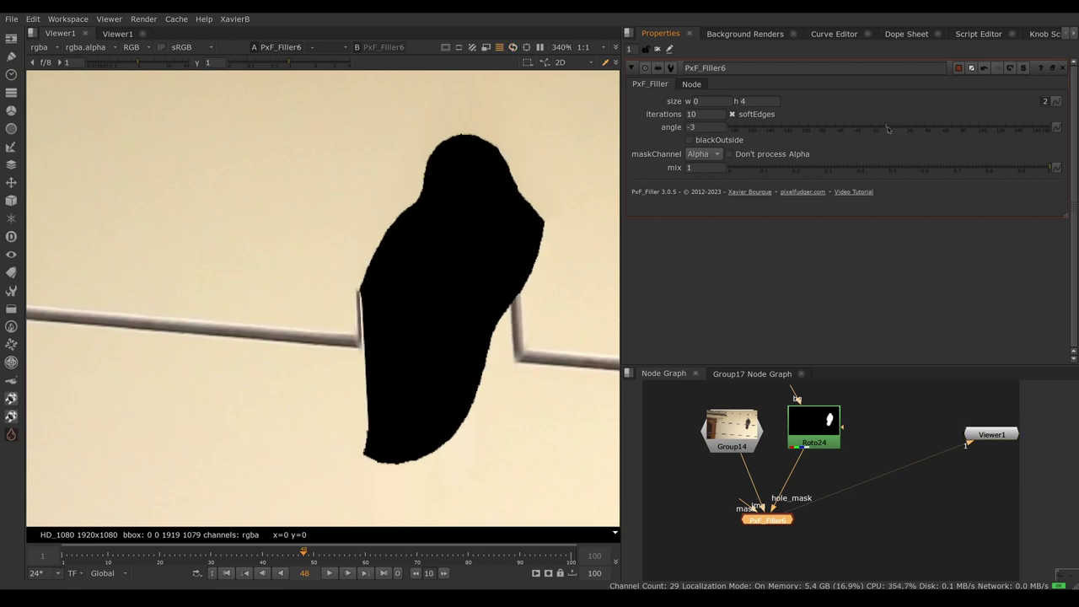
{"action": "double_click", "coordinate": [700, 100]}
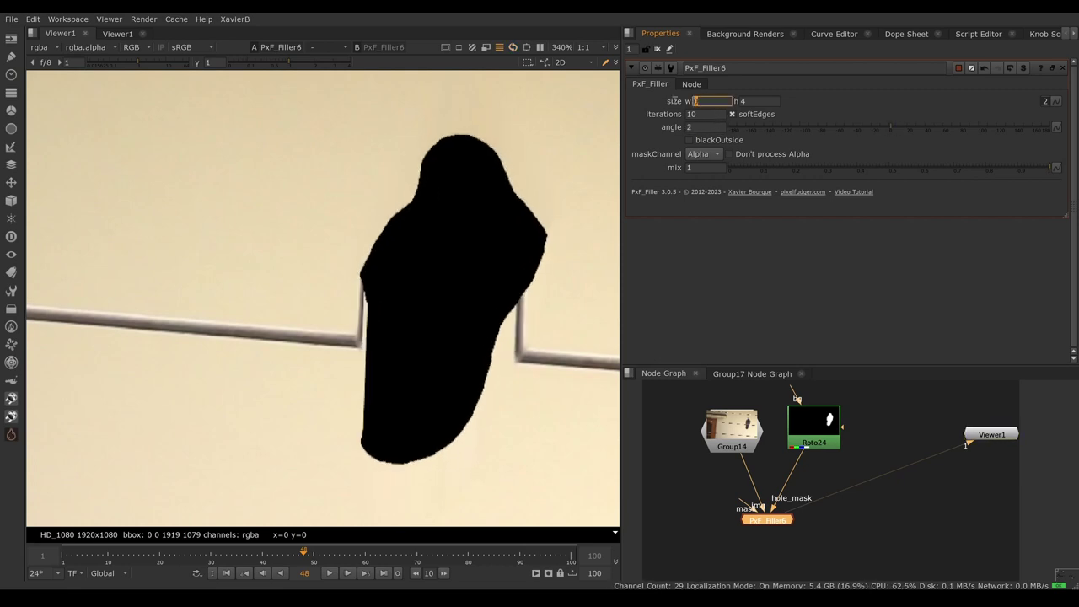
{"action": "type", "text": "4"}
{"action": "key", "text": "Tab"}
{"action": "type", "text": "2"}
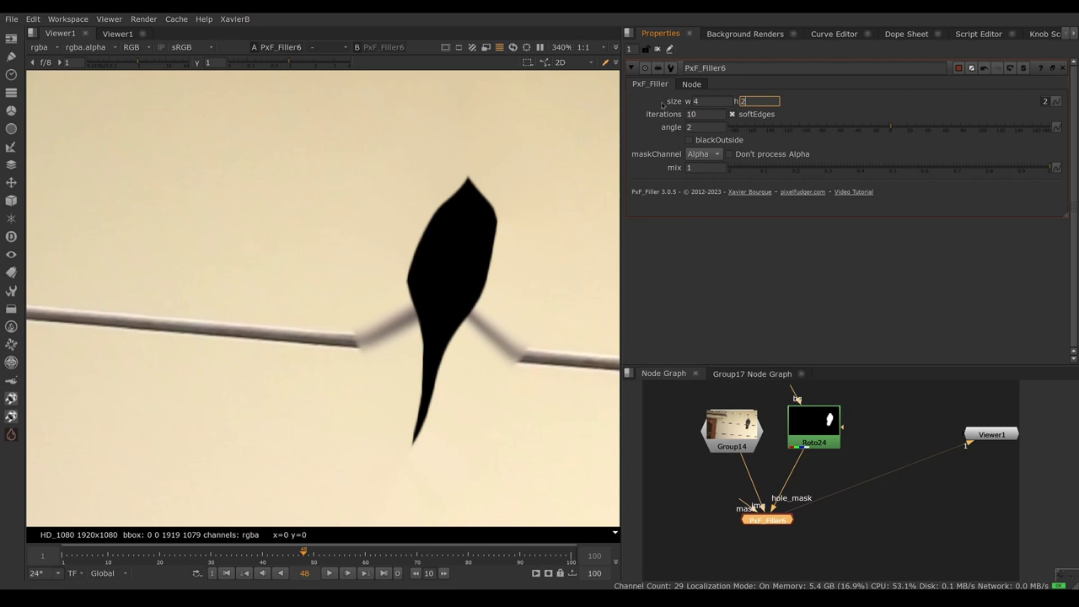
{"action": "type", "text": "0"}
{"action": "key", "text": "Return"}
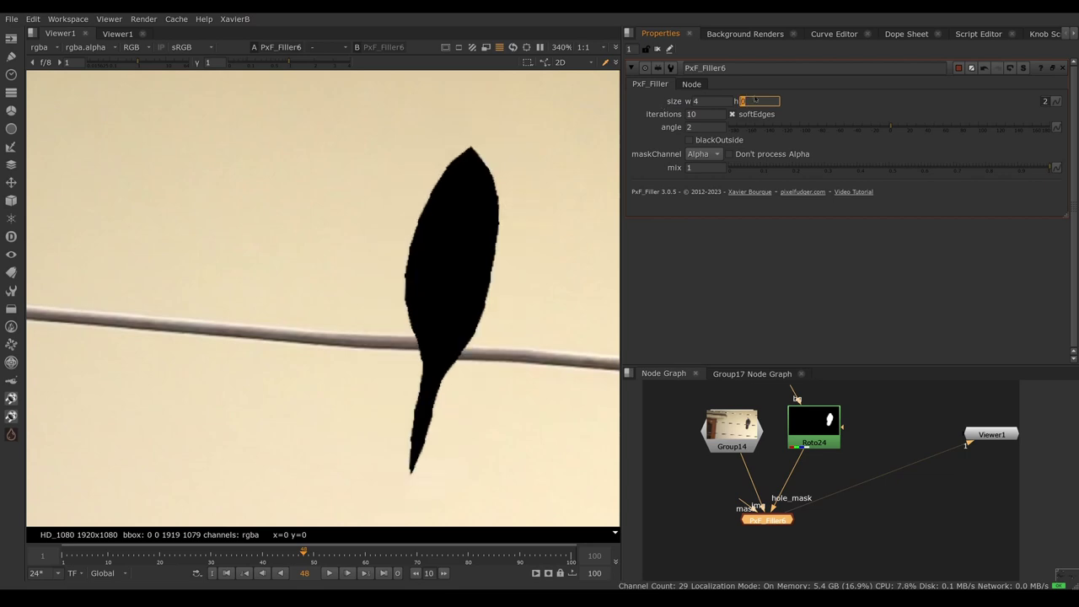
- Align the fill with the cable by setting the PxF_Filler6 angle to 6, and increase the size width to 8
{"action": "left_click_drag", "start_coordinate": [890, 131], "coordinate": [895, 129]}
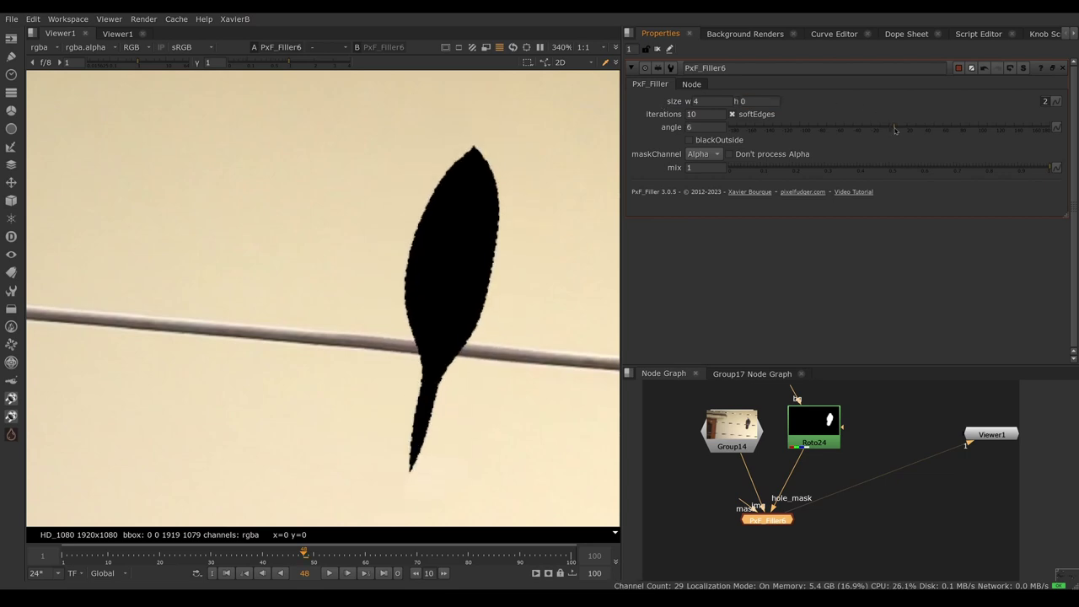
{"action": "double_click", "coordinate": [703, 103]}
{"action": "type", "text": "8"}
{"action": "key", "text": "Return"}
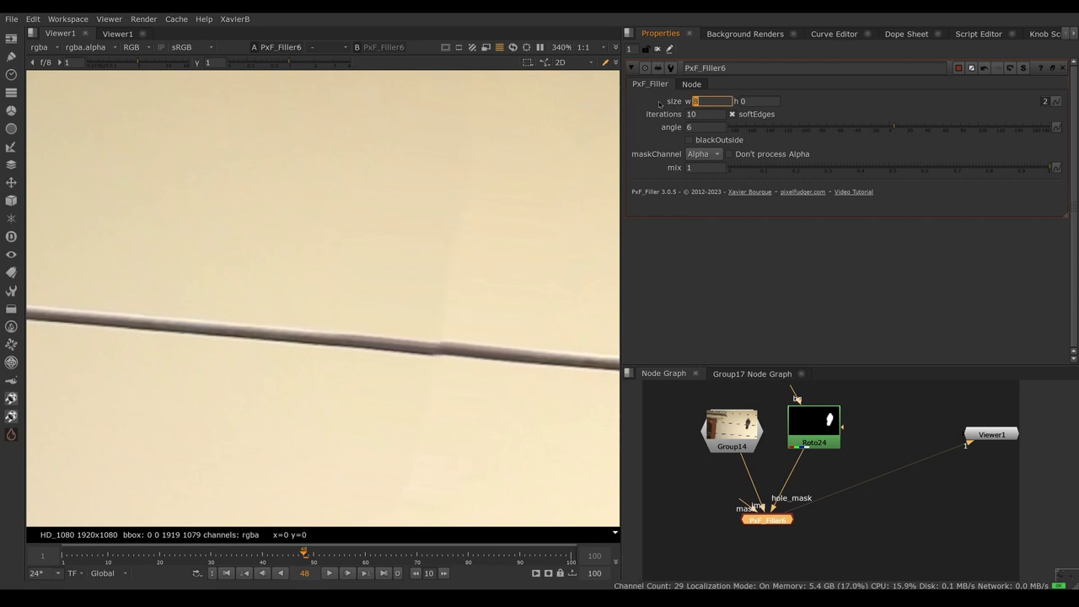
{"action": "scroll", "coordinate": [506, 371], "scroll_direction": "down", "scroll_amount": 4}
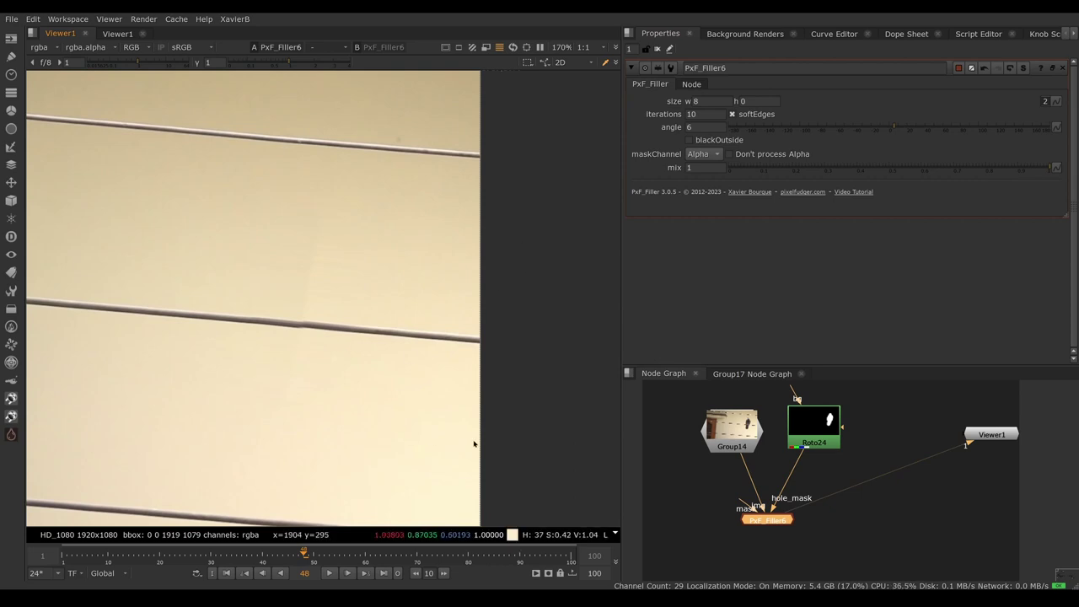
- Make the Ellipse1 shape in Roto24 visible so the hole mask also covers the image's edge
{"action": "left_click", "coordinate": [811, 426]}
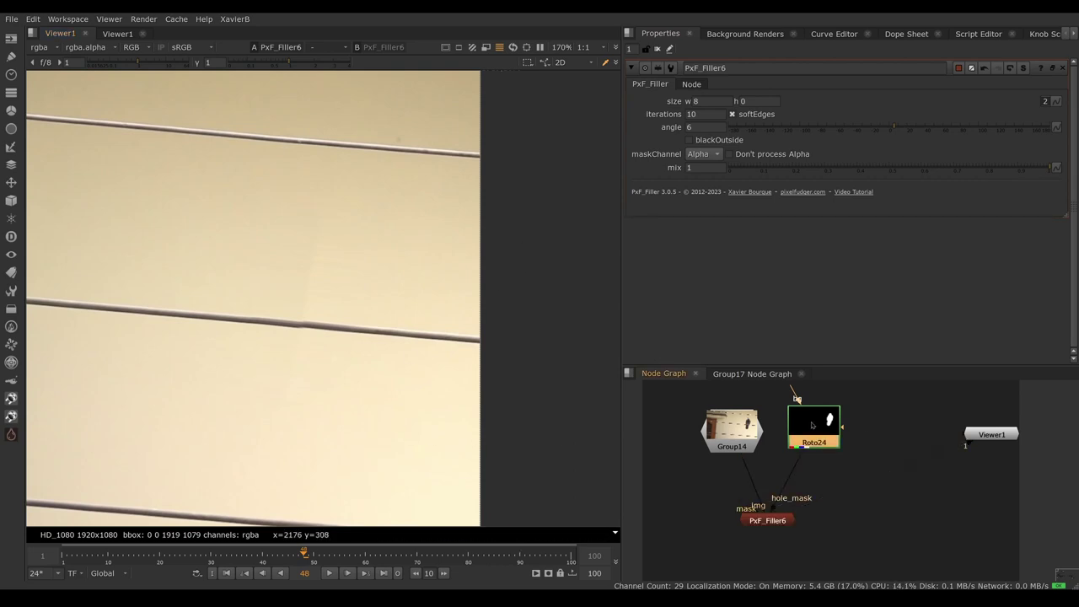
{"action": "double_click", "coordinate": [812, 425]}
{"action": "left_click", "coordinate": [685, 253]}
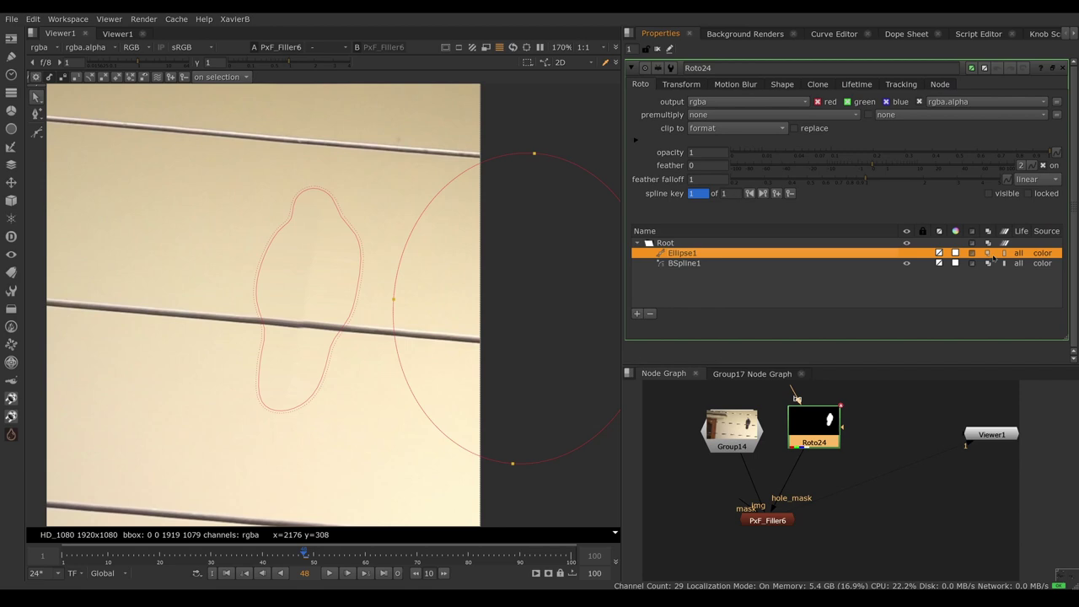
{"action": "left_click", "coordinate": [906, 253]}
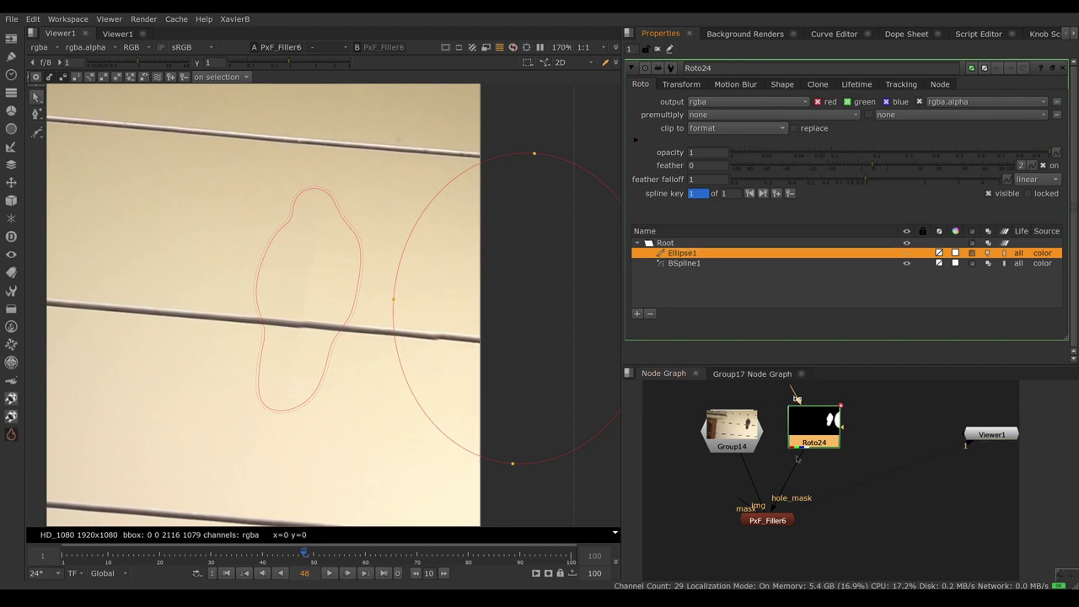
- Reduce the PxF_Filler6 size width to 3 and compare the fill with the shape outlines of Roto24
{"action": "double_click", "coordinate": [767, 519]}
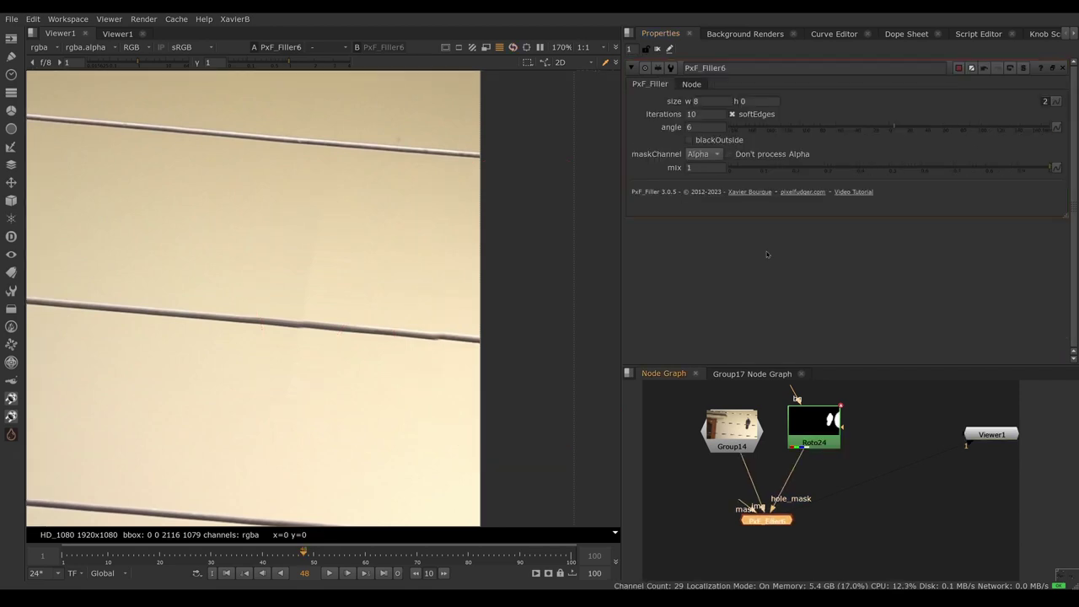
{"action": "type", "text": "3"}
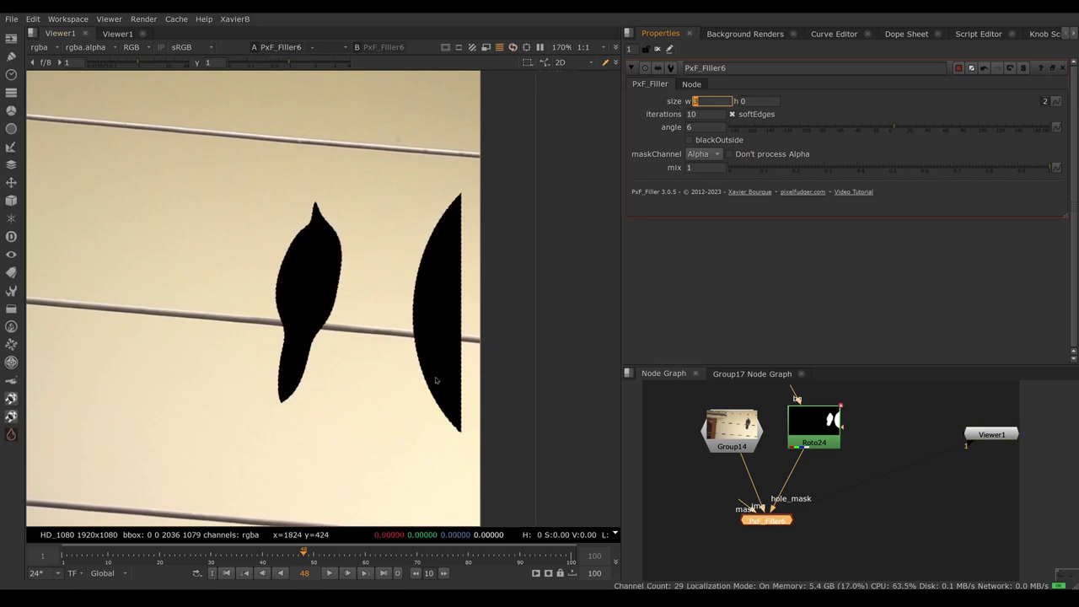
{"action": "double_click", "coordinate": [814, 425]}
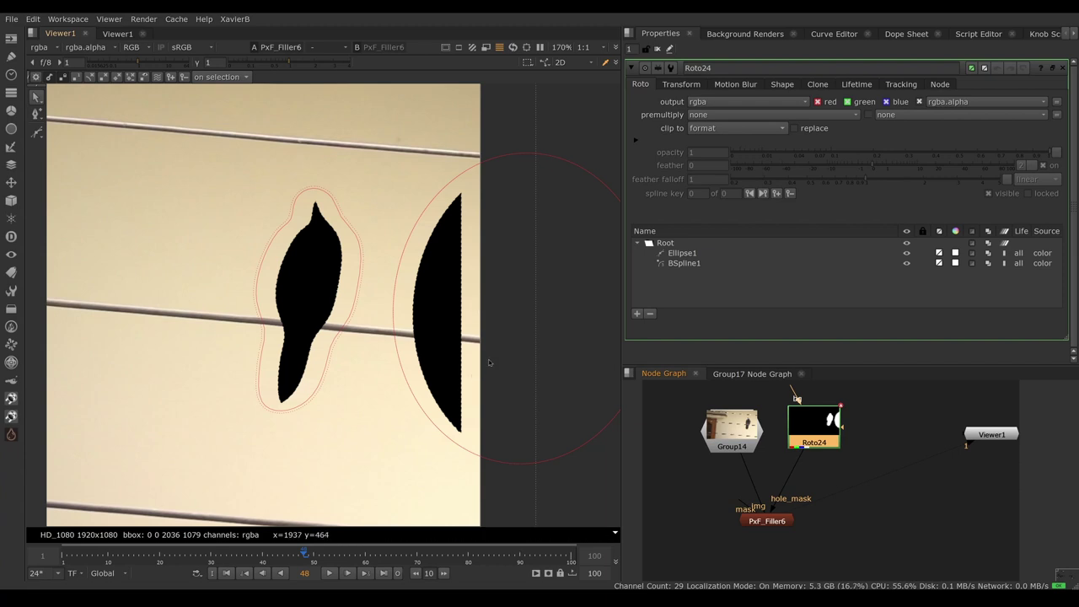
- Enable blackOutside in PxF_Filler6 and keep Alpha as the mask channel
{"action": "double_click", "coordinate": [764, 521]}
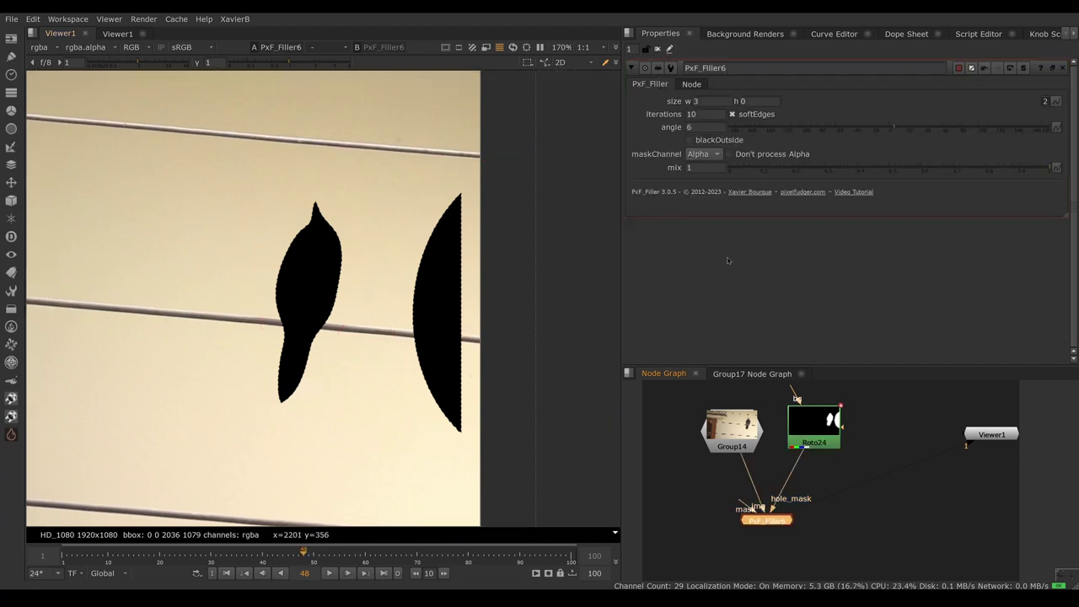
{"action": "left_click", "coordinate": [690, 141]}
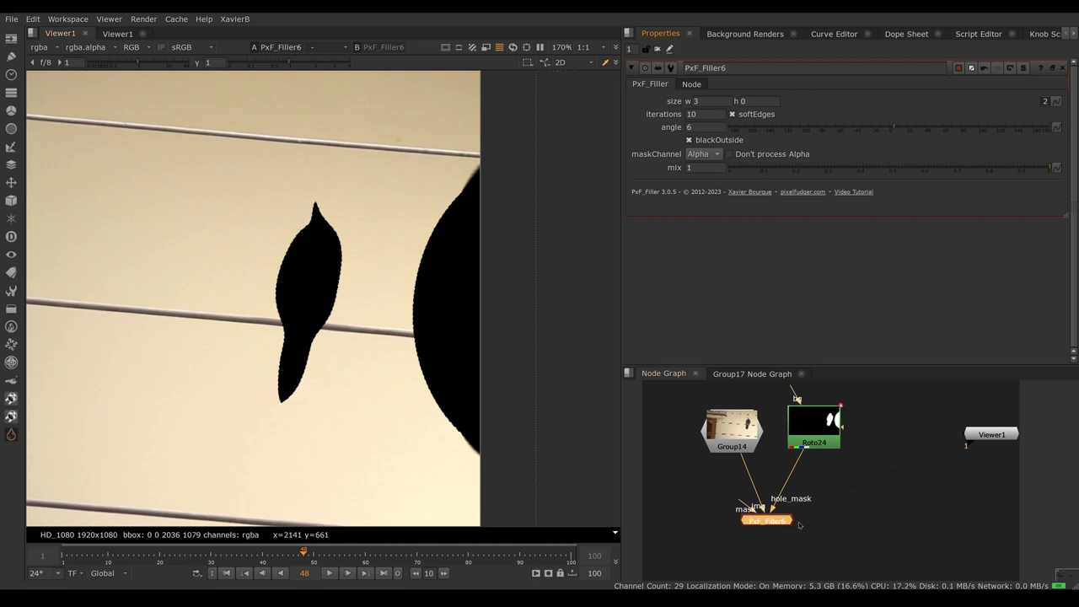
{"action": "left_click", "coordinate": [698, 154]}
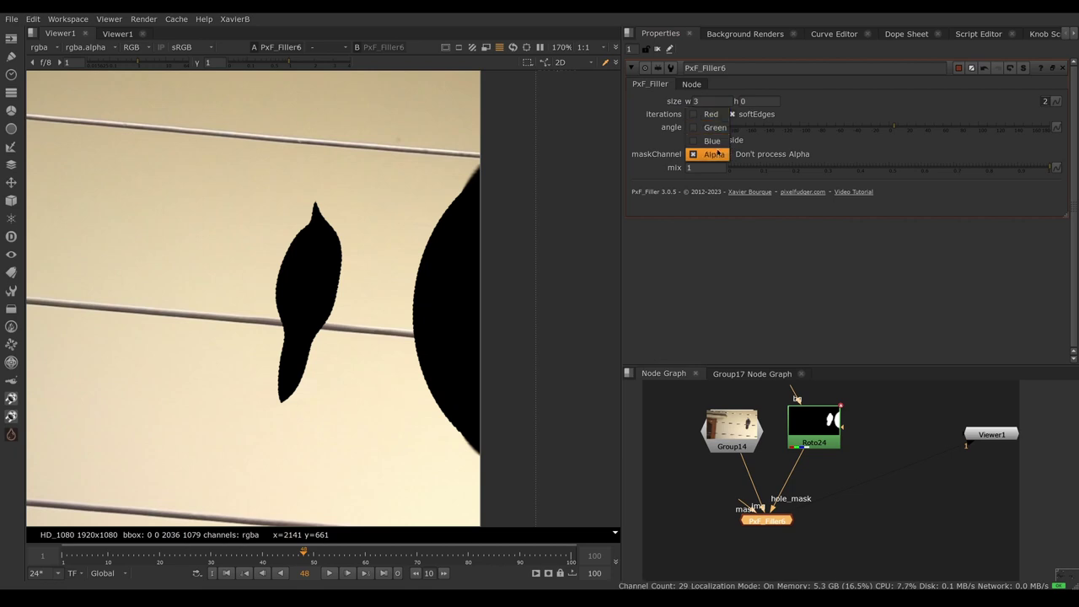
{"action": "left_click", "coordinate": [716, 155]}
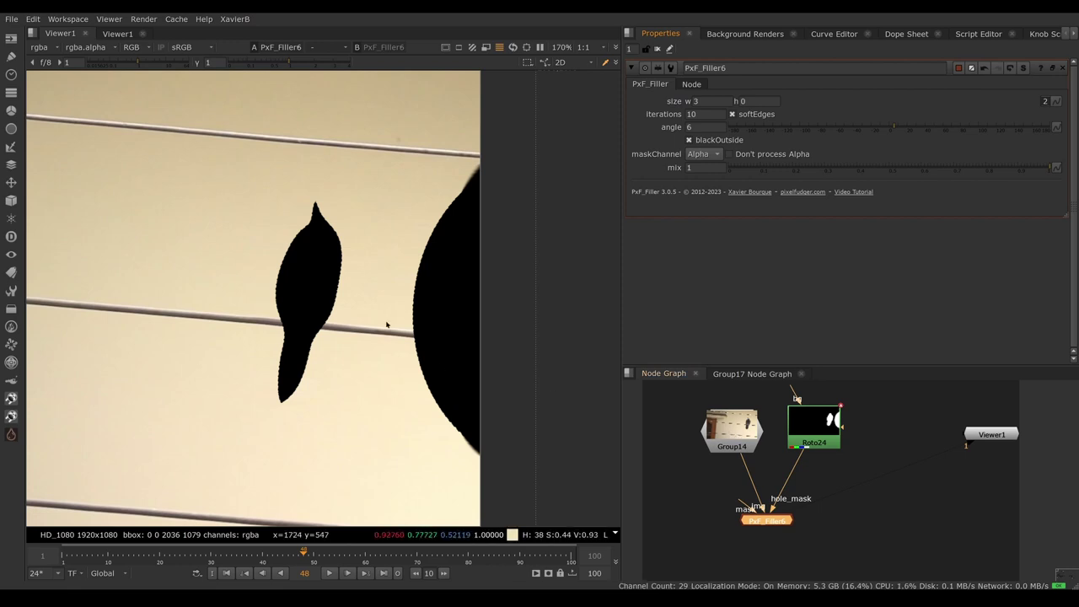
- Turn Don't process Alpha on and off again in PxF_Filler6 while viewing the alpha channel
{"action": "key", "text": "a"}
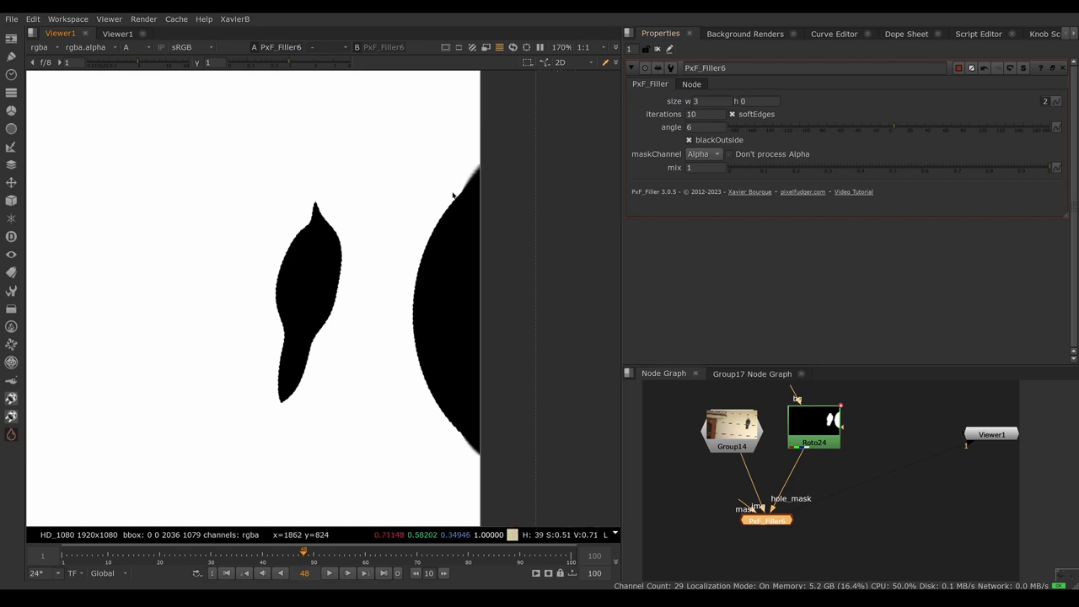
{"action": "left_click", "coordinate": [729, 155]}
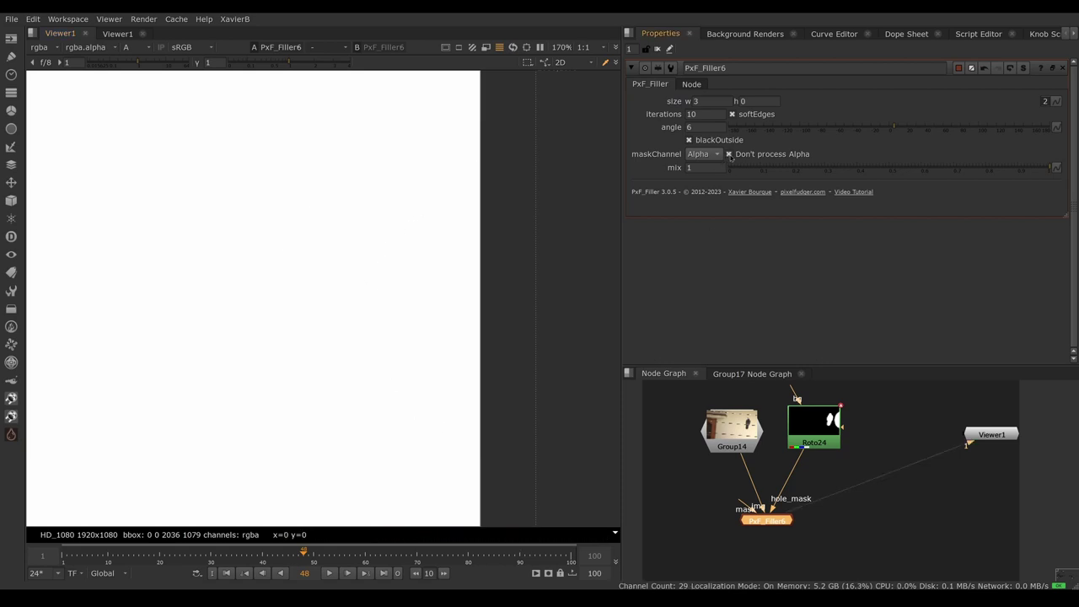
{"action": "left_click", "coordinate": [728, 154]}
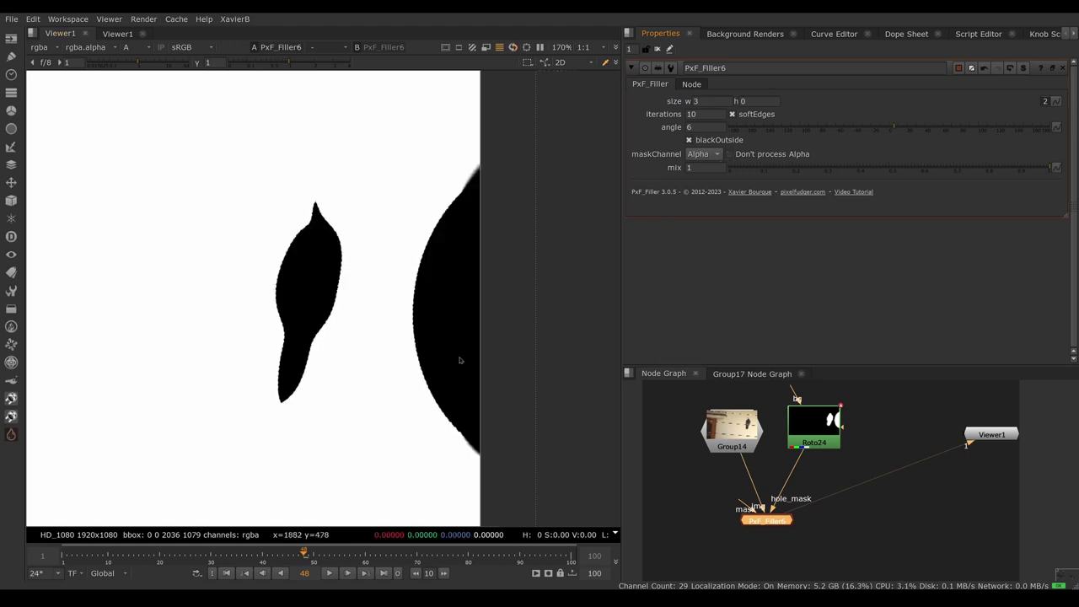
{"action": "key", "text": "a"}
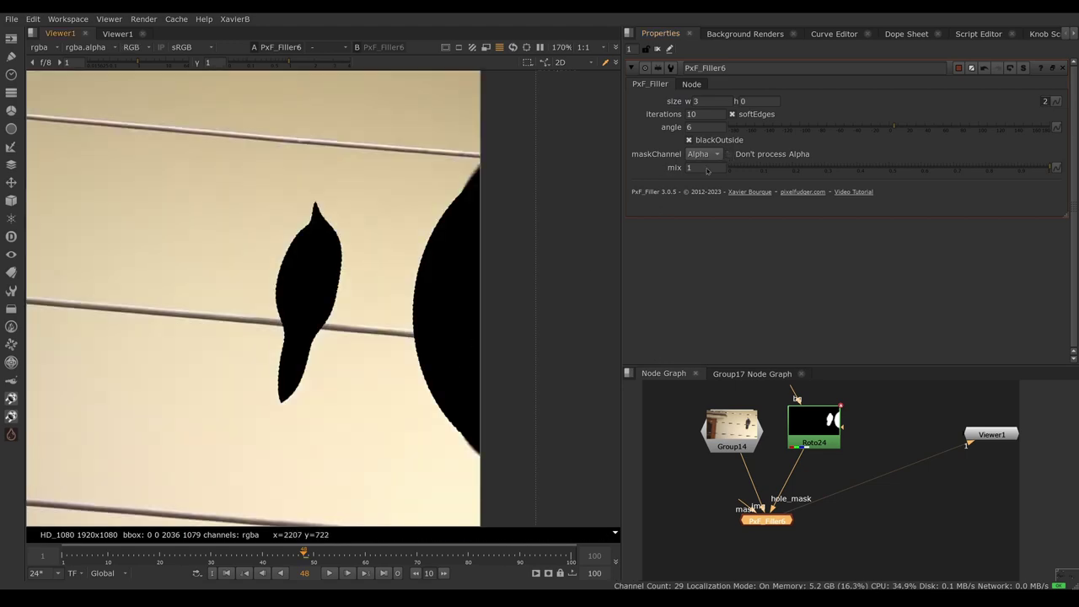
- Try a lower PxF_Filler6 mix of 0.766 and return it to 1
{"action": "left_click", "coordinate": [969, 170]}
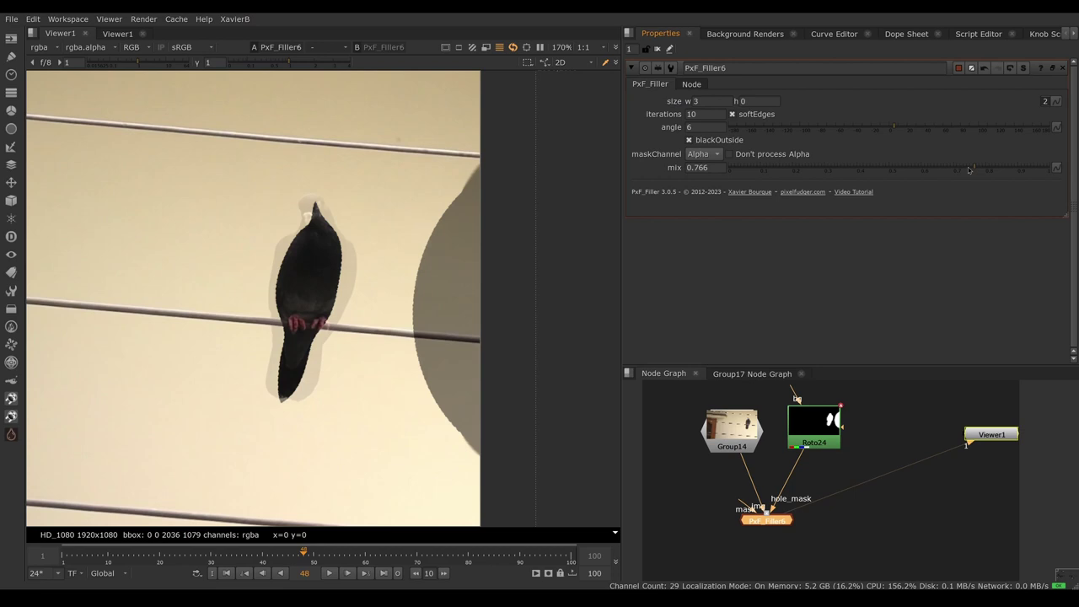
{"action": "left_click_drag", "start_coordinate": [969, 170], "coordinate": [1054, 169]}
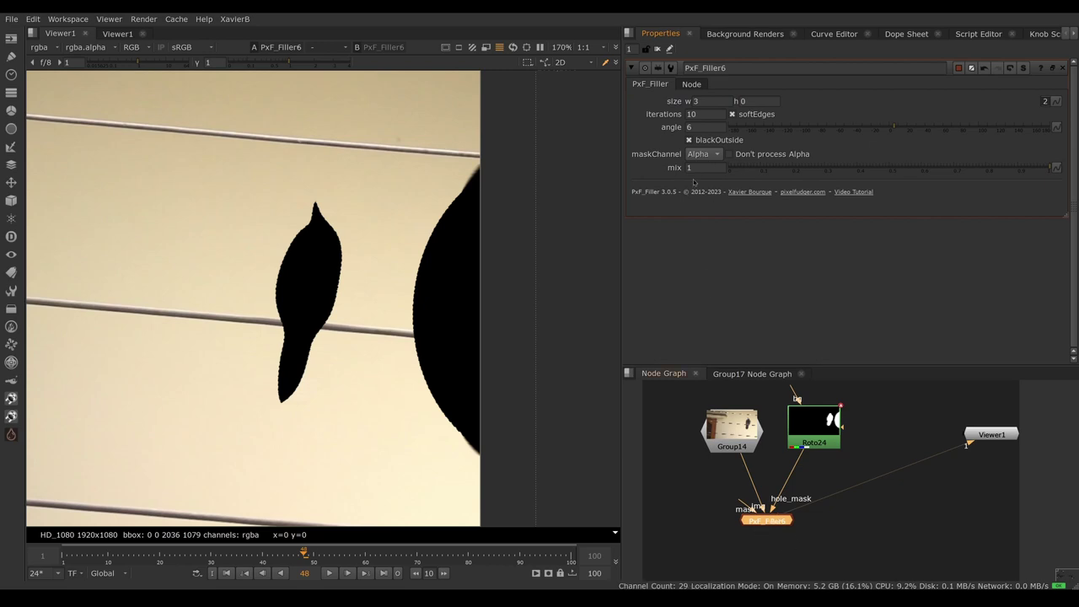
- Set the PxF_Filler6 size width to 9
{"action": "left_click", "coordinate": [693, 101]}
{"action": "type", "text": "2"}
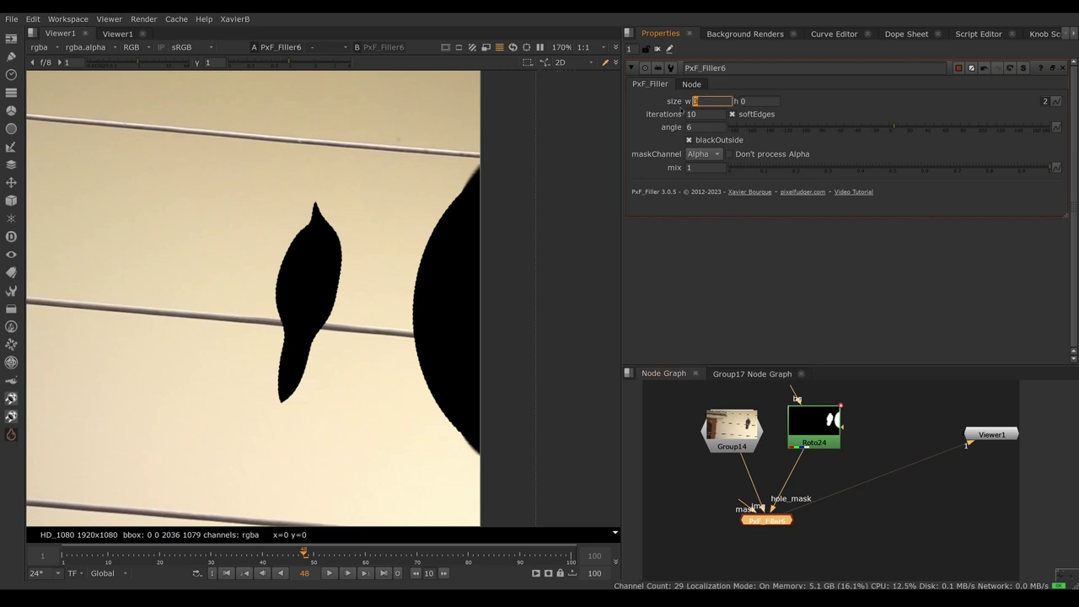
{"action": "key", "text": "Return"}
{"action": "type", "text": "9"}
{"action": "key", "text": "Return"}
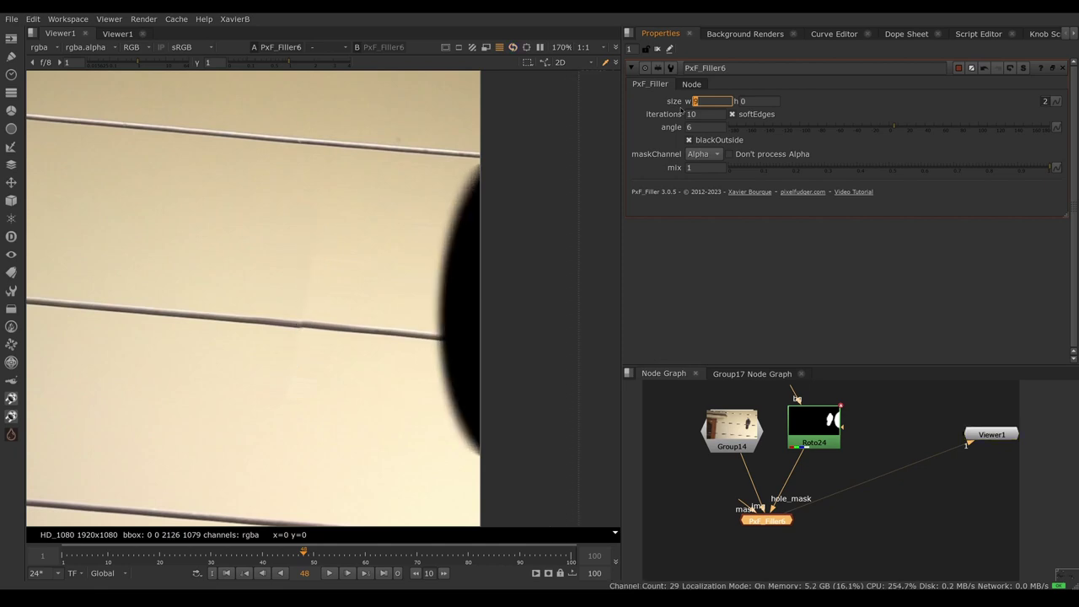
- Add a new Roto node beside PxF_Filler6 and connect the filler's mask input to it
{"action": "left_click", "coordinate": [725, 509]}
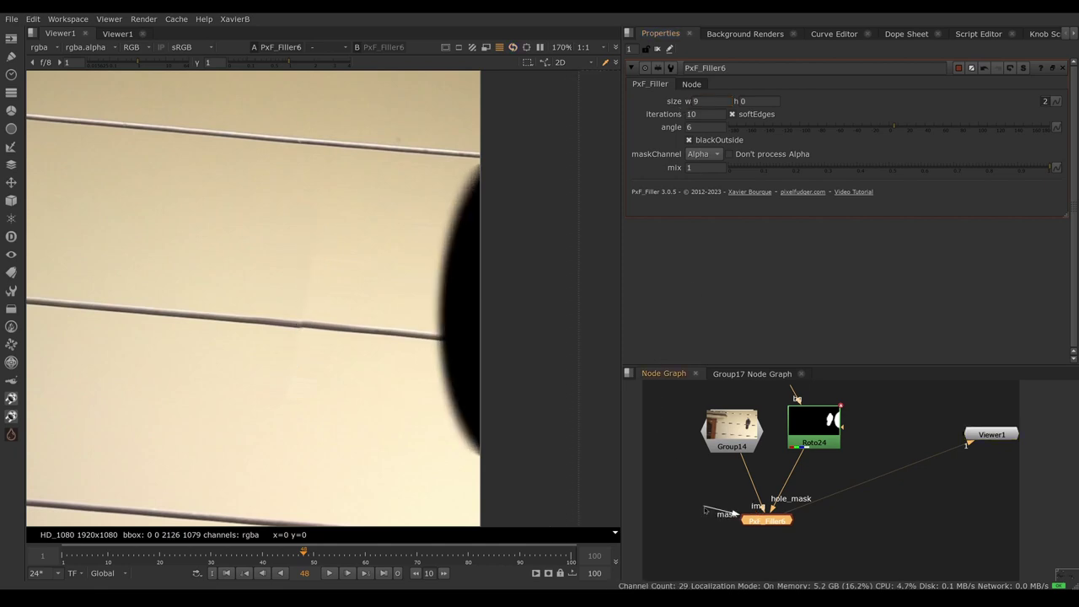
{"action": "middle_click_drag", "start_coordinate": [713, 508], "coordinate": [744, 472]}
{"action": "left_click", "coordinate": [745, 472]}
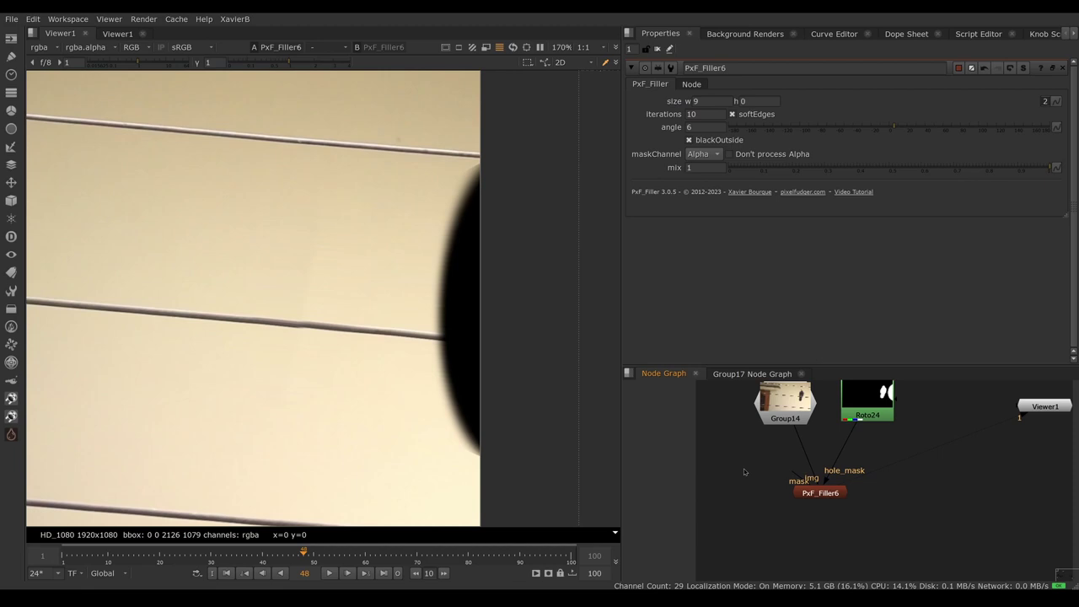
{"action": "key", "text": "o"}
{"action": "left_click_drag", "start_coordinate": [776, 480], "coordinate": [753, 473]}
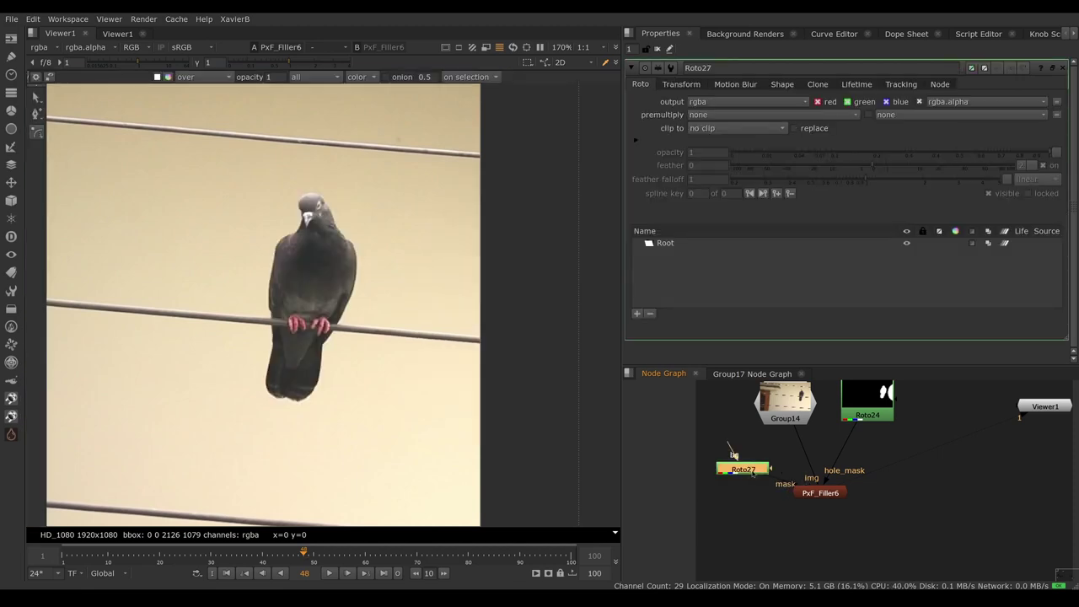
- Draw an ellipse in Roto27 covering the pigeon's lower left part and reopen the PxF_Filler6 settings
{"action": "left_click", "coordinate": [37, 132]}
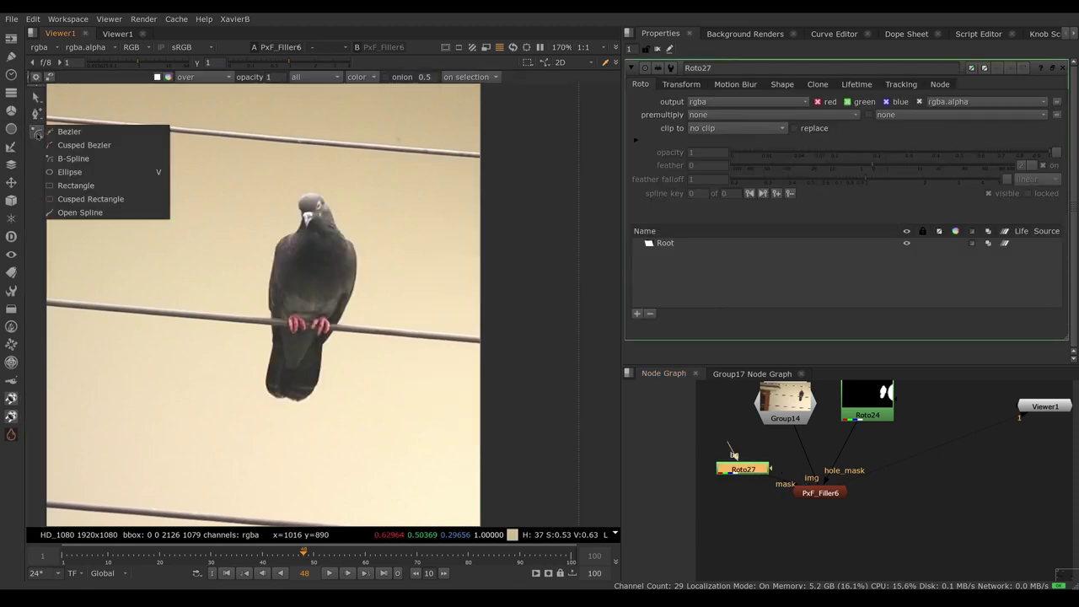
{"action": "left_click", "coordinate": [81, 172]}
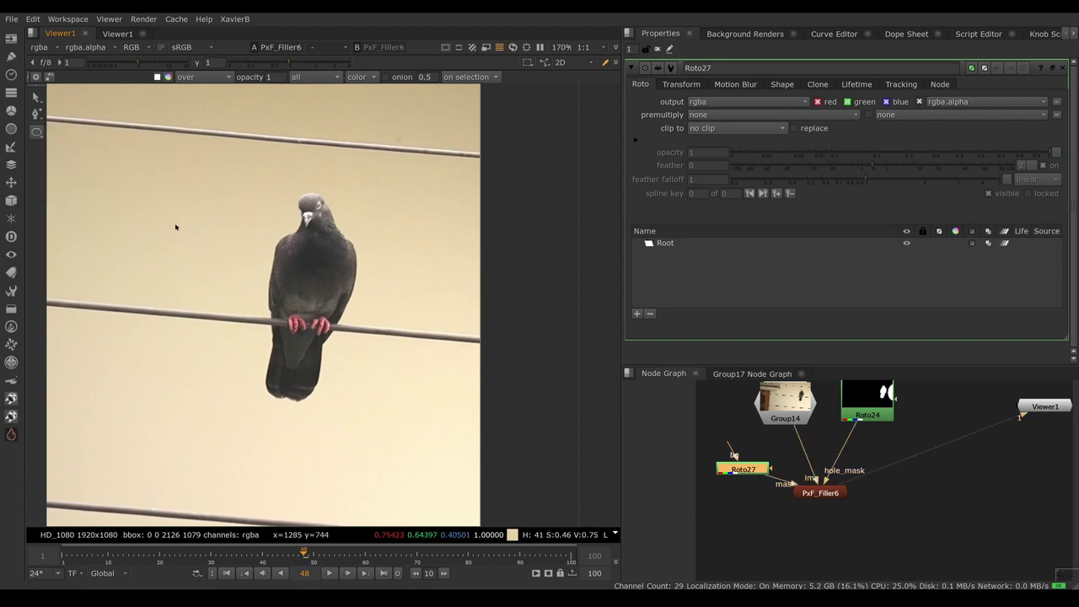
{"action": "left_click_drag", "start_coordinate": [175, 225], "coordinate": [342, 421]}
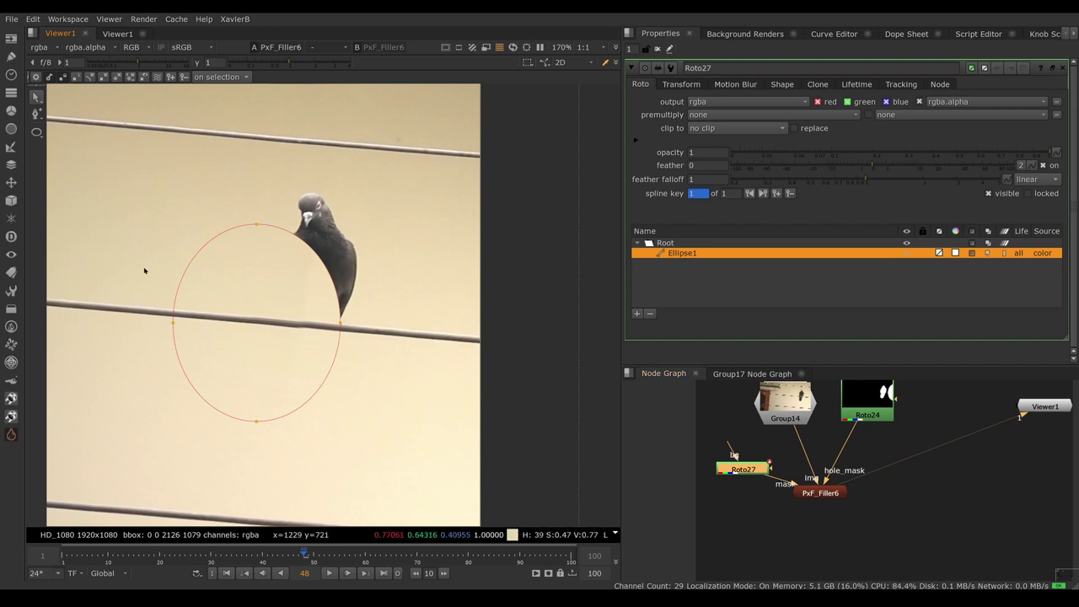
{"action": "double_click", "coordinate": [834, 494]}
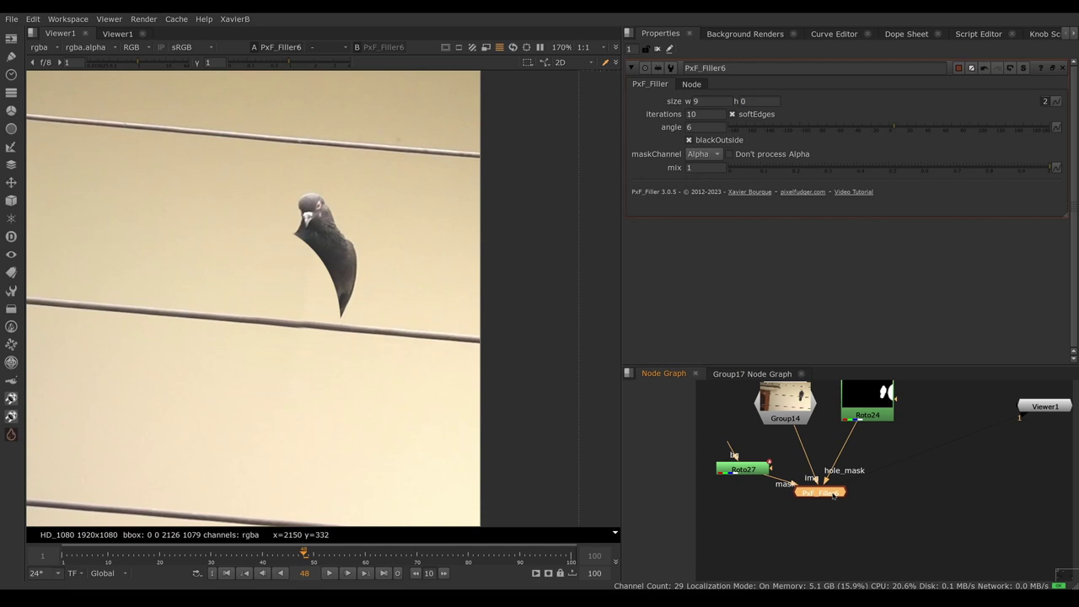
- Show the PxF_Filler2 result, and disable and re-enable PxF_Filler1 and PxF_Filler2 to compare it with the original plate
{"action": "mouse_move", "coordinate": [834, 486]}
{"action": "middle_mouse_down"}
{"action": "mouse_move", "coordinate": [826, 590]}
{"action": "mouse_move", "coordinate": [819, 474]}
{"action": "middle_mouse_up"}
{"action": "key", "text": "1"}
{"action": "scroll", "coordinate": [413, 405], "scroll_direction": "down", "scroll_amount": 2}
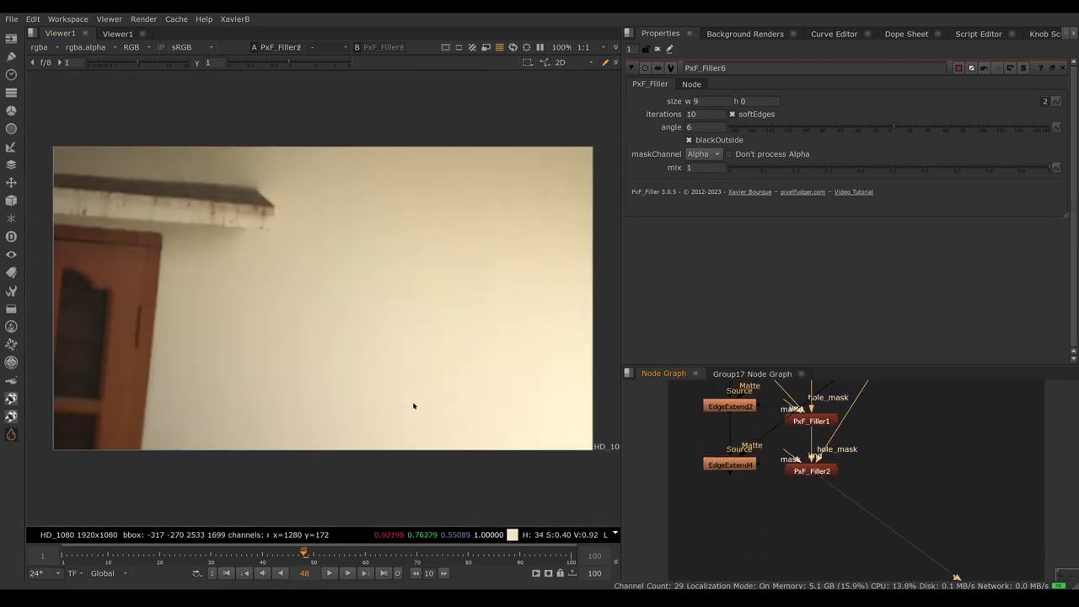
{"action": "scroll", "coordinate": [858, 498], "scroll_direction": "down", "scroll_amount": 3}
{"action": "left_click_drag", "start_coordinate": [858, 497], "coordinate": [801, 434]}
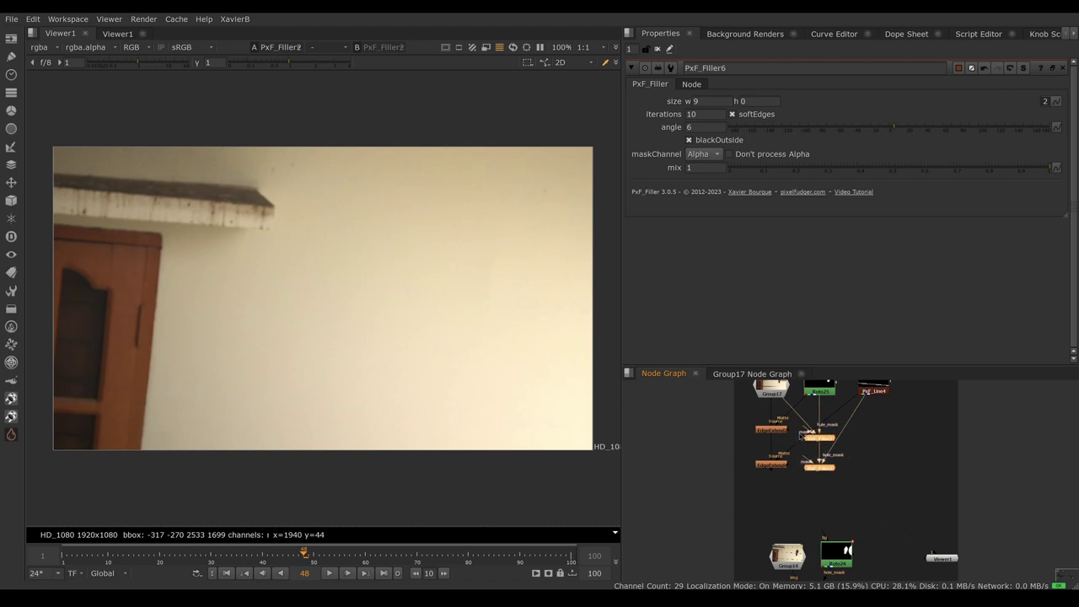
{"action": "key", "text": "d"}
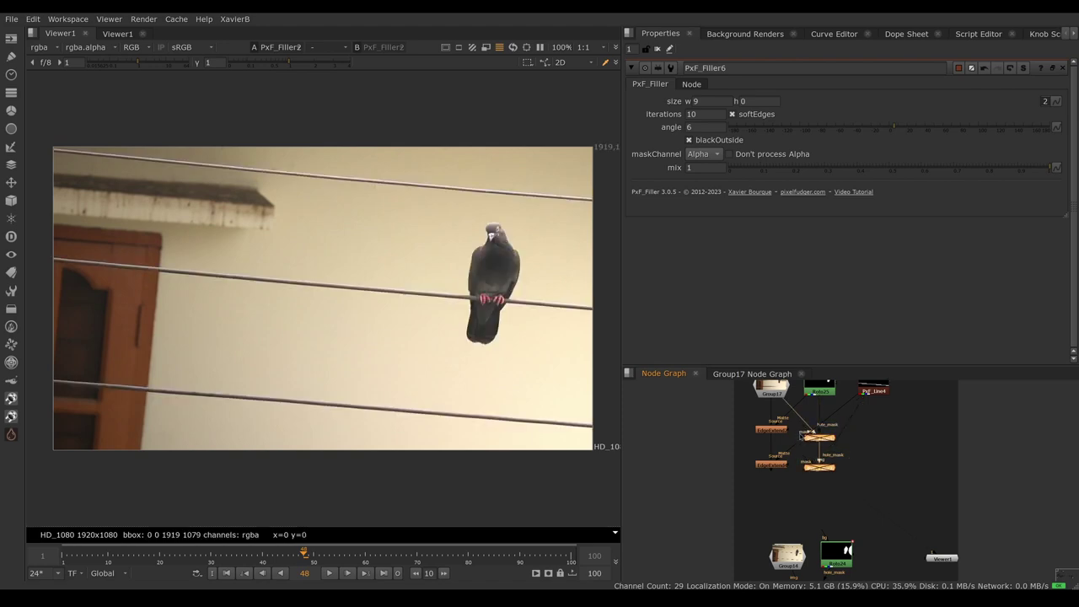
{"action": "key", "text": "d"}
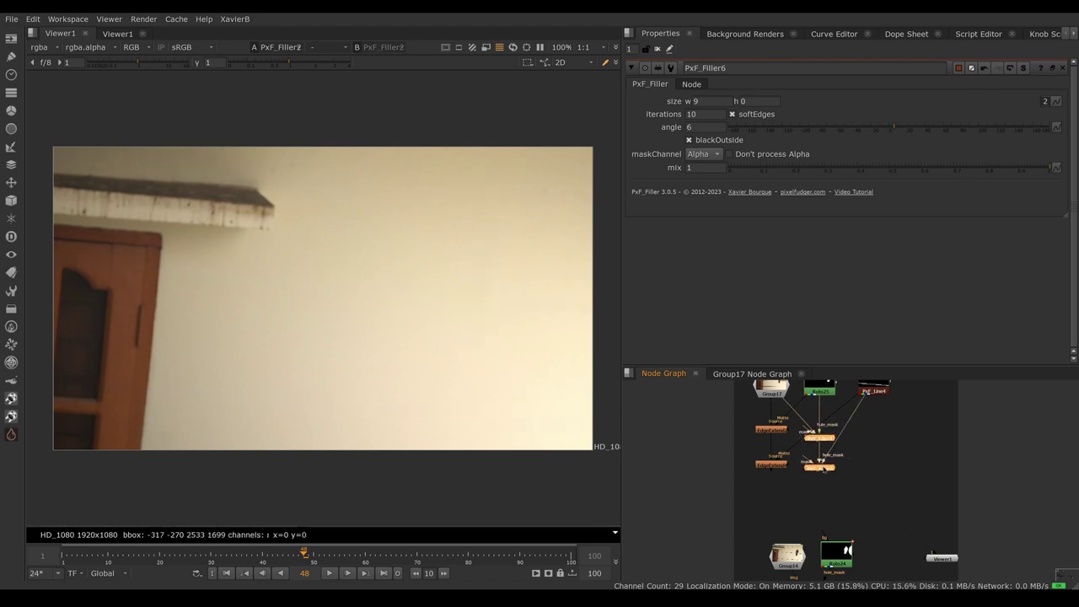